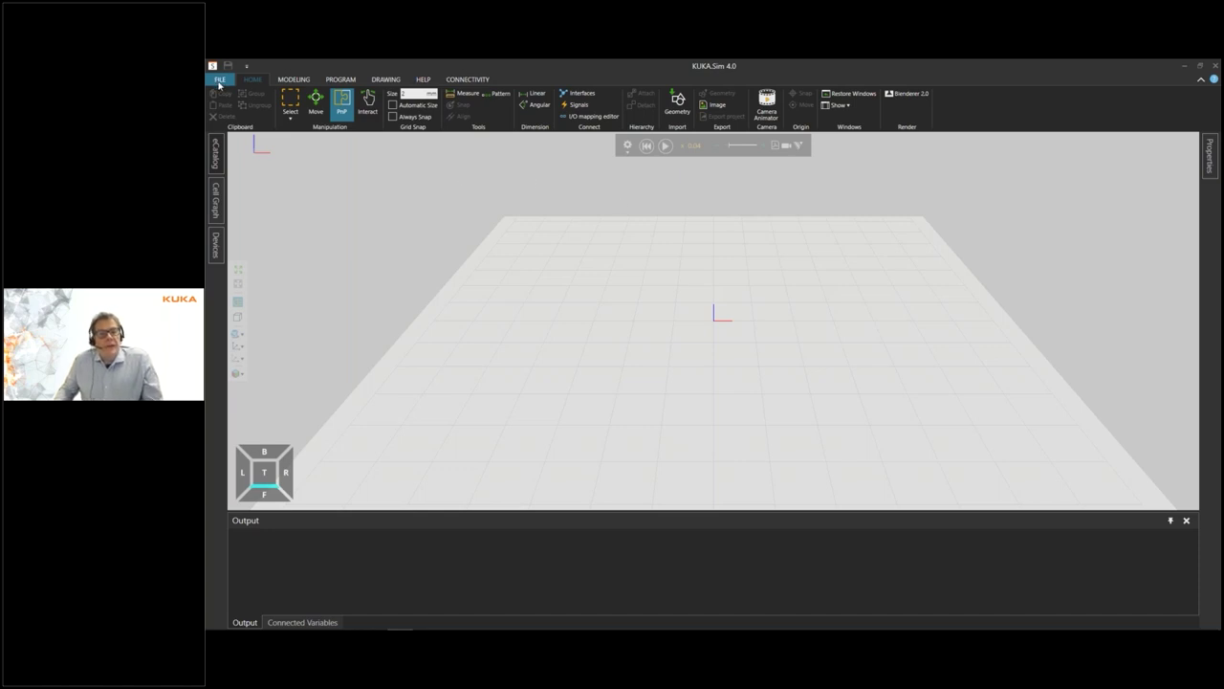
Review the installed add-ons and KUKA option packages in the program options
{"action": "left_click", "coordinate": [218, 80]}
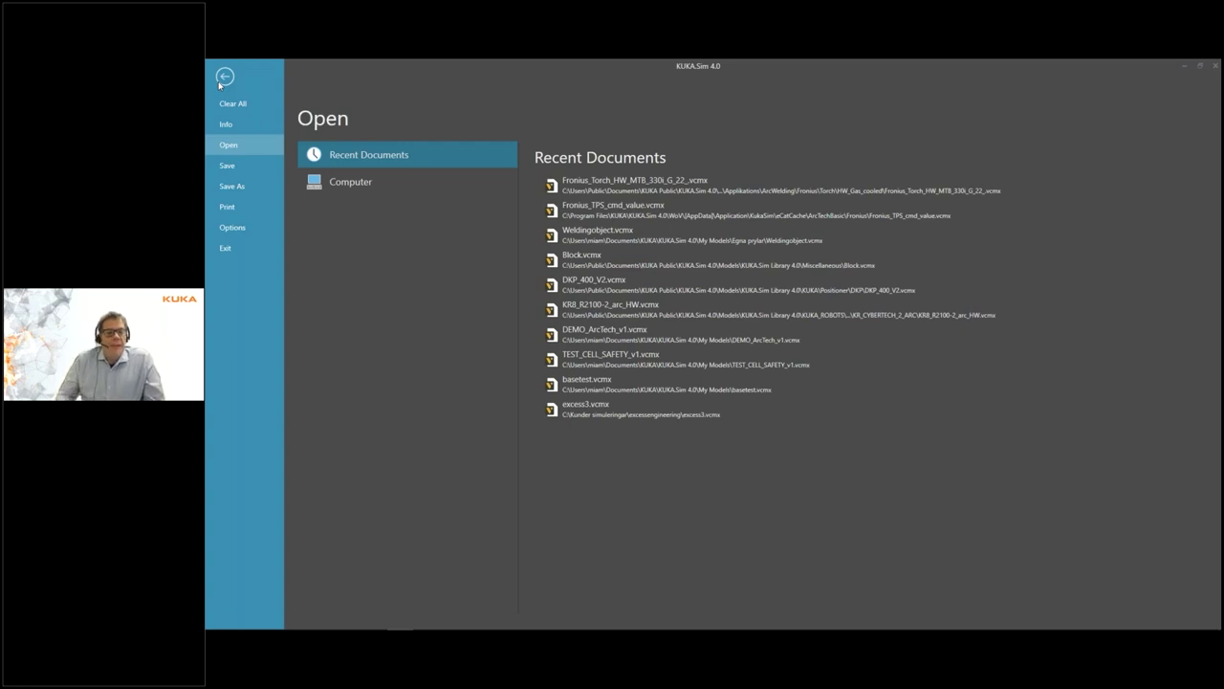
{"action": "left_click", "coordinate": [234, 229]}
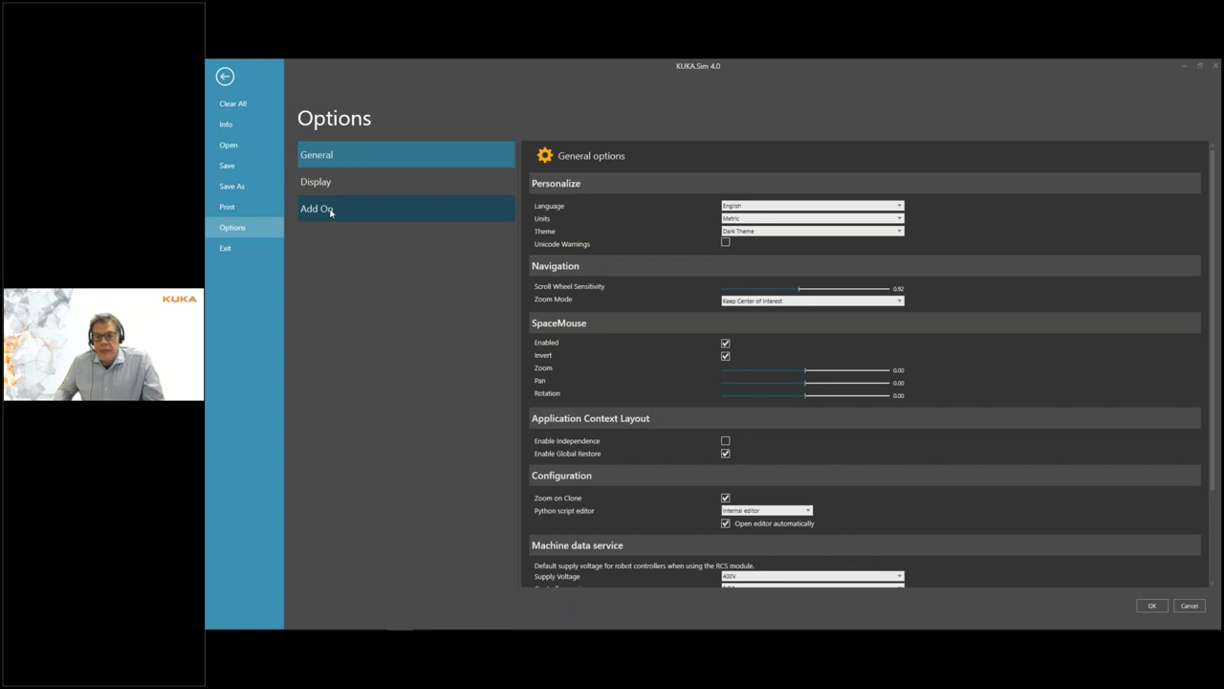
{"action": "left_click", "coordinate": [331, 209]}
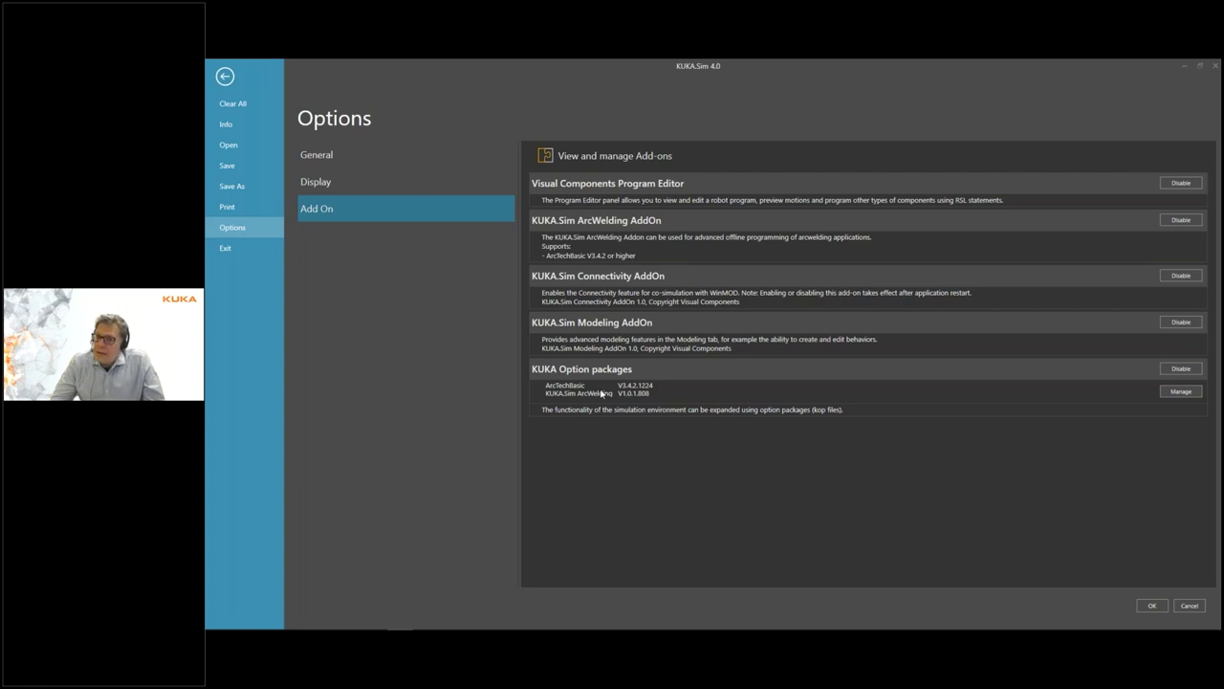
{"action": "left_click", "coordinate": [225, 78]}
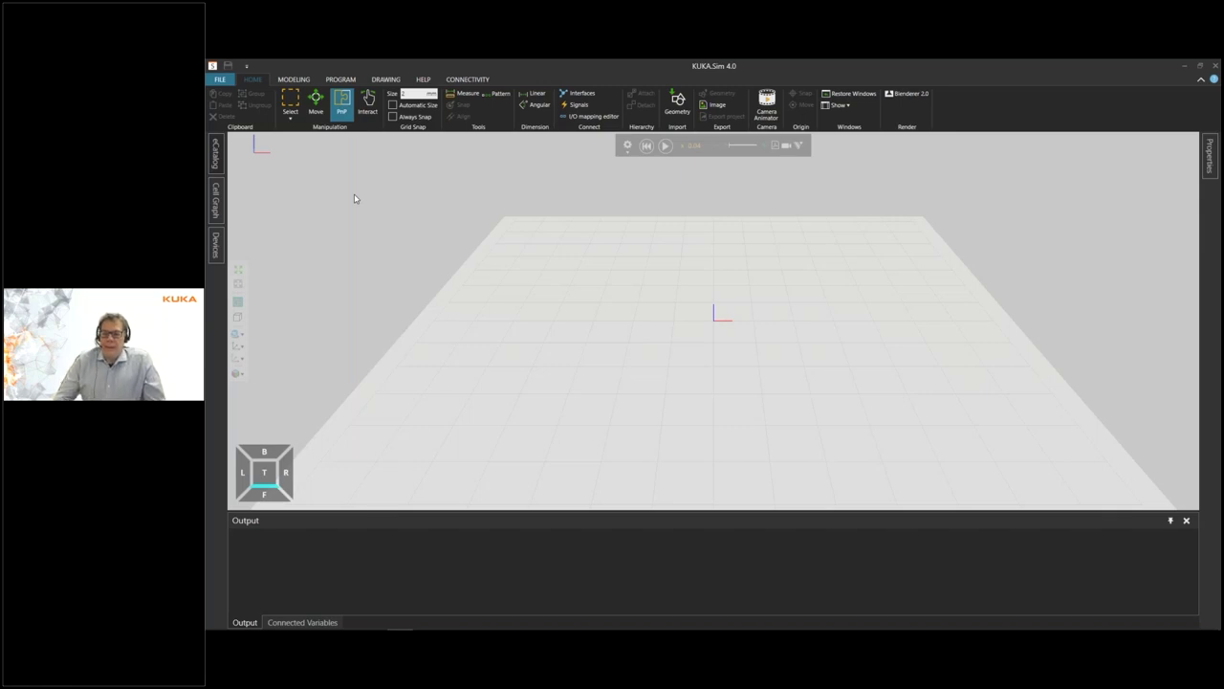
Add the KR8_R2100-2_arc_HW robot from the KR_CYBERTECH_2_ARC low-payload collection to the empty layout
{"action": "left_click", "coordinate": [215, 164]}
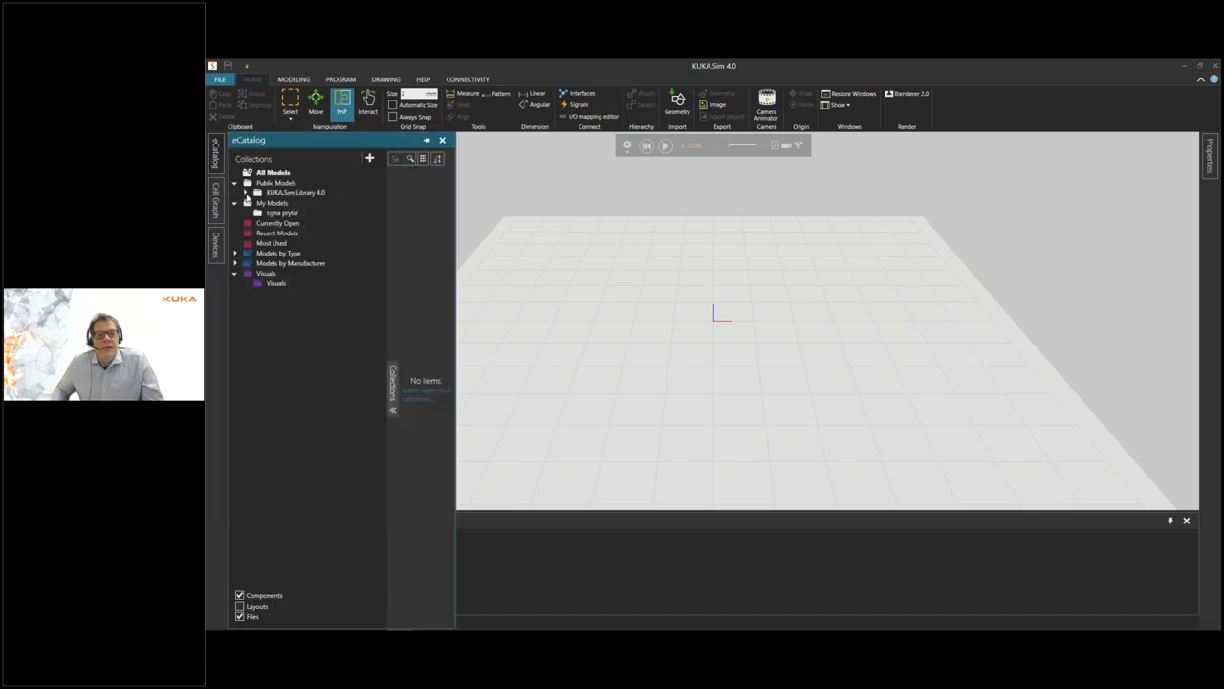
{"action": "left_click", "coordinate": [246, 193]}
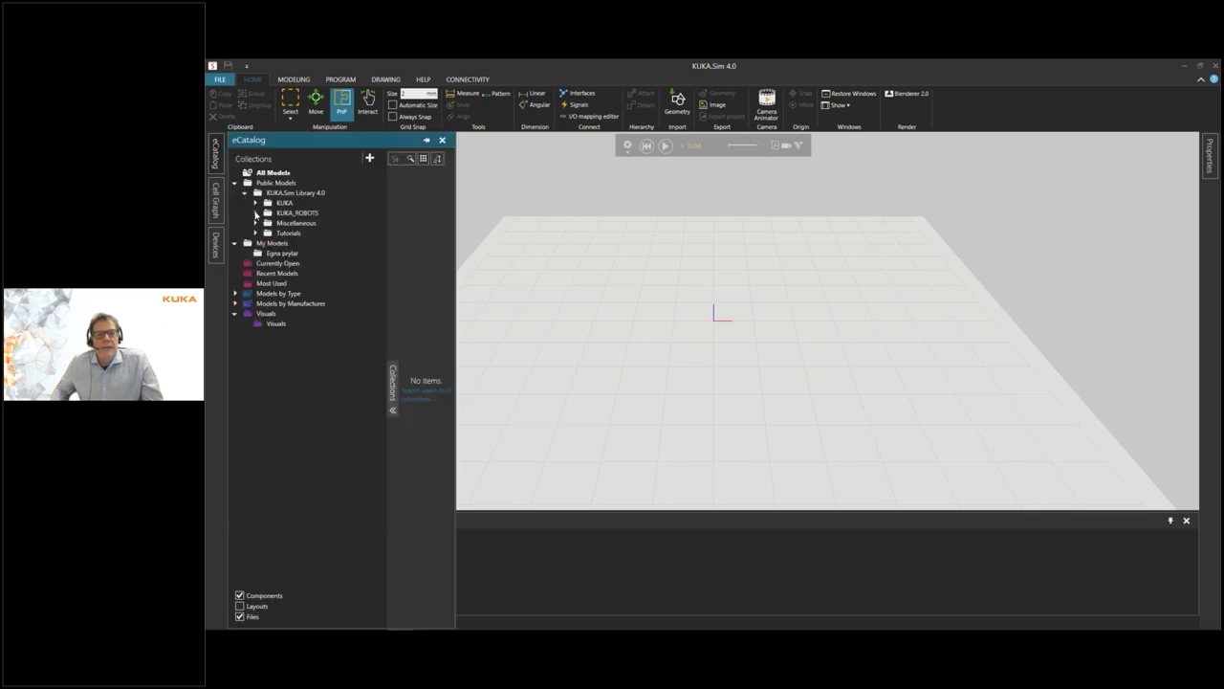
{"action": "left_click", "coordinate": [255, 213]}
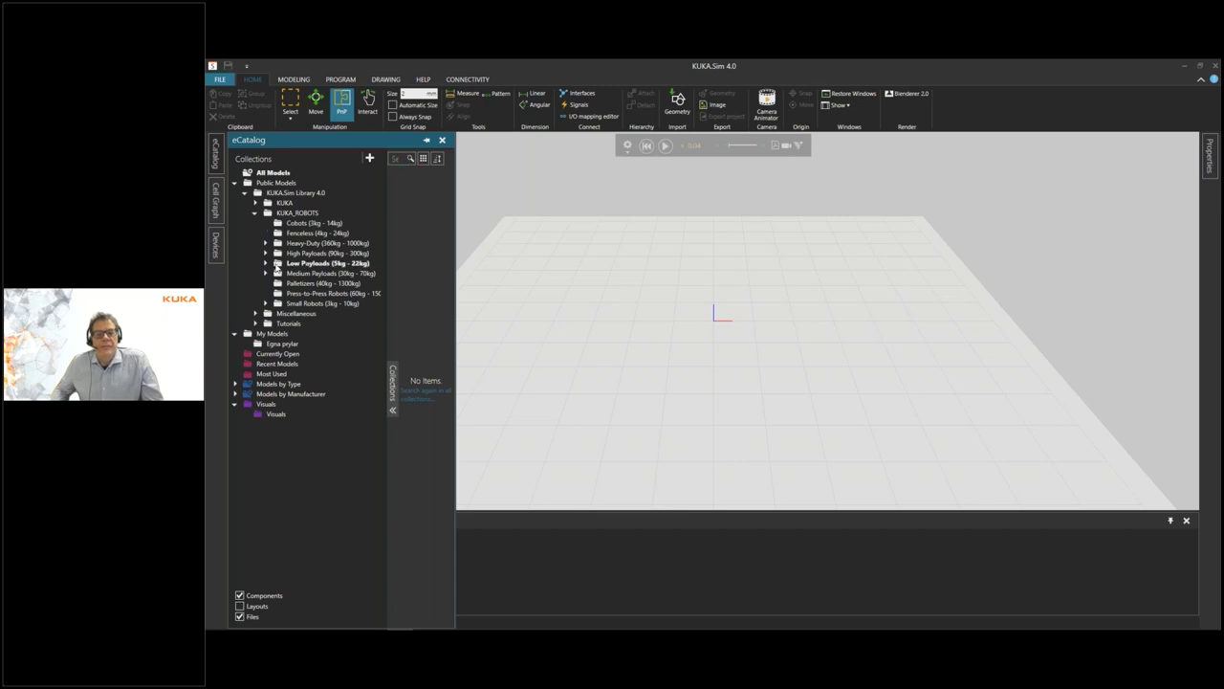
{"action": "left_click", "coordinate": [265, 264]}
{"action": "left_click", "coordinate": [326, 314]}
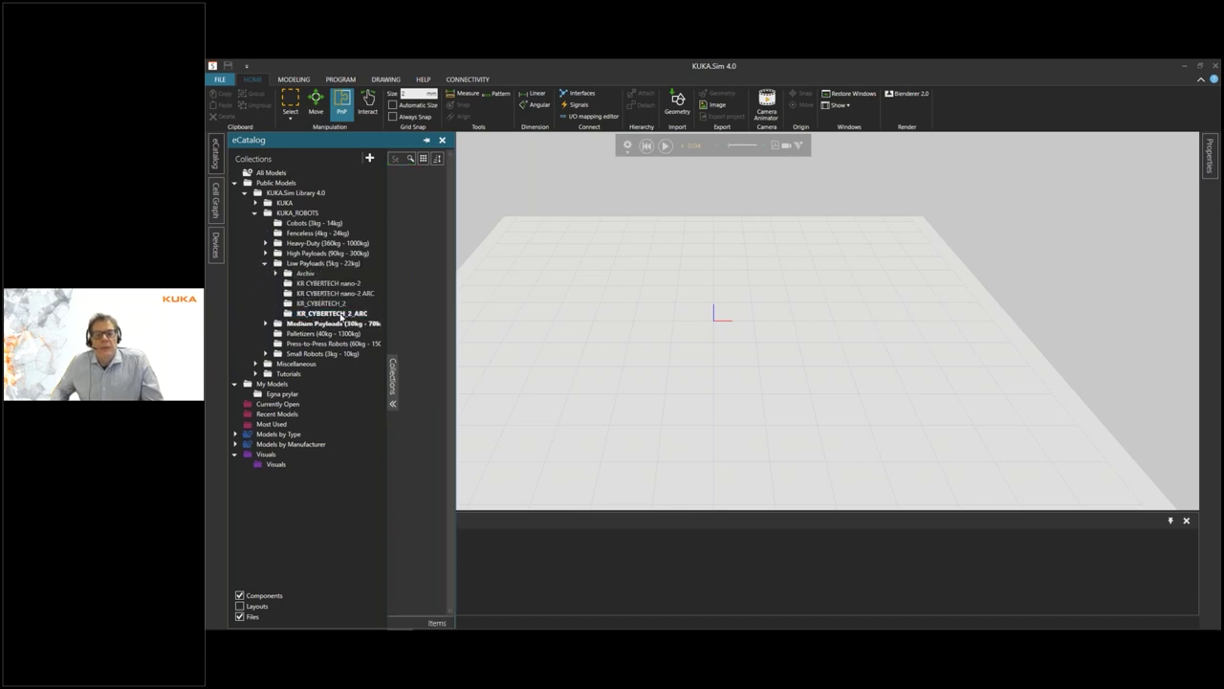
{"action": "left_click_drag", "start_coordinate": [422, 206], "coordinate": [635, 319]}
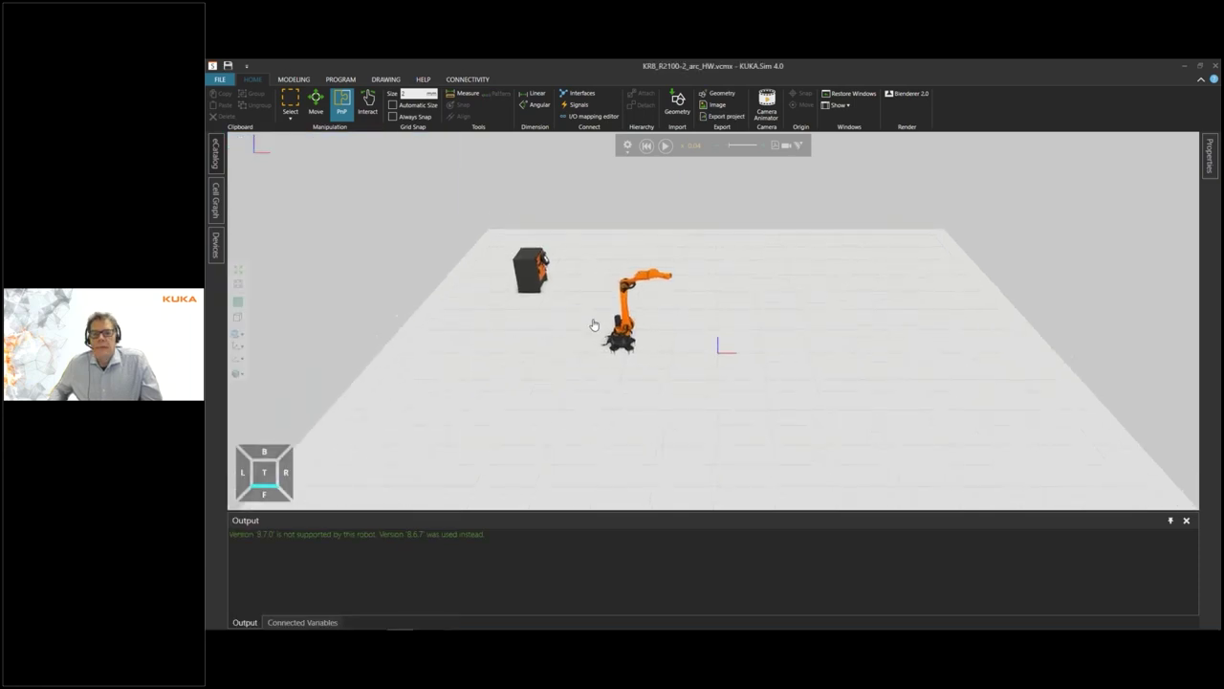
Add the first Fronius MTB 330i torch from the ArcWelding HW_Gas_cooled collection, placing it on the floor beside the robot
{"action": "right_click_drag", "start_coordinate": [582, 315], "coordinate": [613, 289]}
{"action": "scroll", "coordinate": [526, 276], "scroll_direction": "up", "scroll_amount": 3}
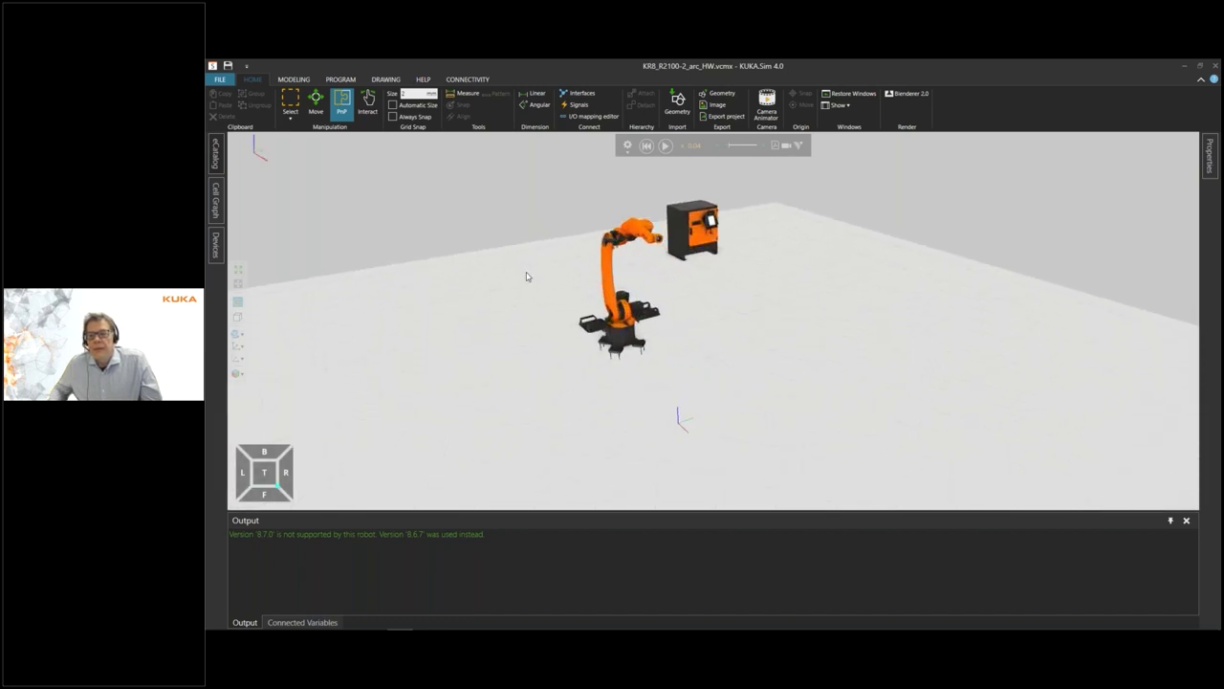
{"action": "scroll", "coordinate": [517, 282], "scroll_direction": "up", "scroll_amount": 5}
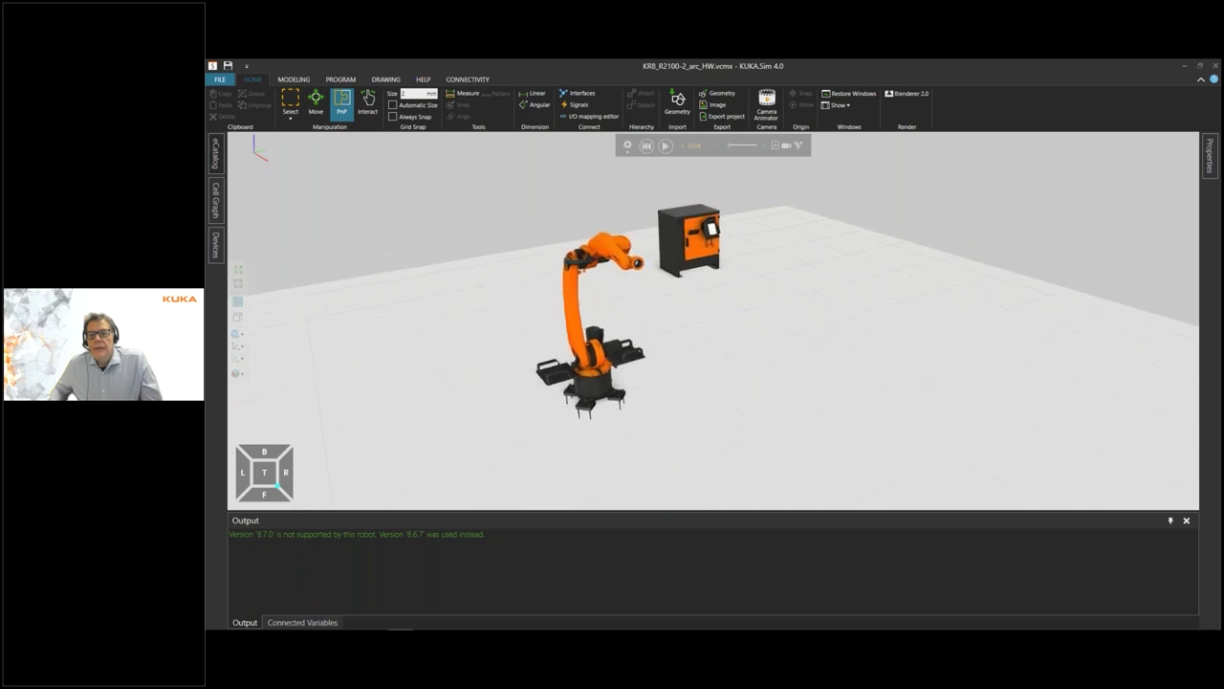
{"action": "right_click_drag", "start_coordinate": [440, 277], "coordinate": [418, 284]}
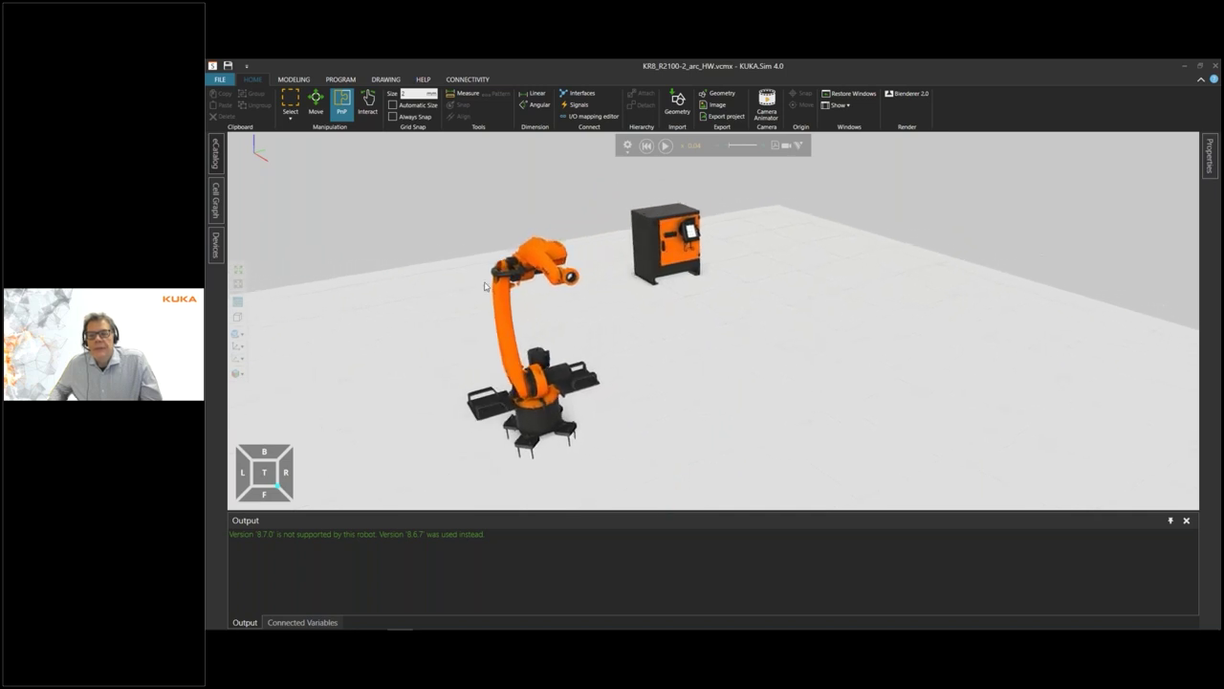
{"action": "left_click", "coordinate": [216, 160]}
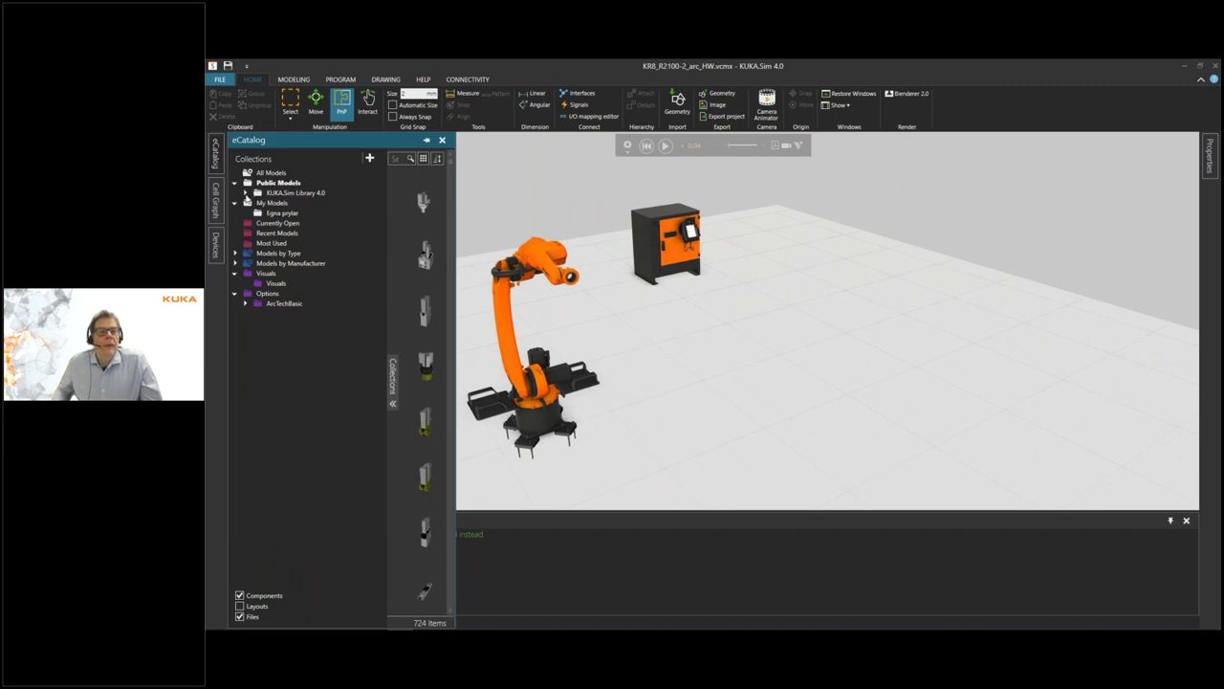
{"action": "left_click", "coordinate": [246, 193]}
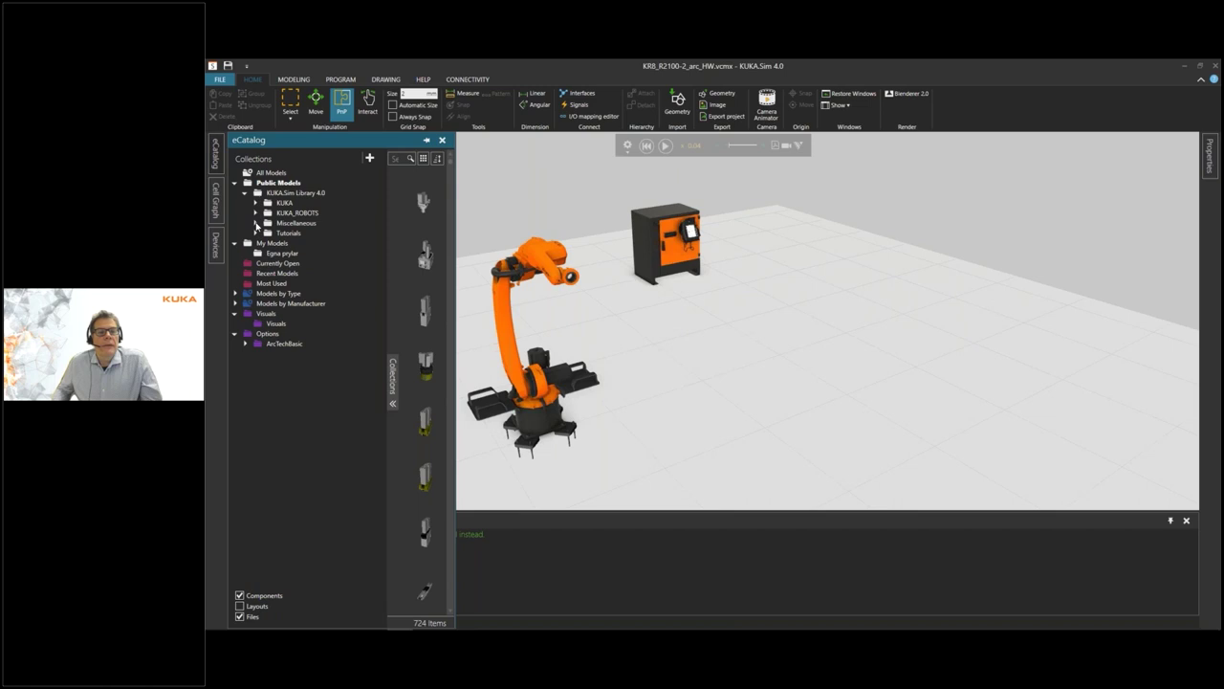
{"action": "left_click", "coordinate": [256, 223]}
{"action": "left_click", "coordinate": [266, 244]}
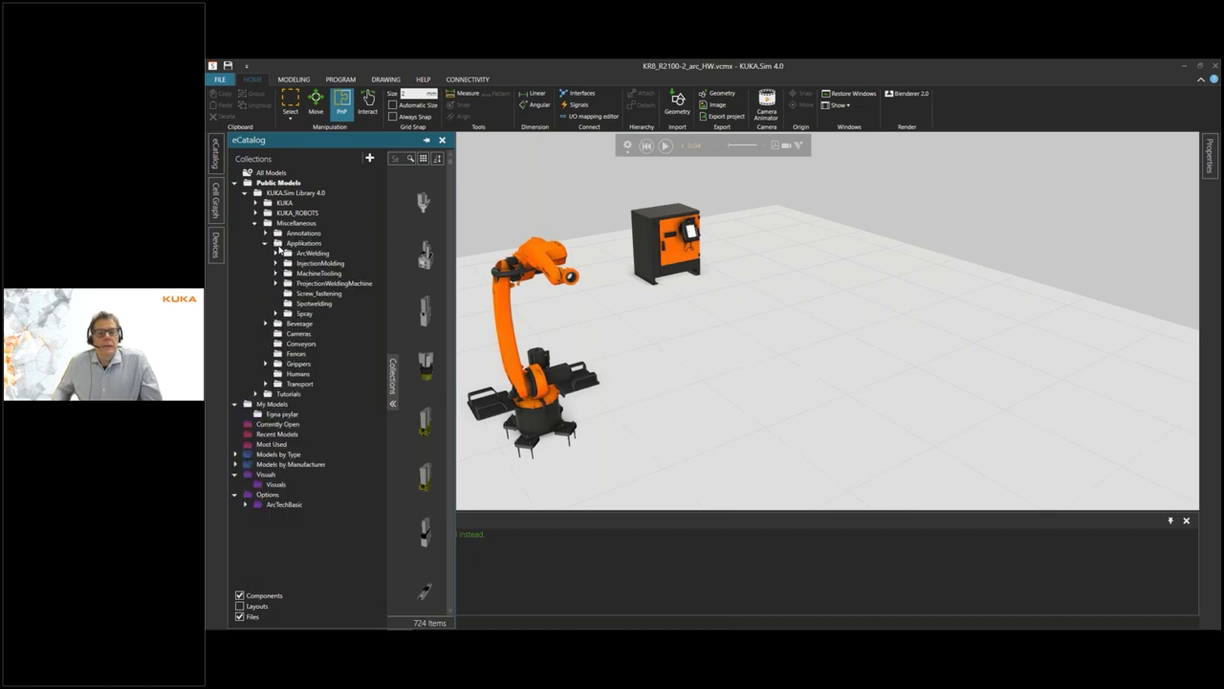
{"action": "left_click", "coordinate": [276, 254]}
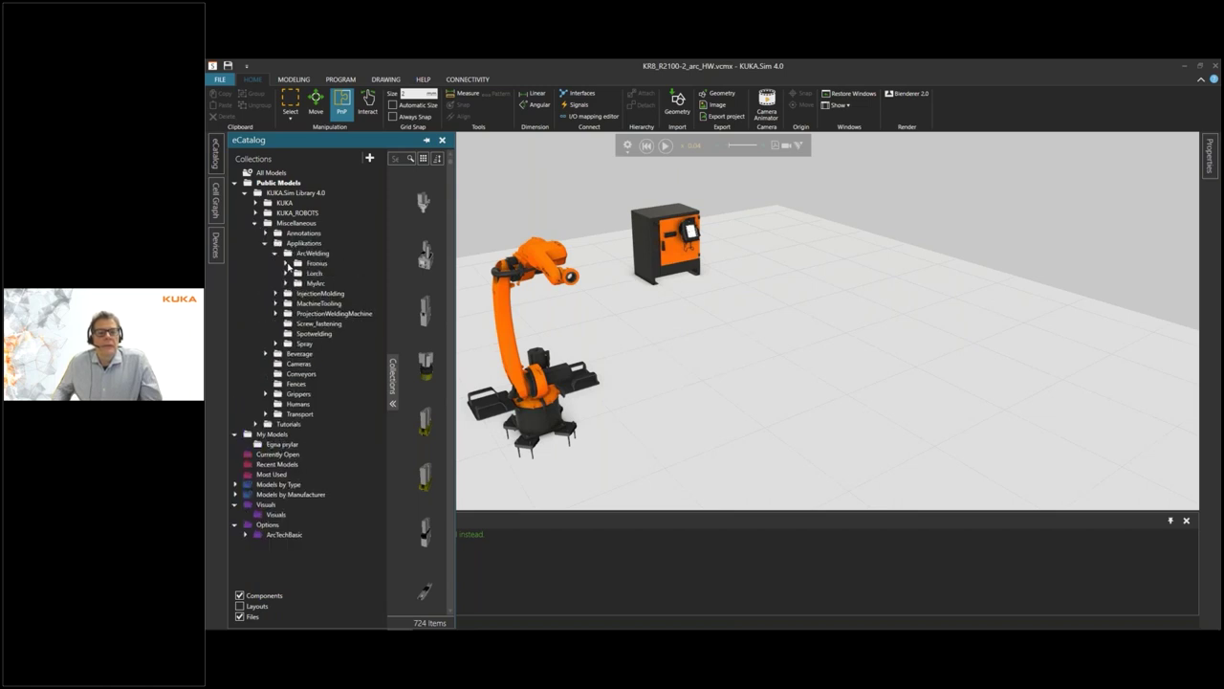
{"action": "left_click", "coordinate": [287, 264]}
{"action": "left_click", "coordinate": [295, 283]}
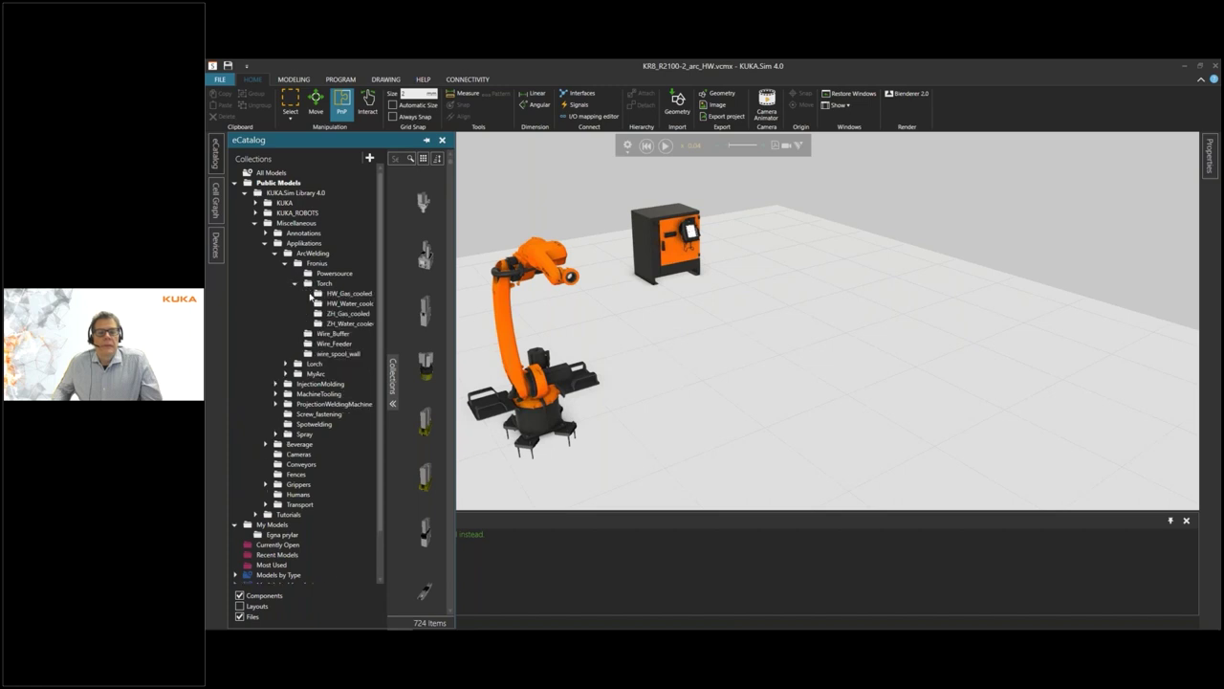
{"action": "left_click", "coordinate": [340, 294]}
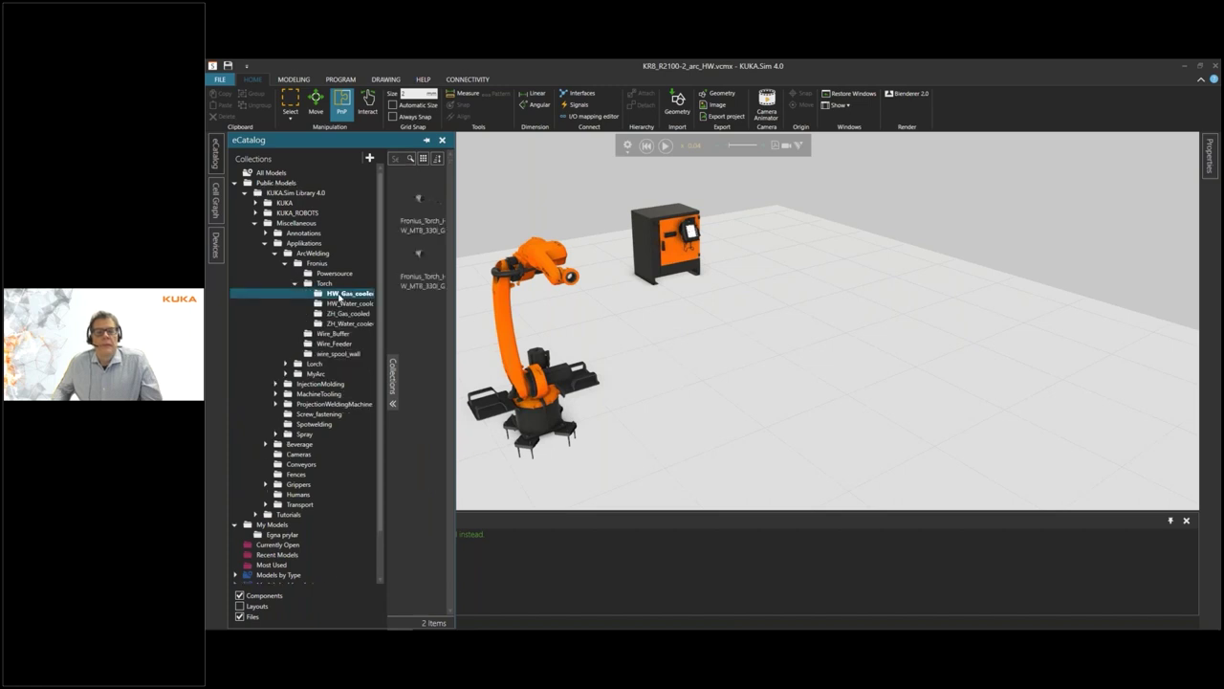
{"action": "left_click_drag", "start_coordinate": [415, 196], "coordinate": [641, 313]}
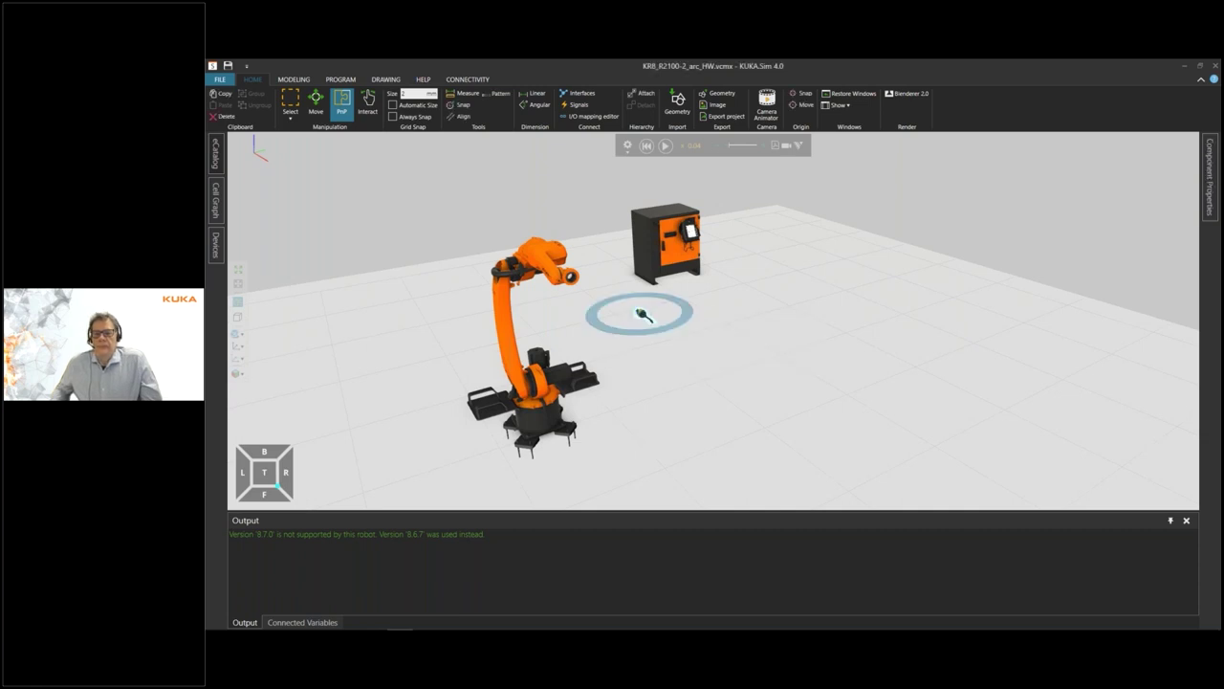
Plug the Fronius torch onto the robot's mounting flange and select the robot
{"action": "left_click_drag", "start_coordinate": [639, 308], "coordinate": [583, 283]}
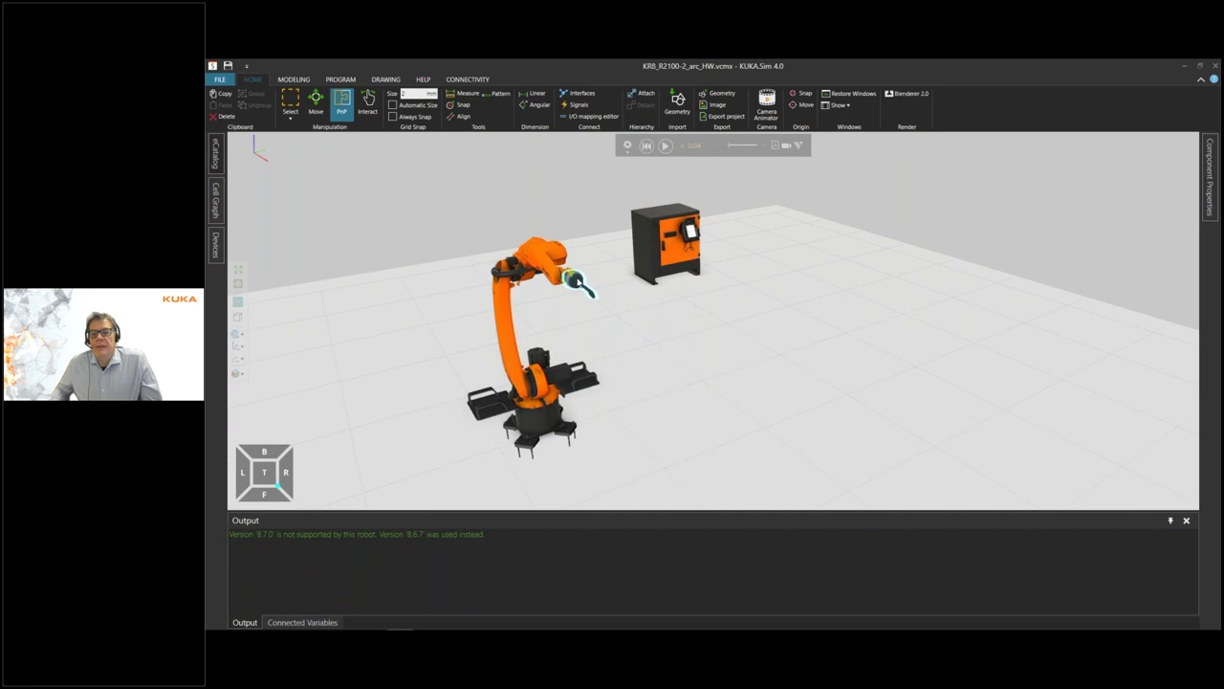
{"action": "left_click", "coordinate": [636, 344]}
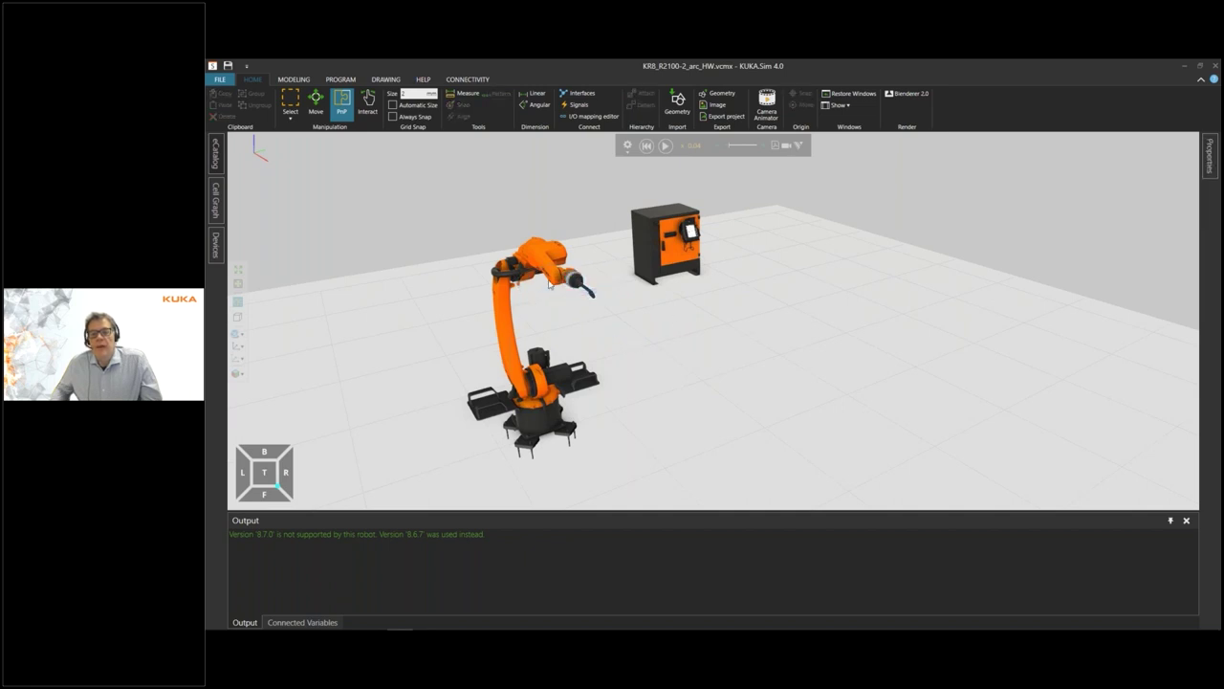
{"action": "left_click", "coordinate": [578, 286]}
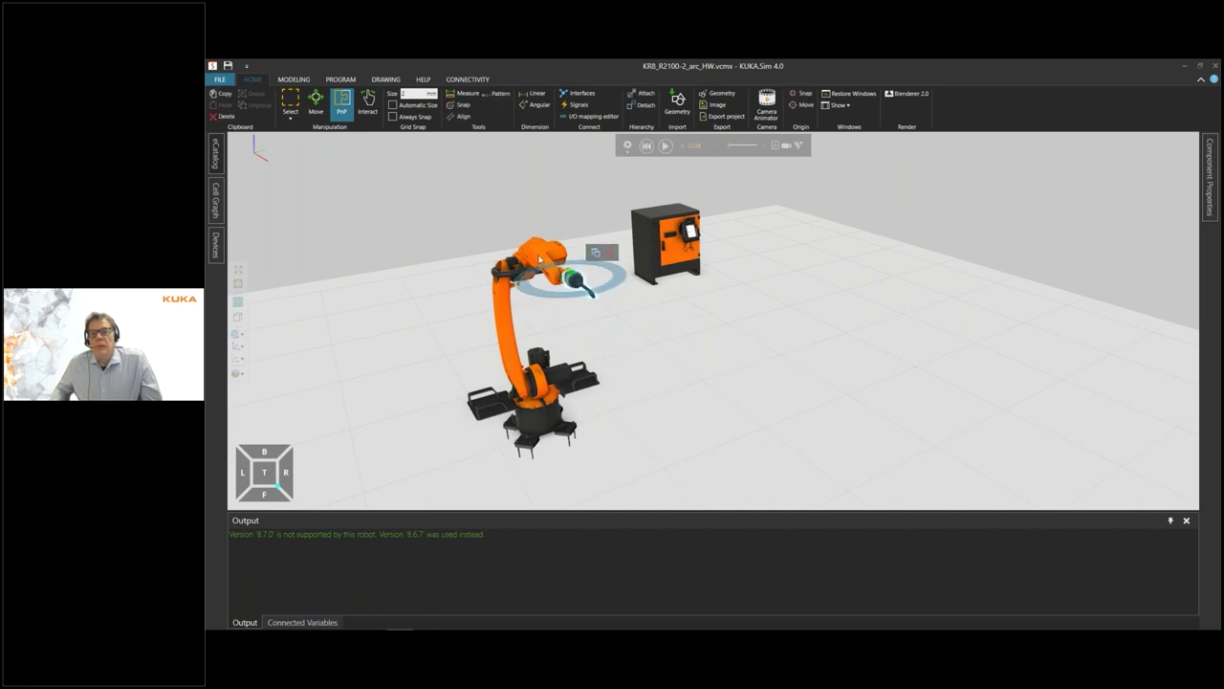
{"action": "left_click", "coordinate": [538, 259]}
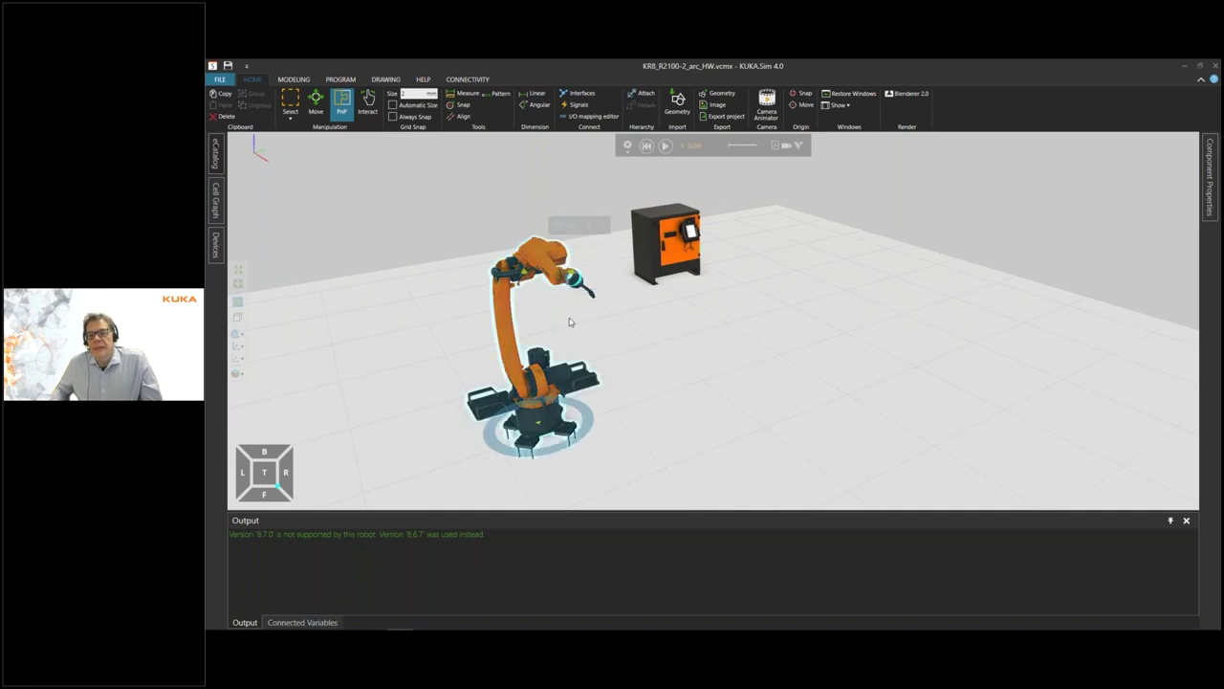
Switch to robot jogging and open the properties of the robot's TOOL_DATA[1]
{"action": "scroll", "coordinate": [421, 296], "scroll_direction": "up", "scroll_amount": 3}
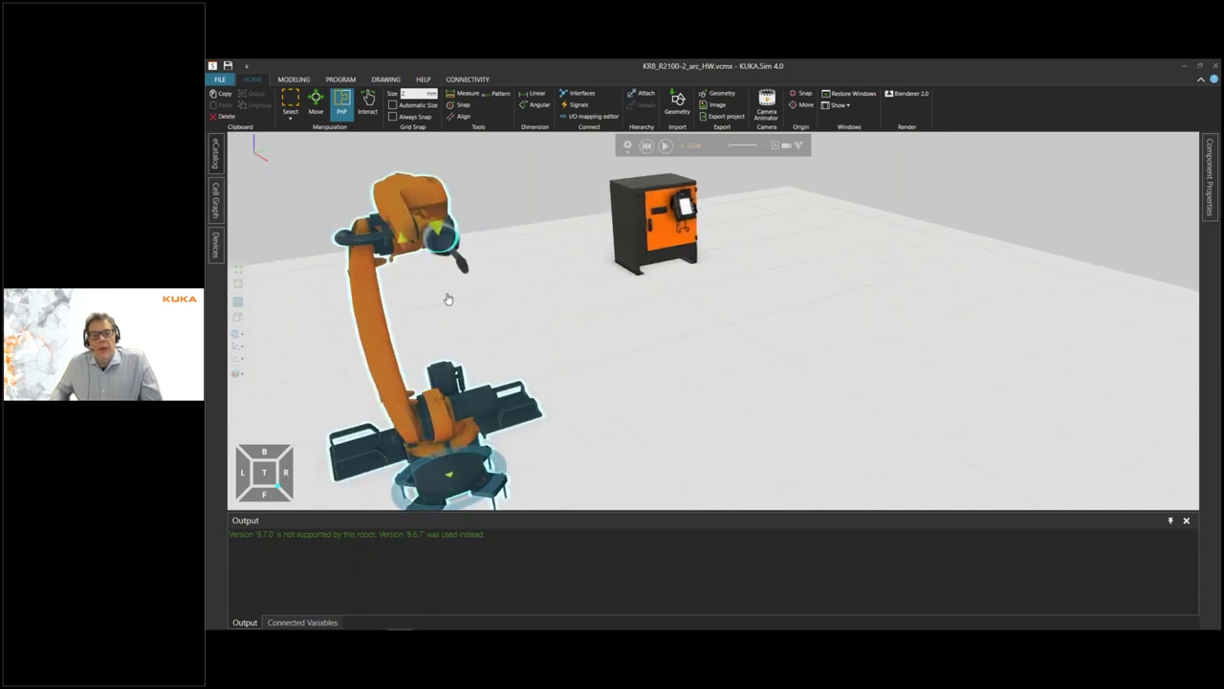
{"action": "right_click_drag", "start_coordinate": [399, 296], "coordinate": [559, 323]}
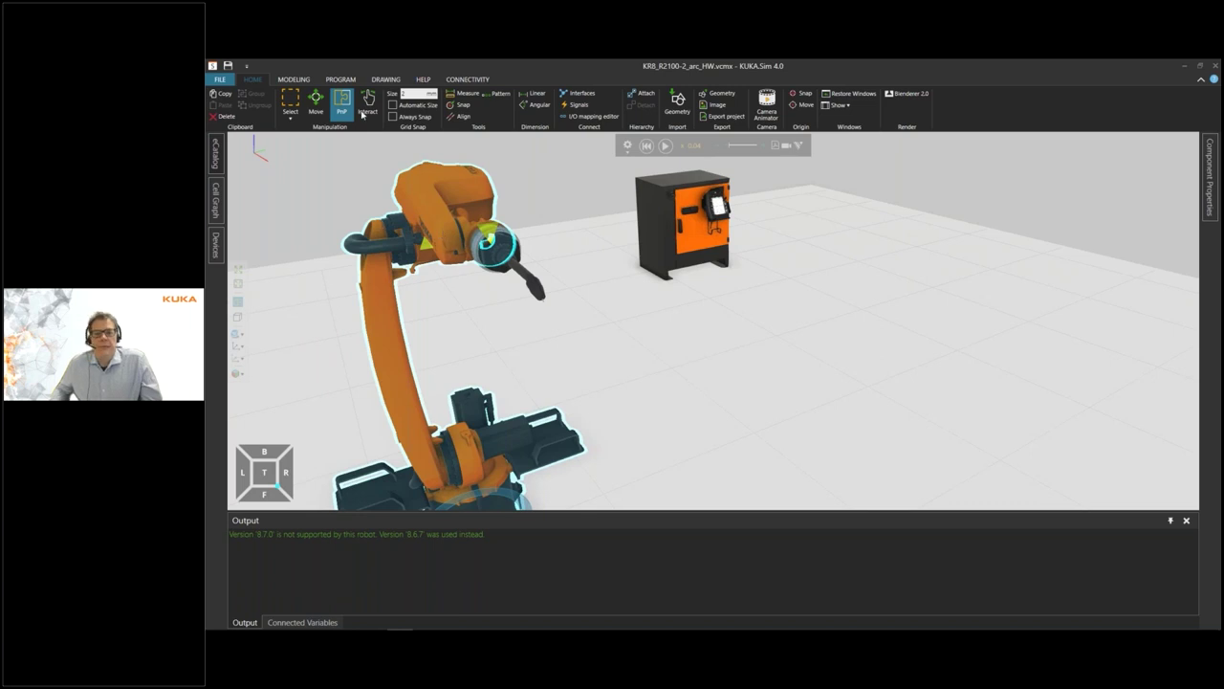
{"action": "left_click", "coordinate": [342, 100]}
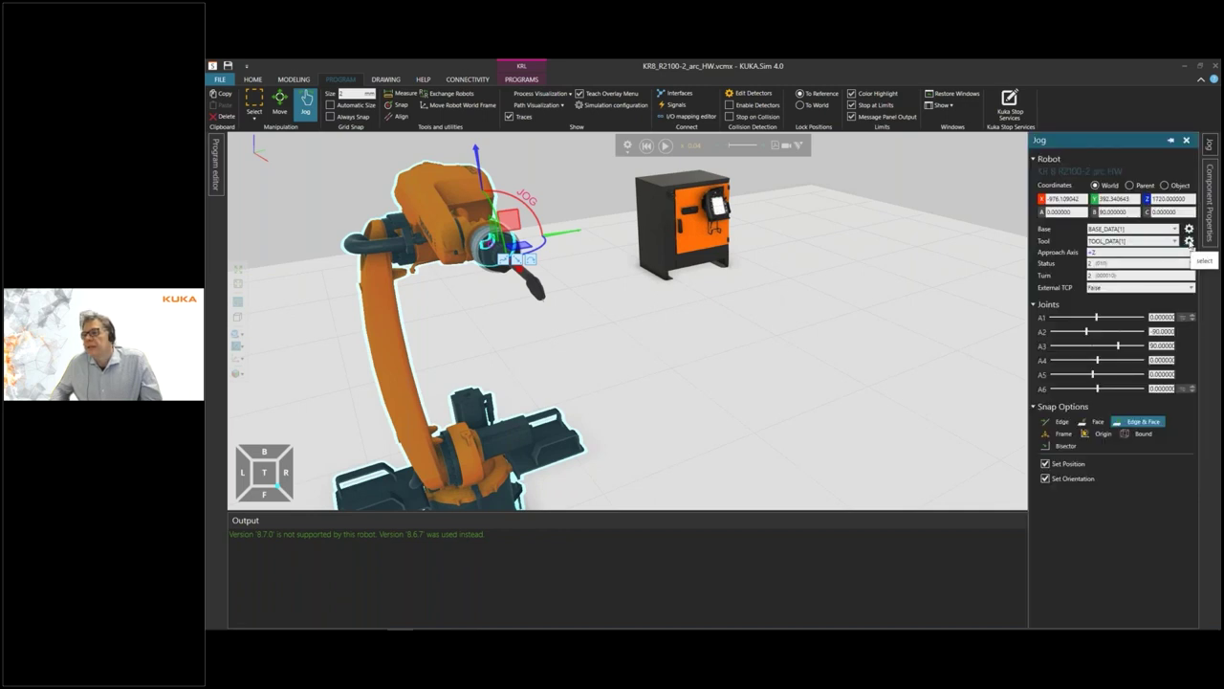
{"action": "left_click", "coordinate": [1190, 242]}
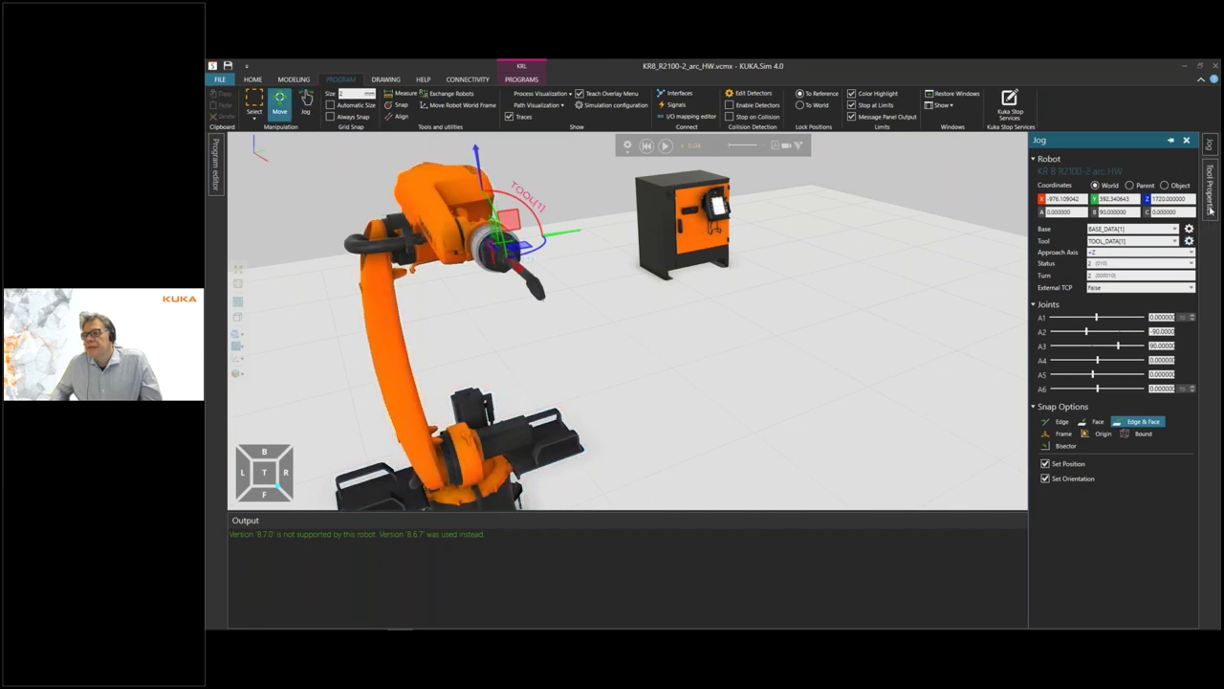
{"action": "left_click", "coordinate": [1211, 210]}
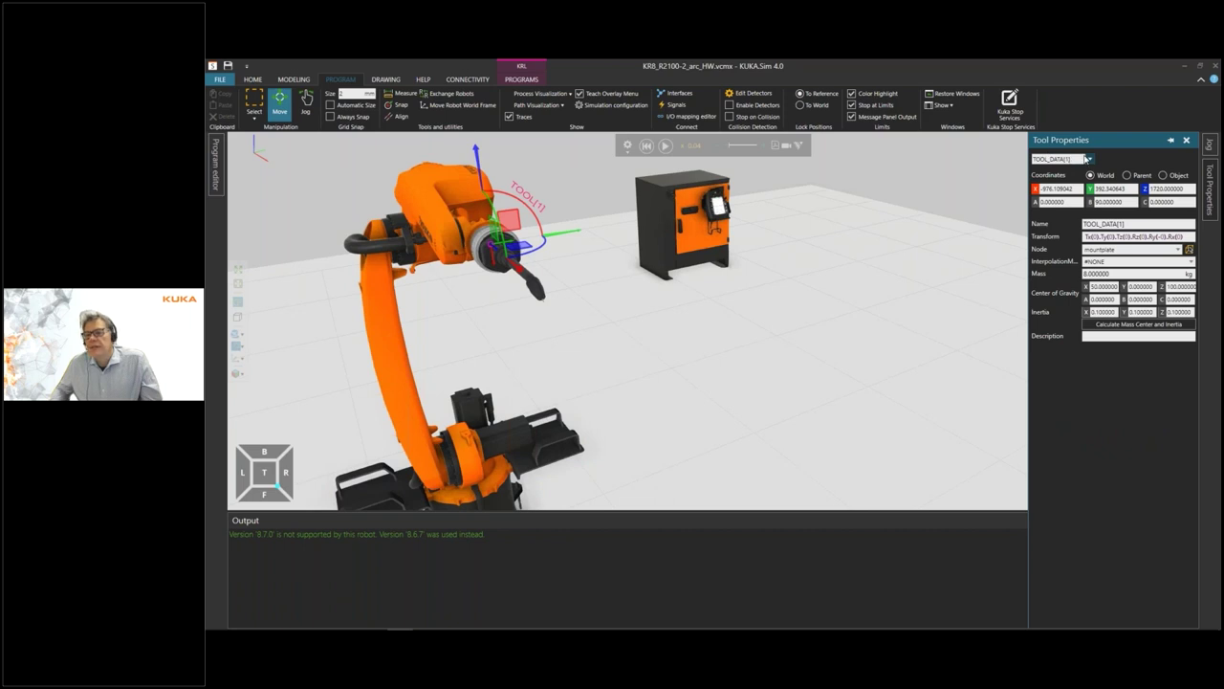
Snap the TOOL_DATA[1] frame onto the tip of the welding torch and check its alignment
{"action": "mouse_move", "coordinate": [471, 307]}
{"action": "right_mouse_down"}
{"action": "mouse_move", "coordinate": [511, 322]}
{"action": "mouse_move", "coordinate": [510, 306]}
{"action": "mouse_move", "coordinate": [413, 309]}
{"action": "mouse_move", "coordinate": [522, 311]}
{"action": "mouse_move", "coordinate": [494, 299]}
{"action": "right_mouse_up"}
{"action": "left_click", "coordinate": [480, 286]}
{"action": "left_click_drag", "start_coordinate": [494, 289], "coordinate": [648, 342]}
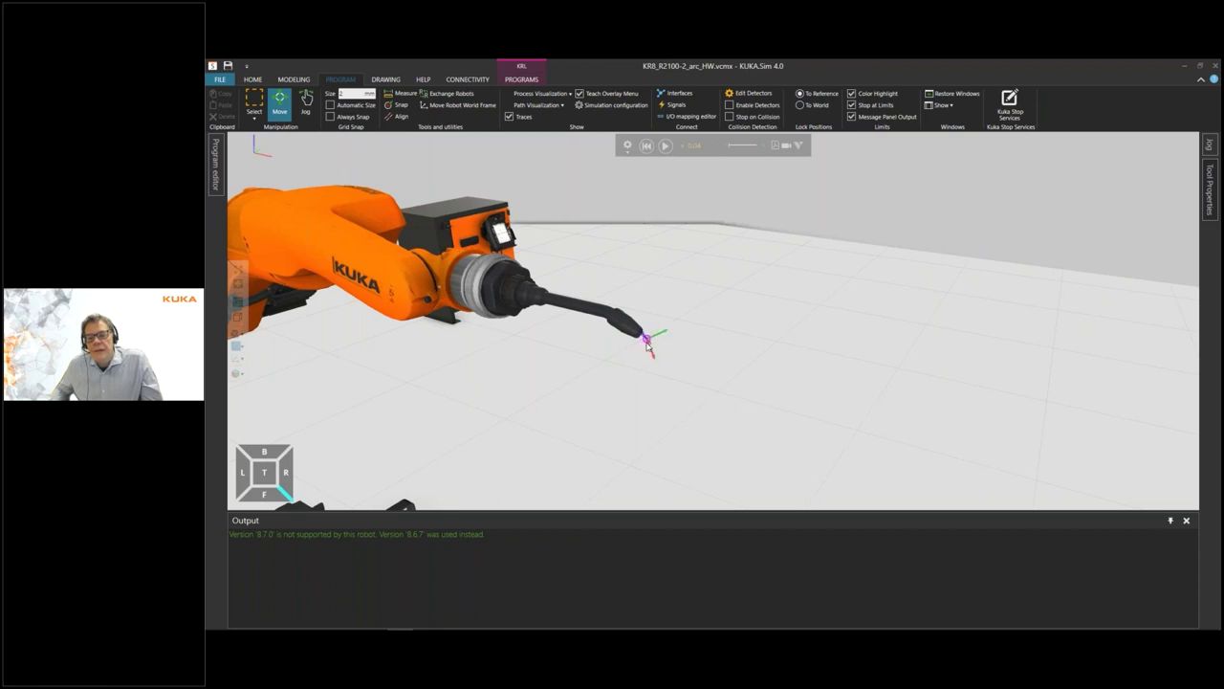
{"action": "left_click", "coordinate": [647, 342]}
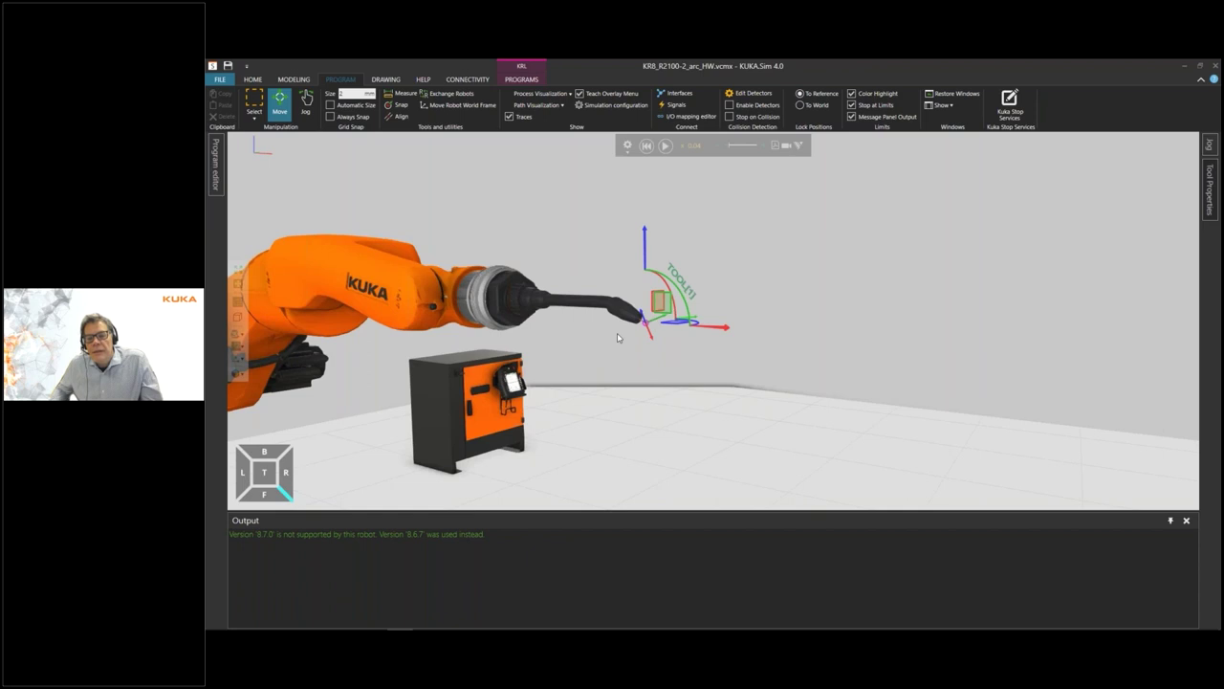
{"action": "scroll", "coordinate": [617, 333], "scroll_direction": "up", "scroll_amount": 4}
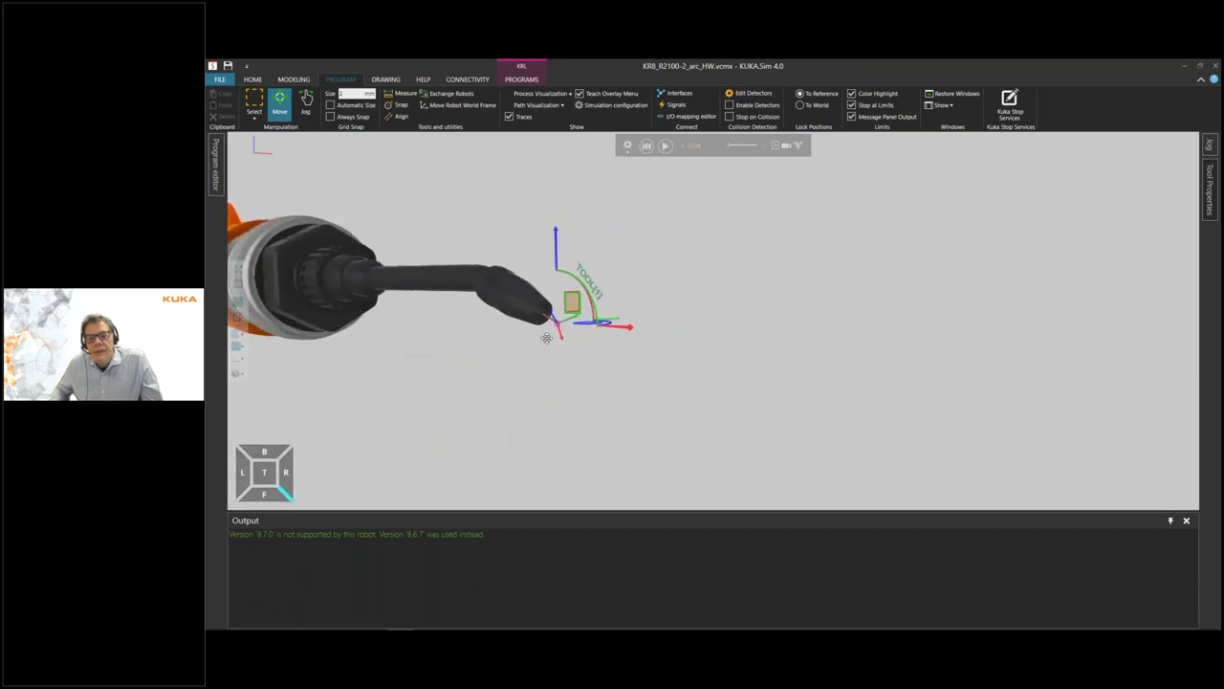
{"action": "scroll", "coordinate": [547, 334], "scroll_direction": "up", "scroll_amount": 2}
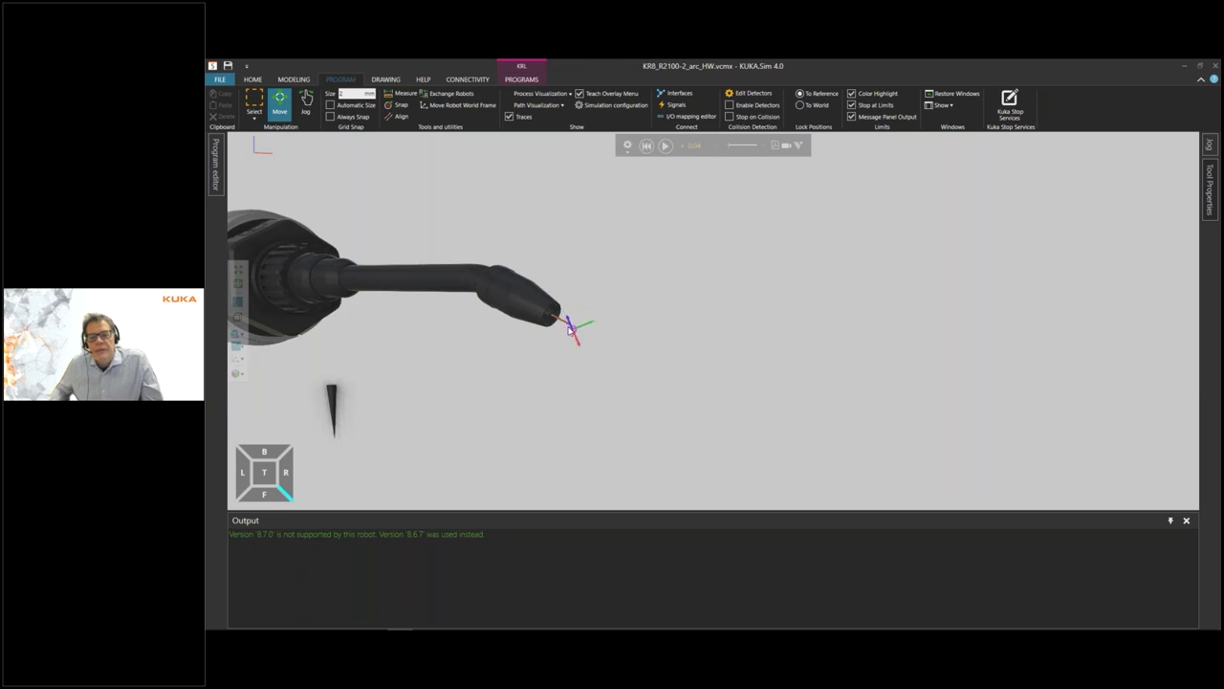
{"action": "scroll", "coordinate": [540, 354], "scroll_direction": "down", "scroll_amount": 5}
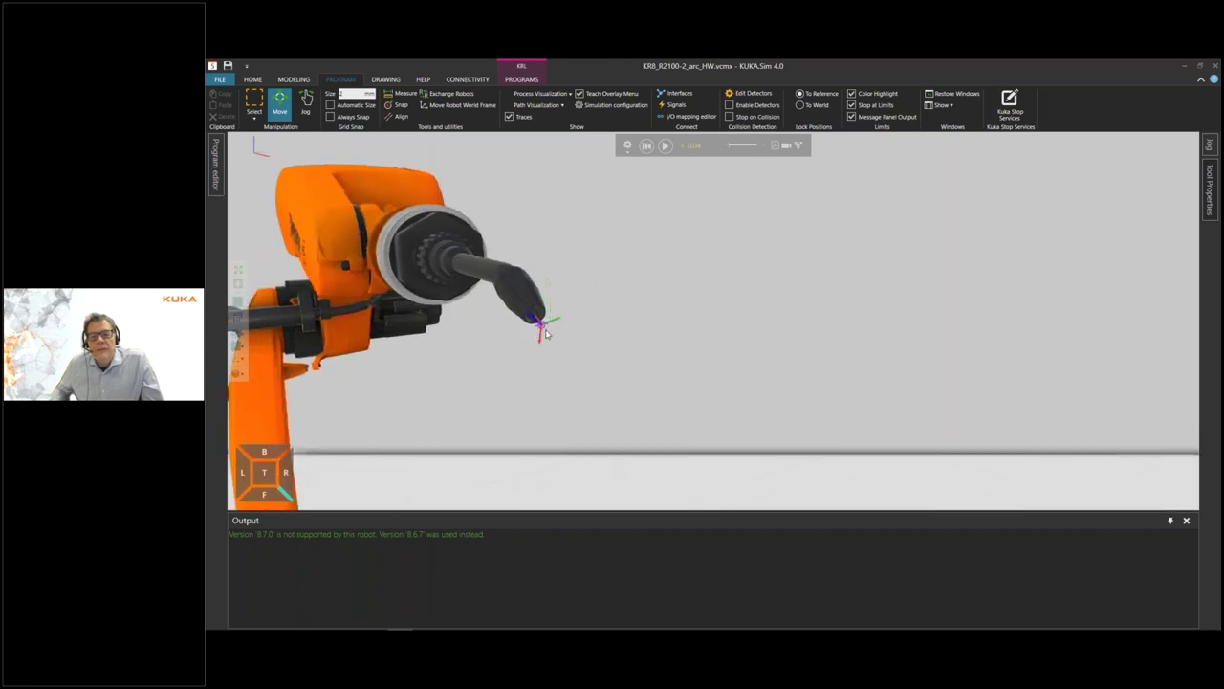
{"action": "mouse_move", "coordinate": [548, 335]}
{"action": "left_mouse_down"}
{"action": "mouse_move", "coordinate": [546, 358]}
{"action": "mouse_move", "coordinate": [539, 328]}
{"action": "mouse_move", "coordinate": [470, 283]}
{"action": "mouse_move", "coordinate": [544, 327]}
{"action": "left_mouse_up"}
{"action": "left_click", "coordinate": [505, 359]}
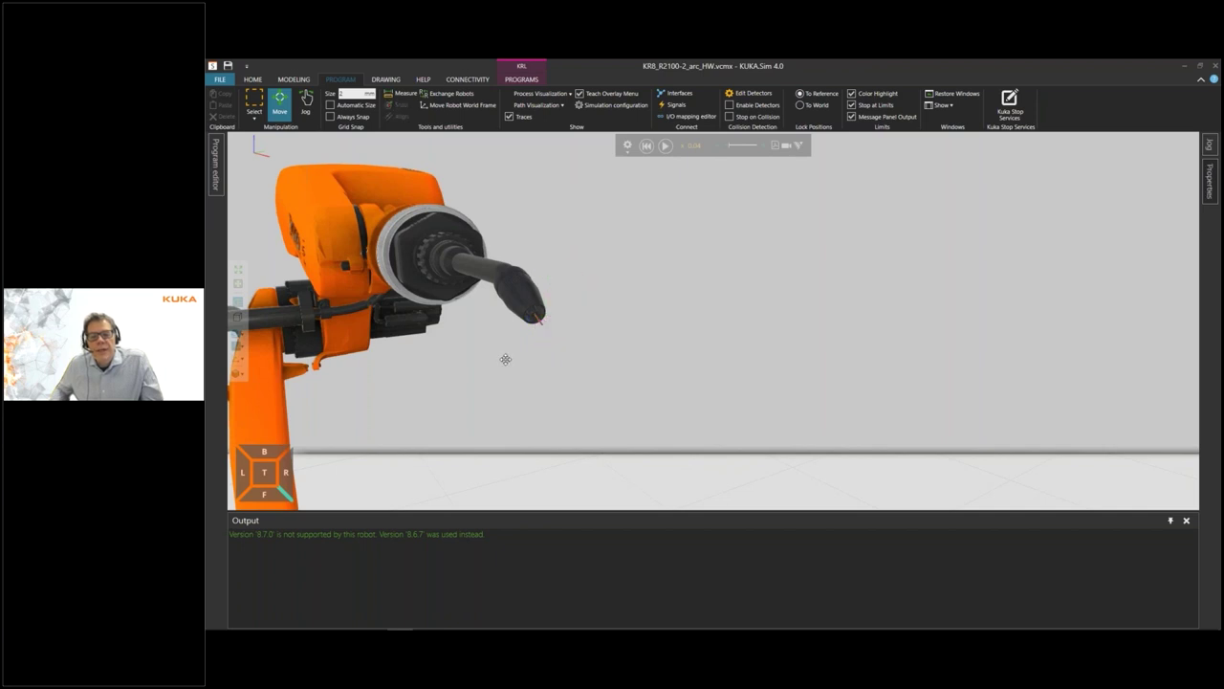
{"action": "key", "text": "f"}
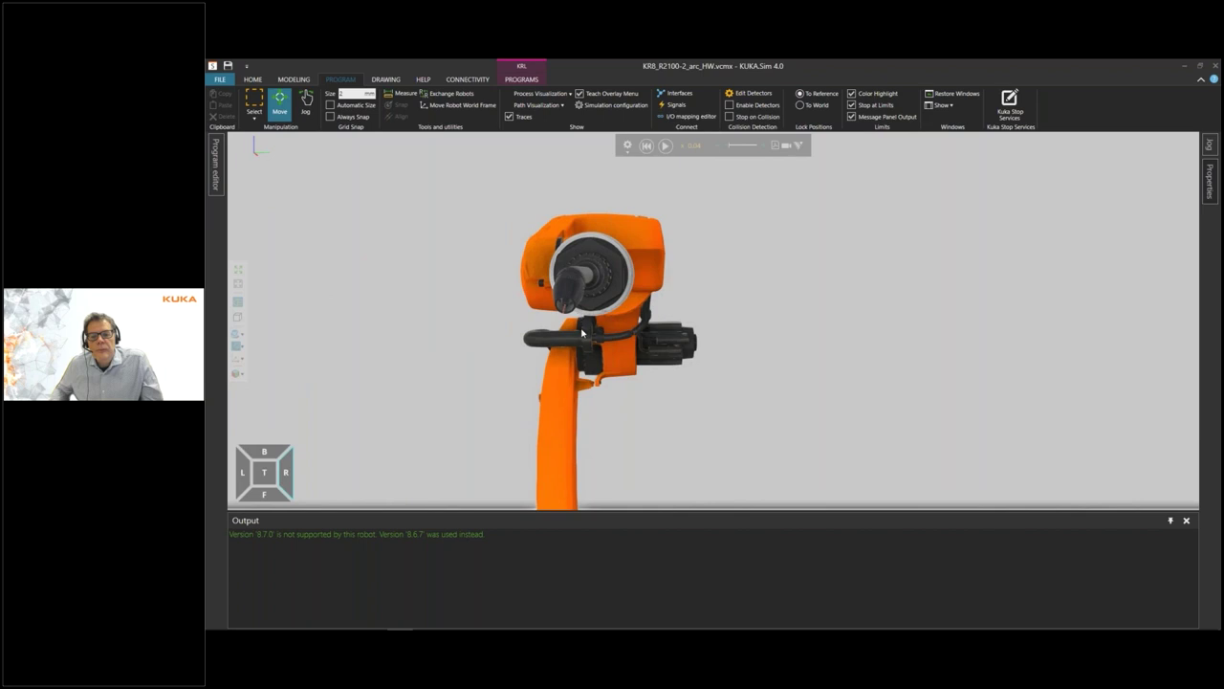
Open the properties of the robot's TOOL_DATA[1] again and inspect the tool frame's position and orientation at the torch tip
{"action": "left_click", "coordinate": [562, 346]}
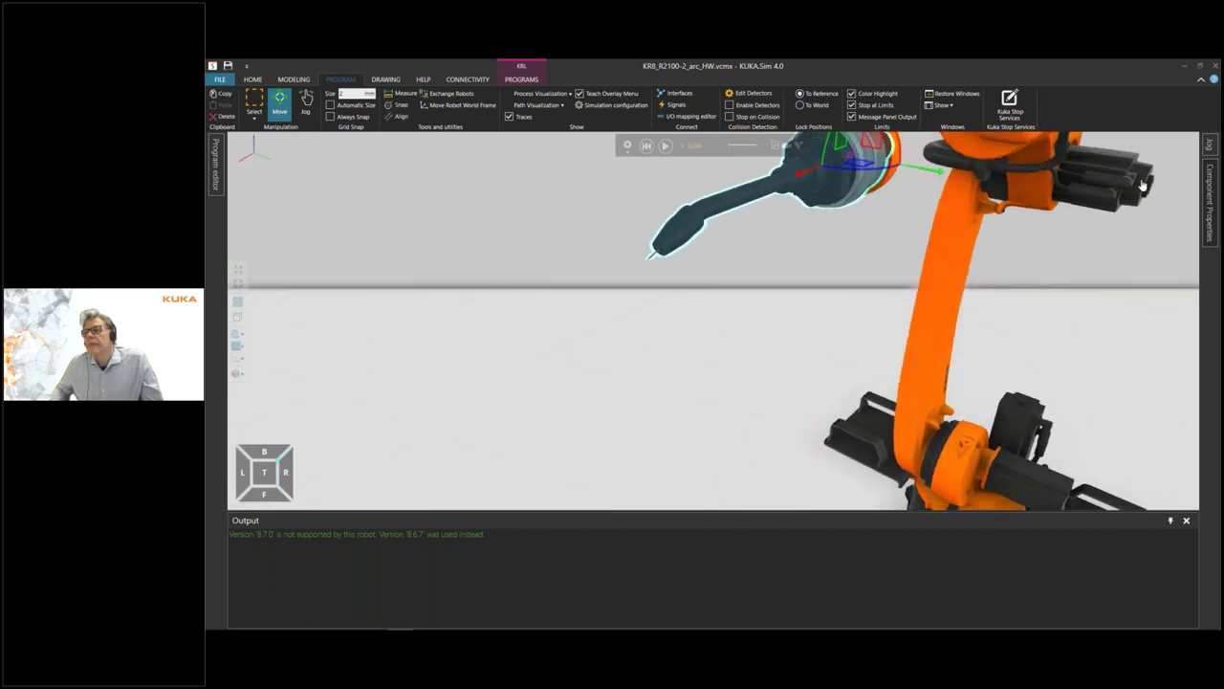
{"action": "left_click", "coordinate": [1210, 145]}
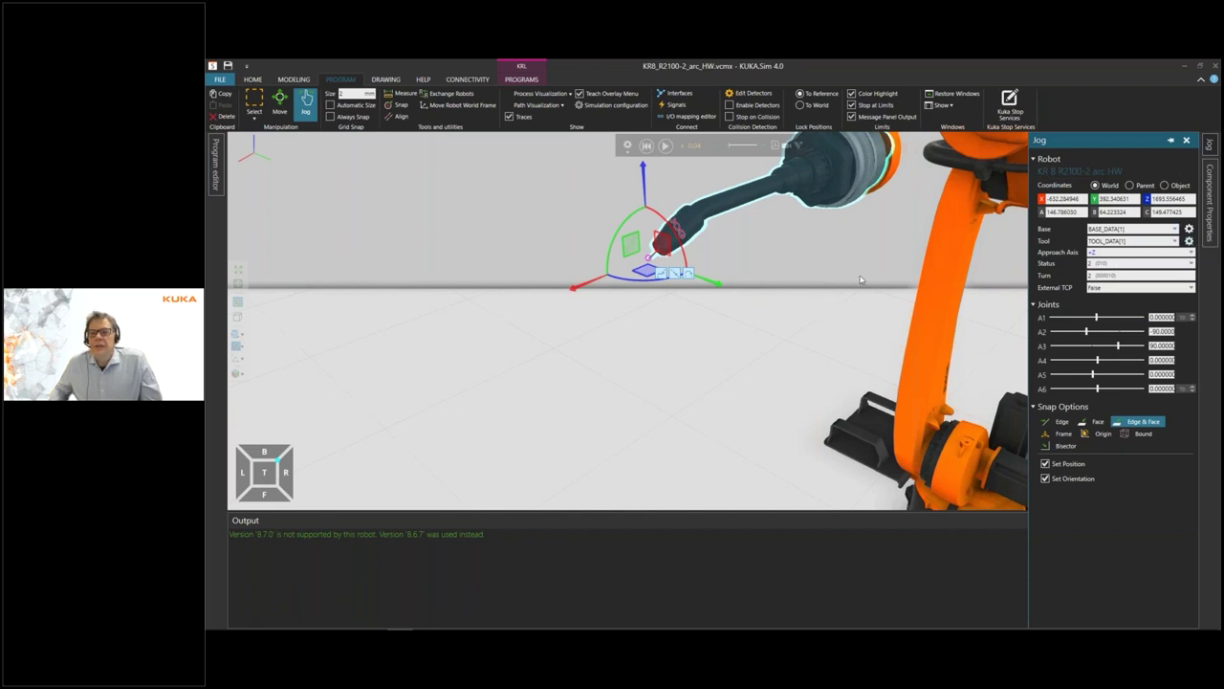
{"action": "left_click", "coordinate": [1190, 241]}
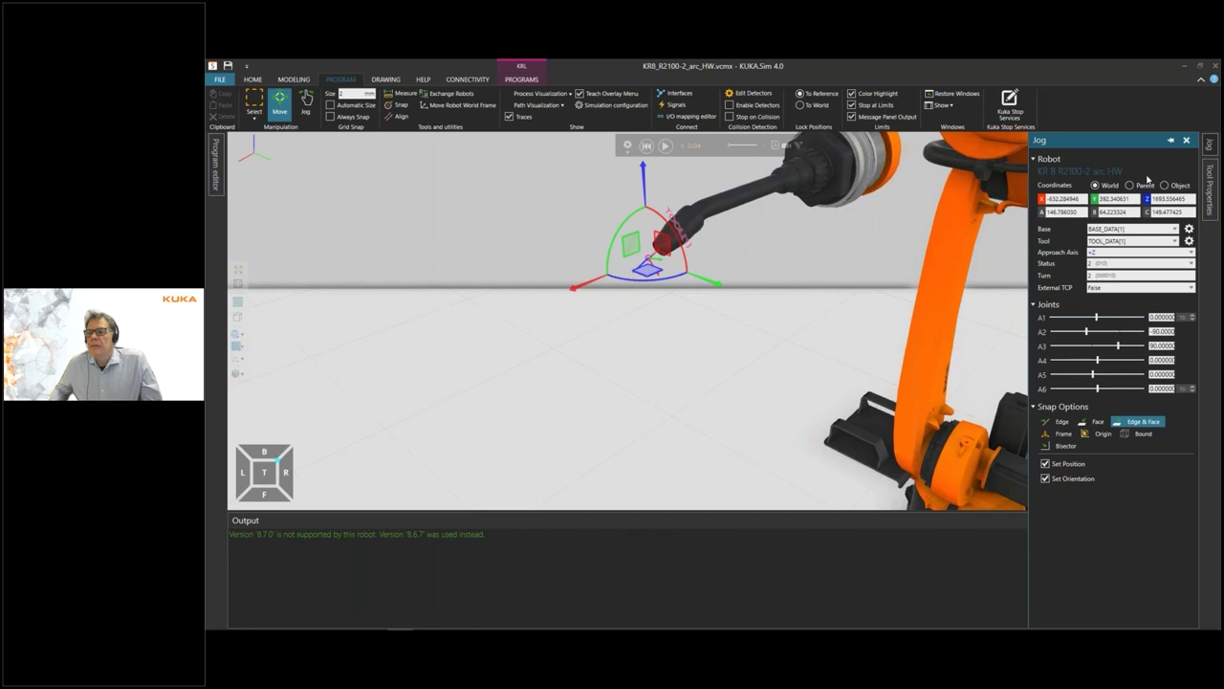
{"action": "left_click", "coordinate": [1210, 189]}
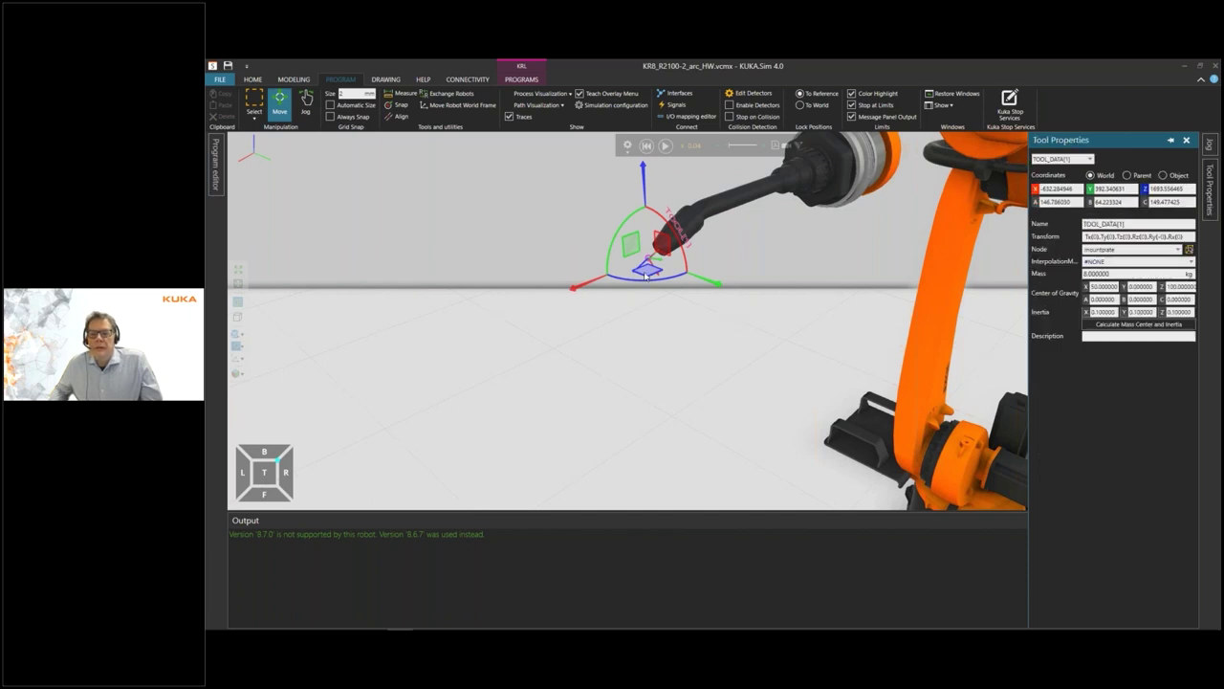
{"action": "left_click", "coordinate": [651, 320]}
{"action": "scroll", "coordinate": [650, 319], "scroll_direction": "up", "scroll_amount": 3}
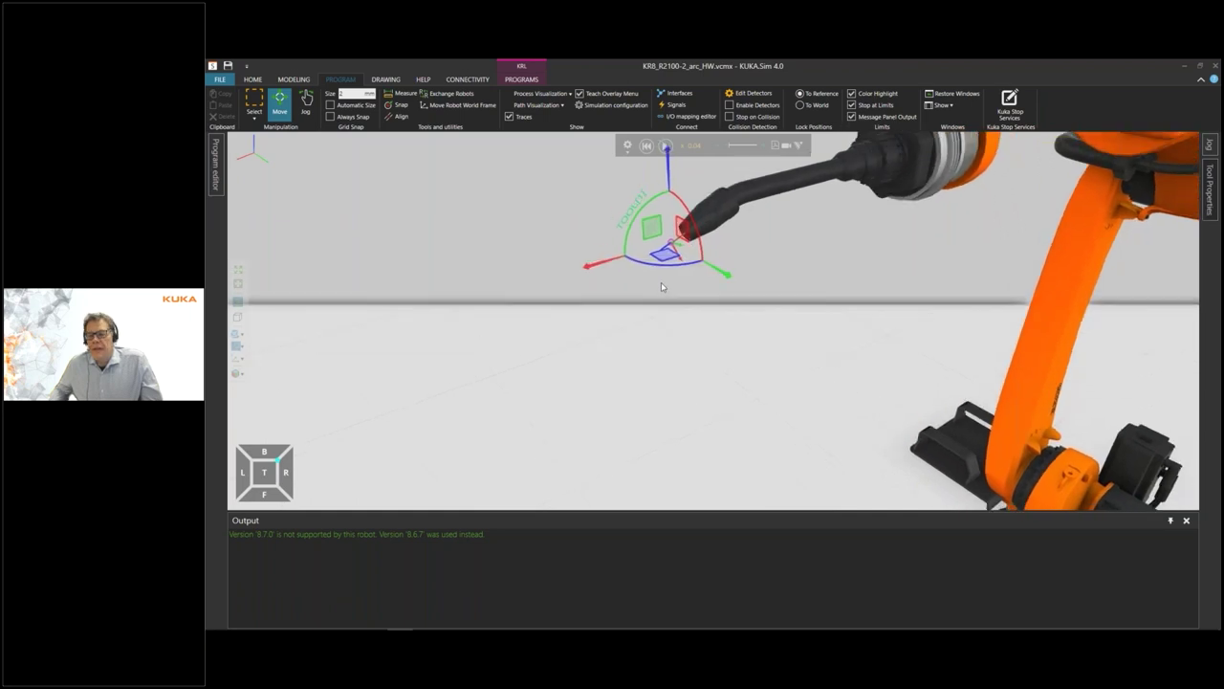
{"action": "right_click_drag", "start_coordinate": [661, 282], "coordinate": [661, 288]}
{"action": "scroll", "coordinate": [661, 288], "scroll_direction": "down", "scroll_amount": 5}
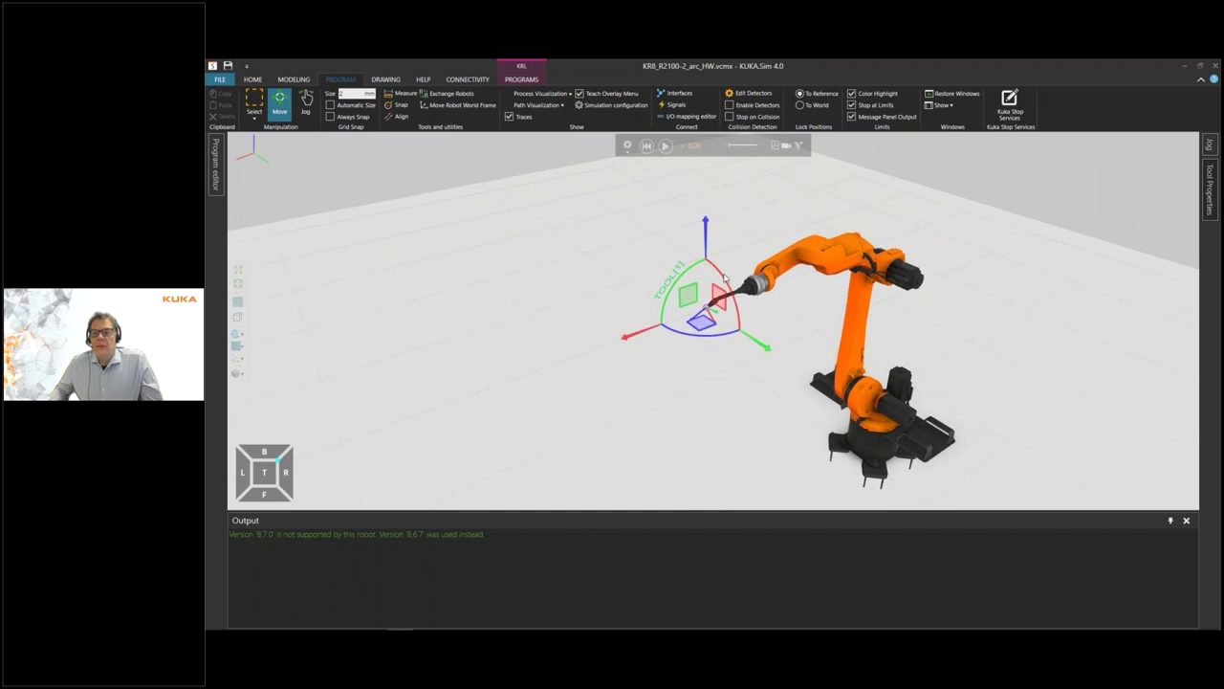
Set the robot's joint A5 to 90 degrees so the torch points down
{"action": "left_click", "coordinate": [1211, 144]}
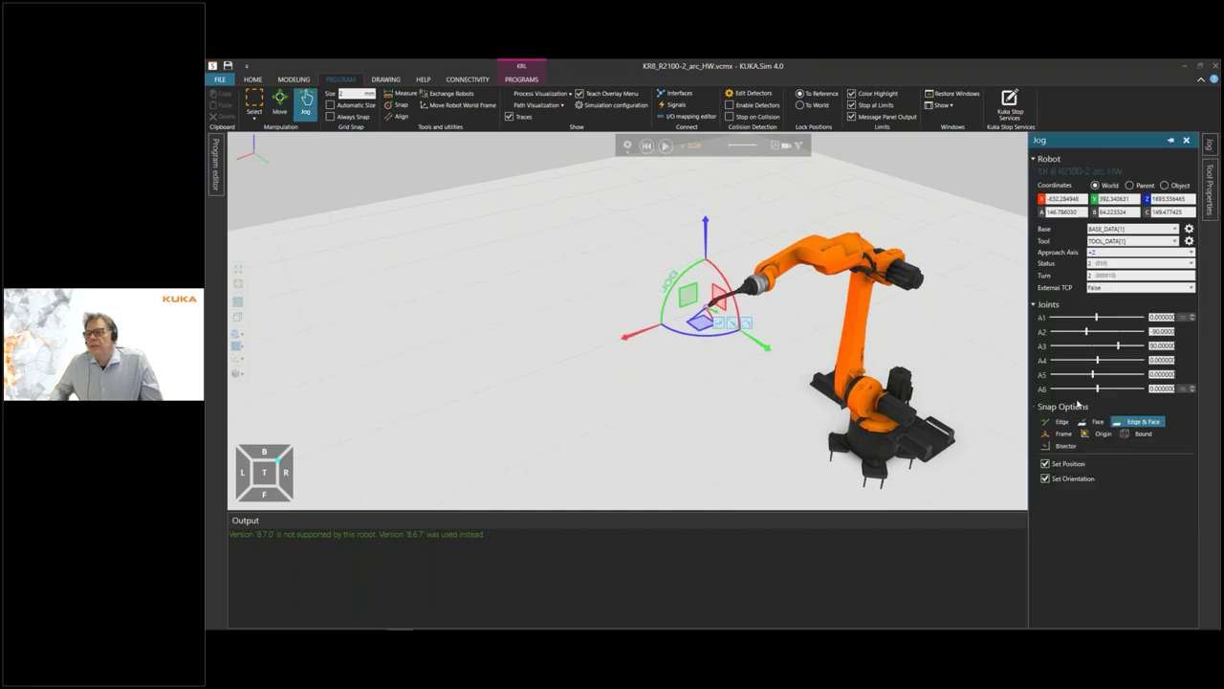
{"action": "left_click", "coordinate": [1157, 374]}
{"action": "type", "text": "90"}
{"action": "key", "text": "Return"}
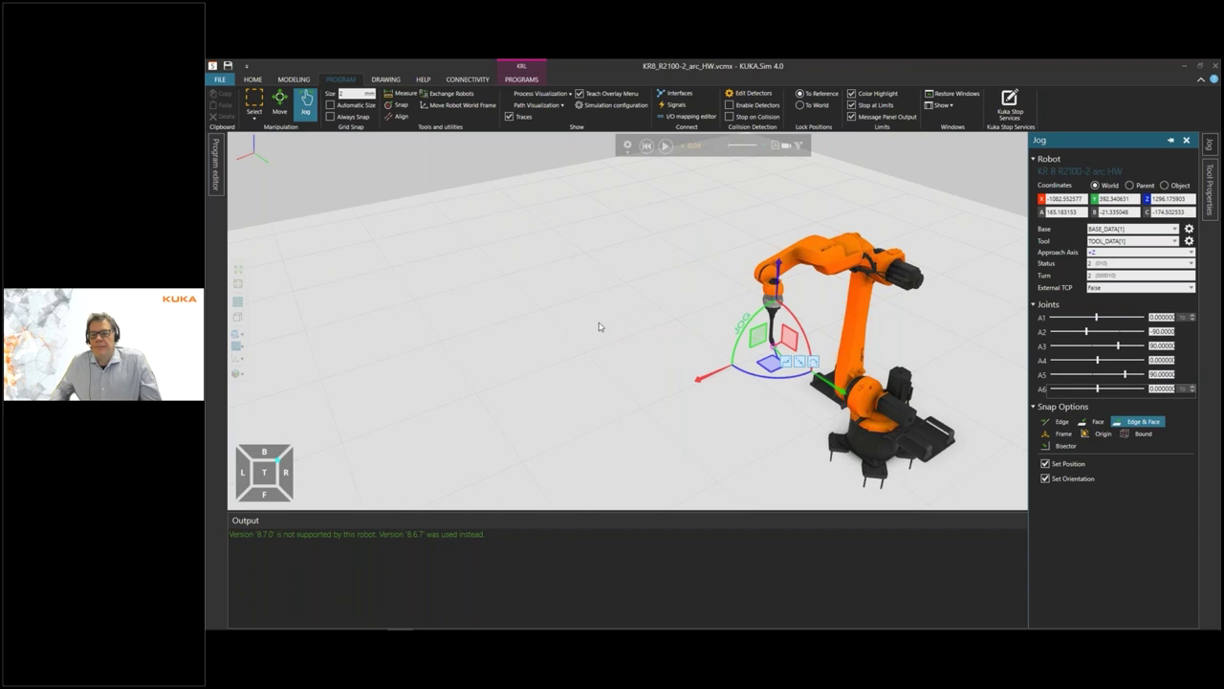
{"action": "scroll", "coordinate": [616, 304], "scroll_direction": "up", "scroll_amount": 3}
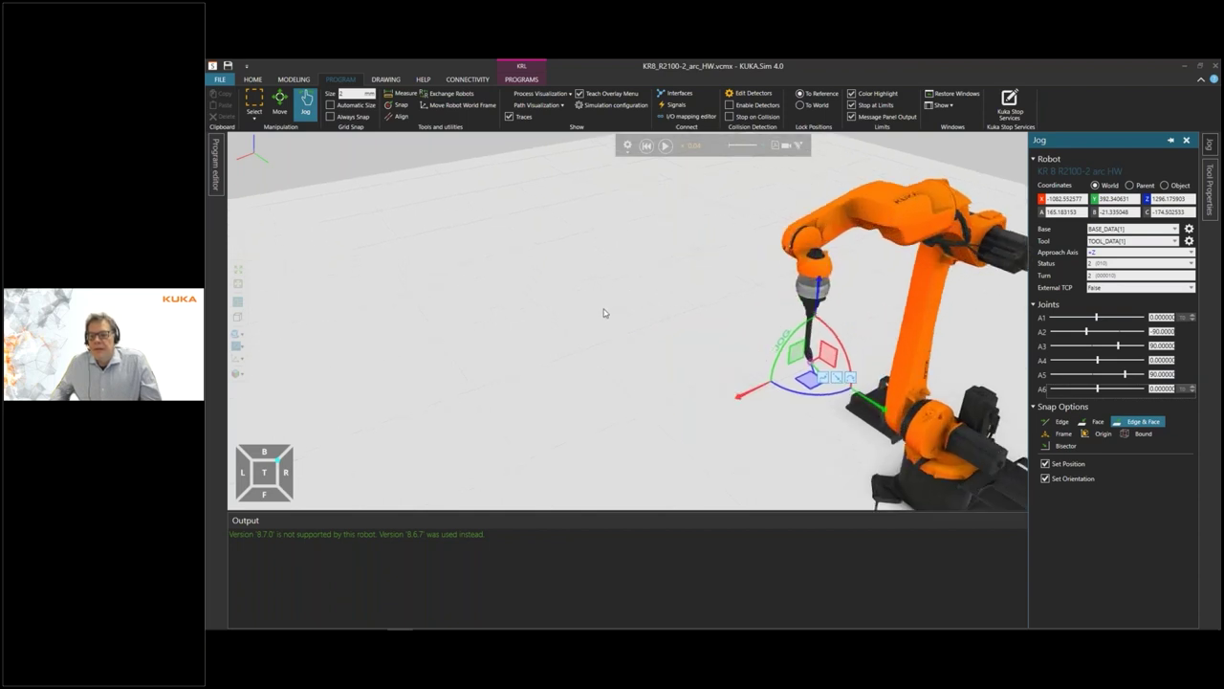
{"action": "right_click_drag", "start_coordinate": [624, 308], "coordinate": [669, 308]}
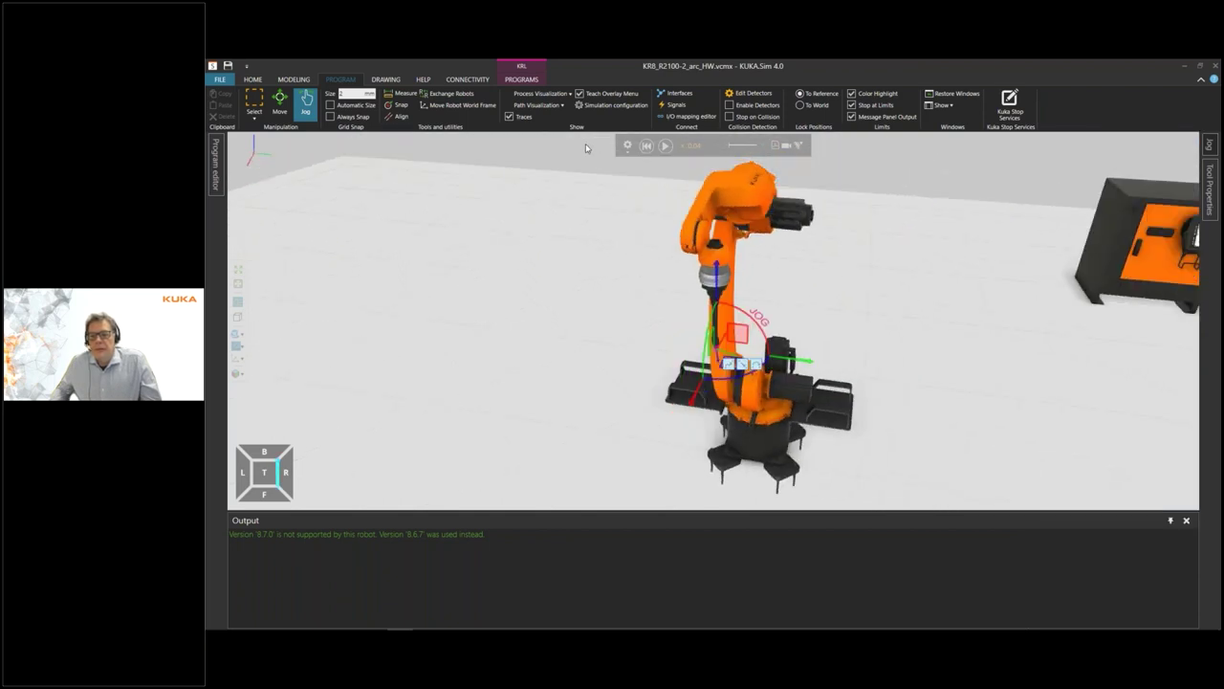
Save the current location and configuration of all components as the simulation's starting state
{"action": "left_click", "coordinate": [626, 148]}
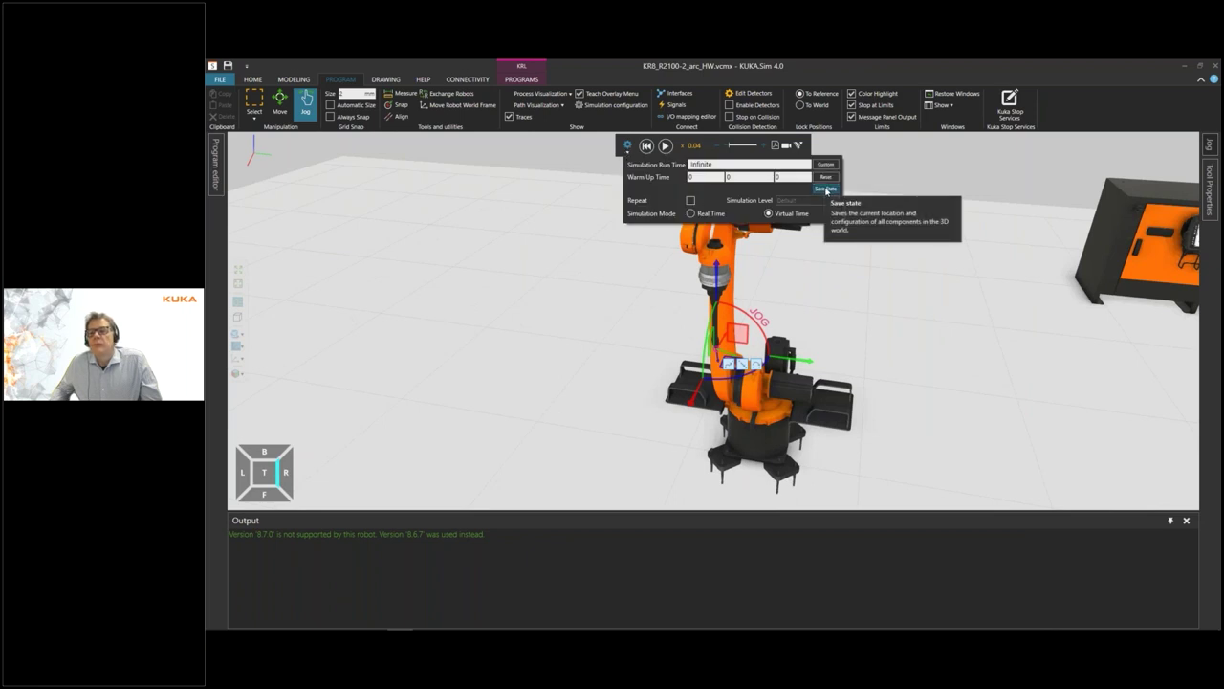
{"action": "left_click", "coordinate": [513, 274]}
{"action": "scroll", "coordinate": [525, 270], "scroll_direction": "down", "scroll_amount": 5}
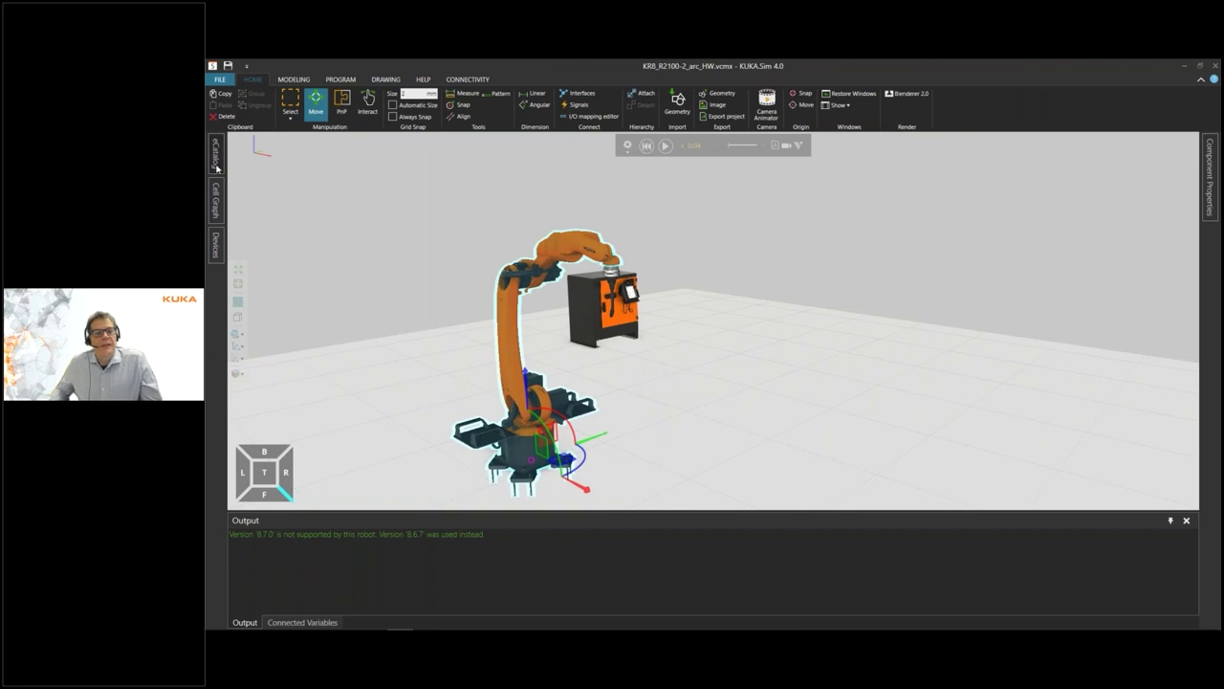
Add the DKP_400_V1 positioner from the KUKA Positioner DKP collection, placing it on the floor in front of the robot
{"action": "left_click", "coordinate": [216, 162]}
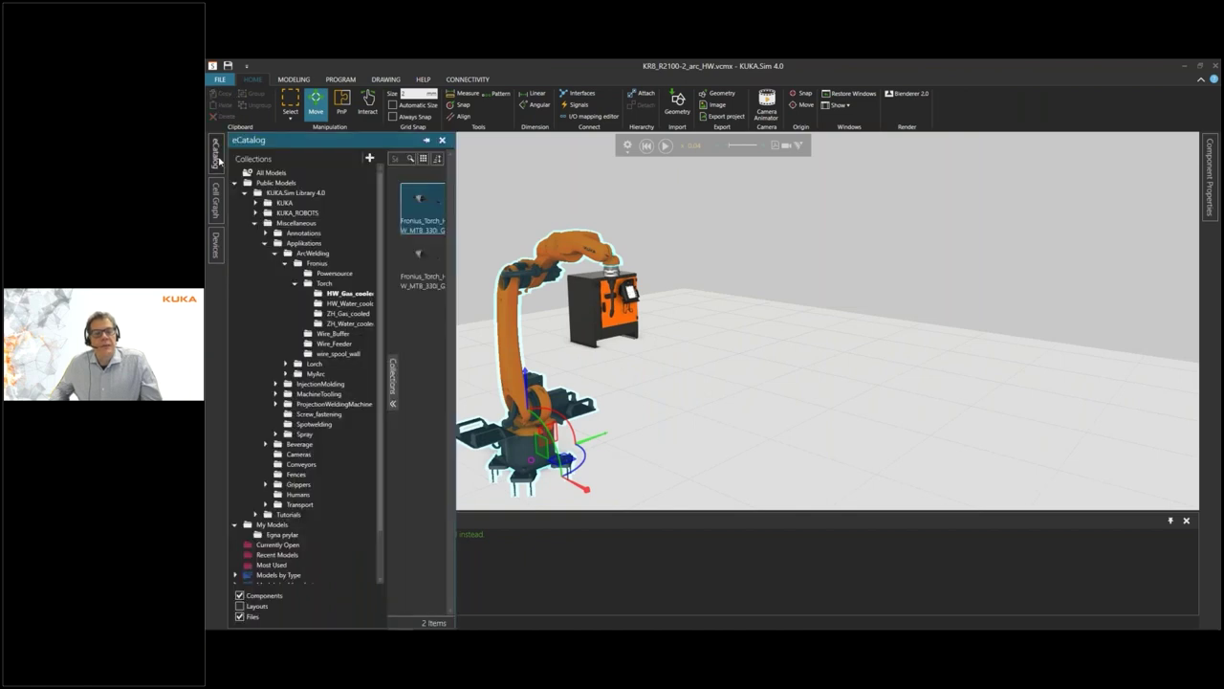
{"action": "left_click", "coordinate": [264, 244]}
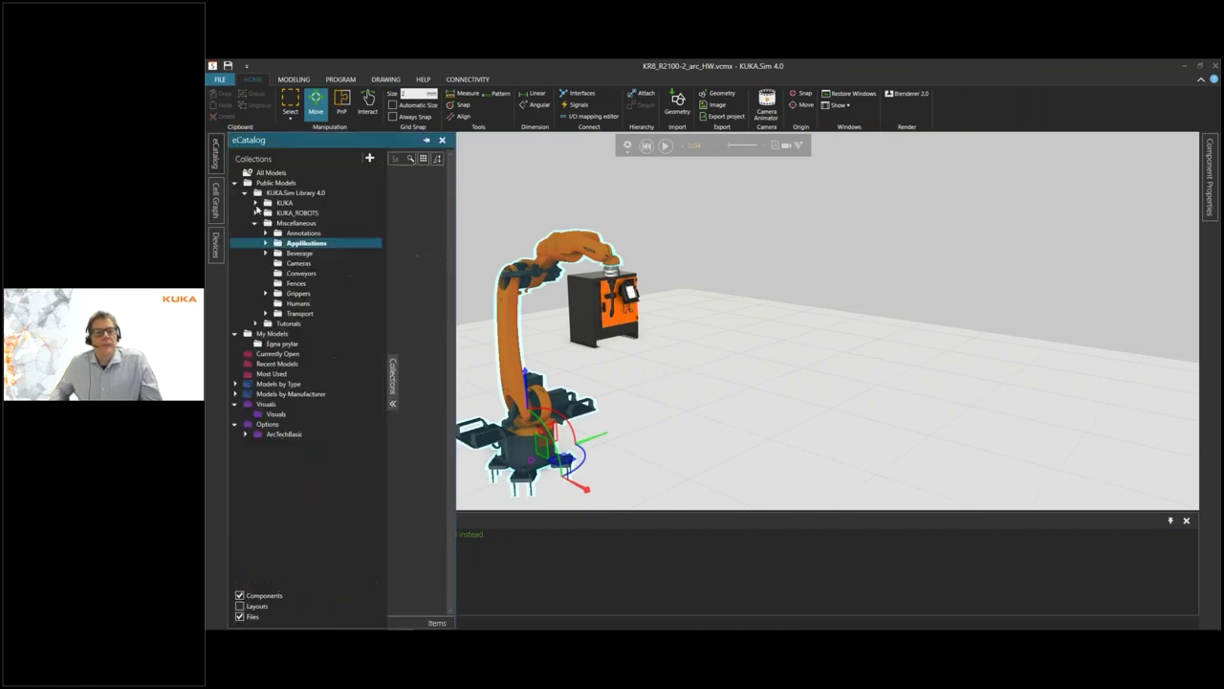
{"action": "left_click", "coordinate": [255, 203]}
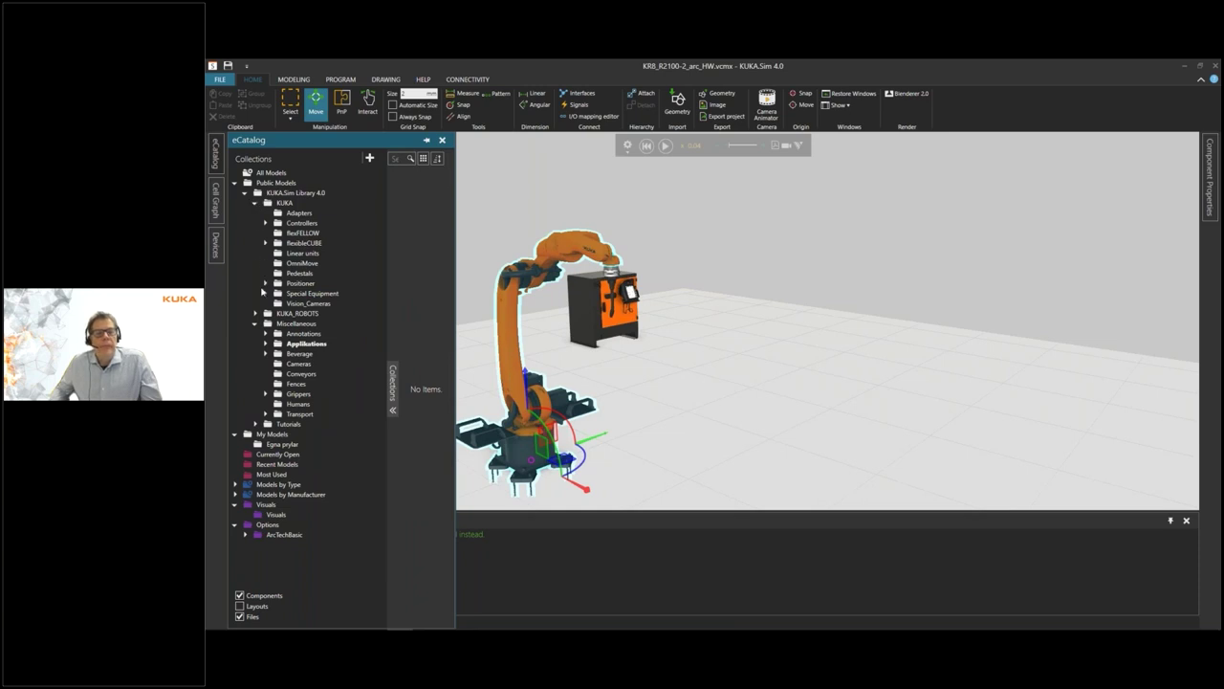
{"action": "left_click", "coordinate": [266, 284]}
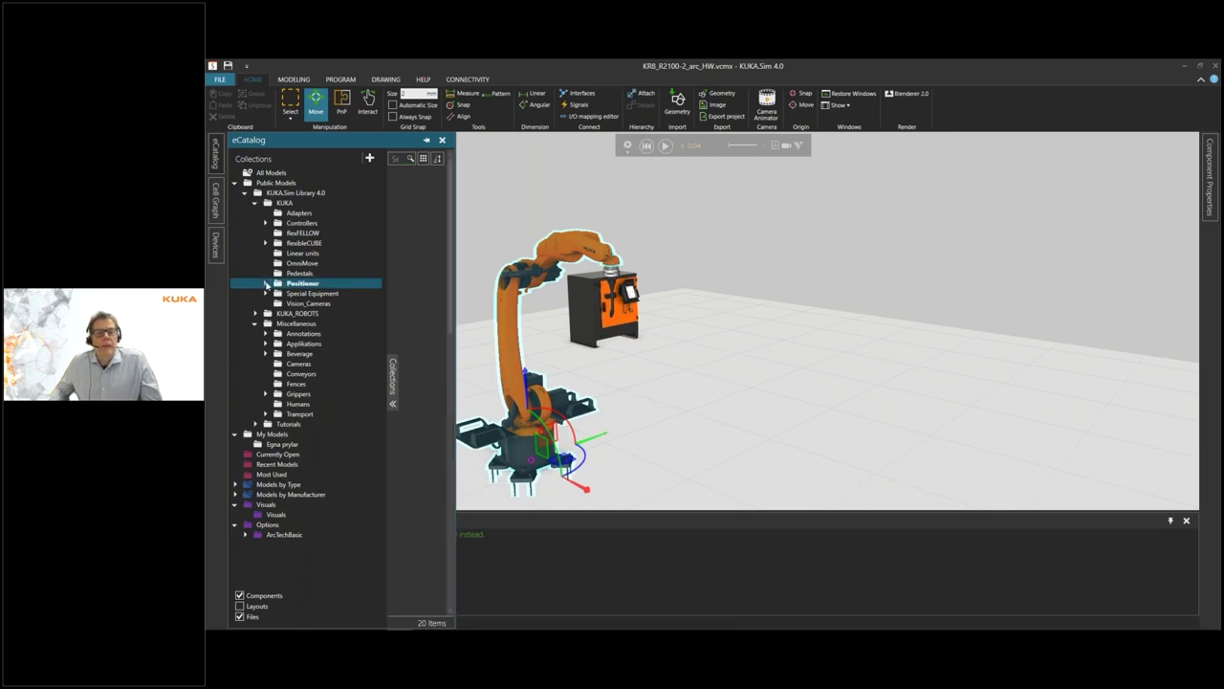
{"action": "left_click", "coordinate": [267, 284]}
{"action": "left_click", "coordinate": [302, 293]}
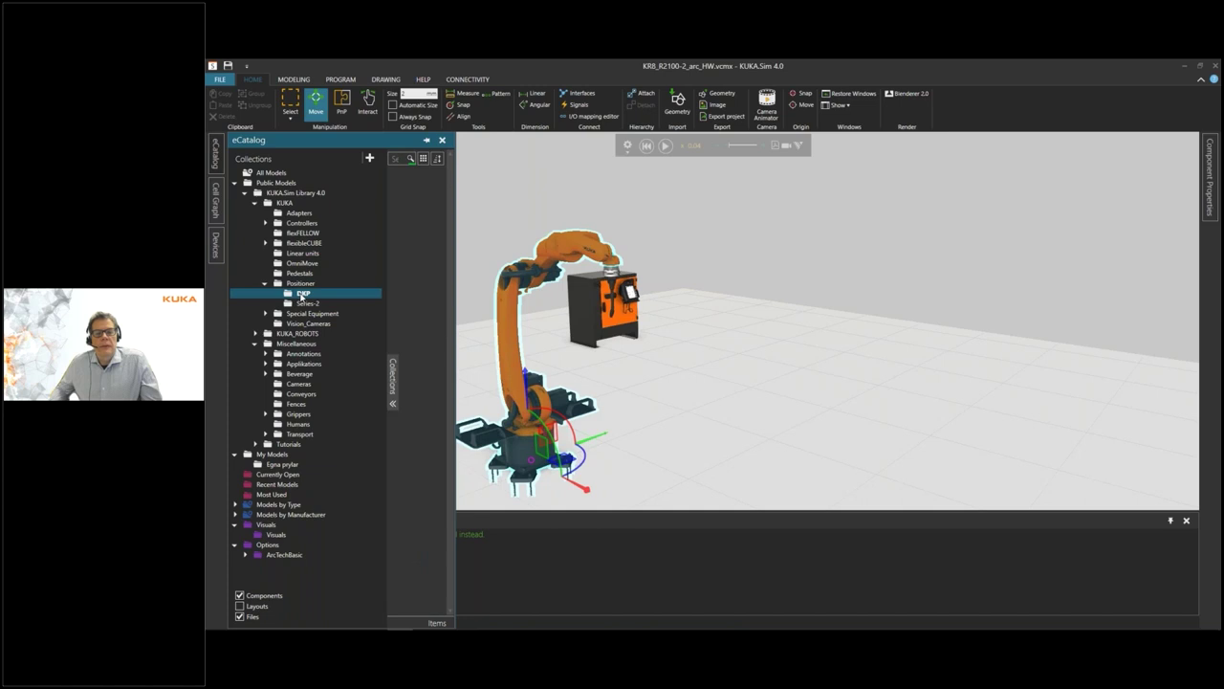
{"action": "left_click", "coordinate": [424, 205]}
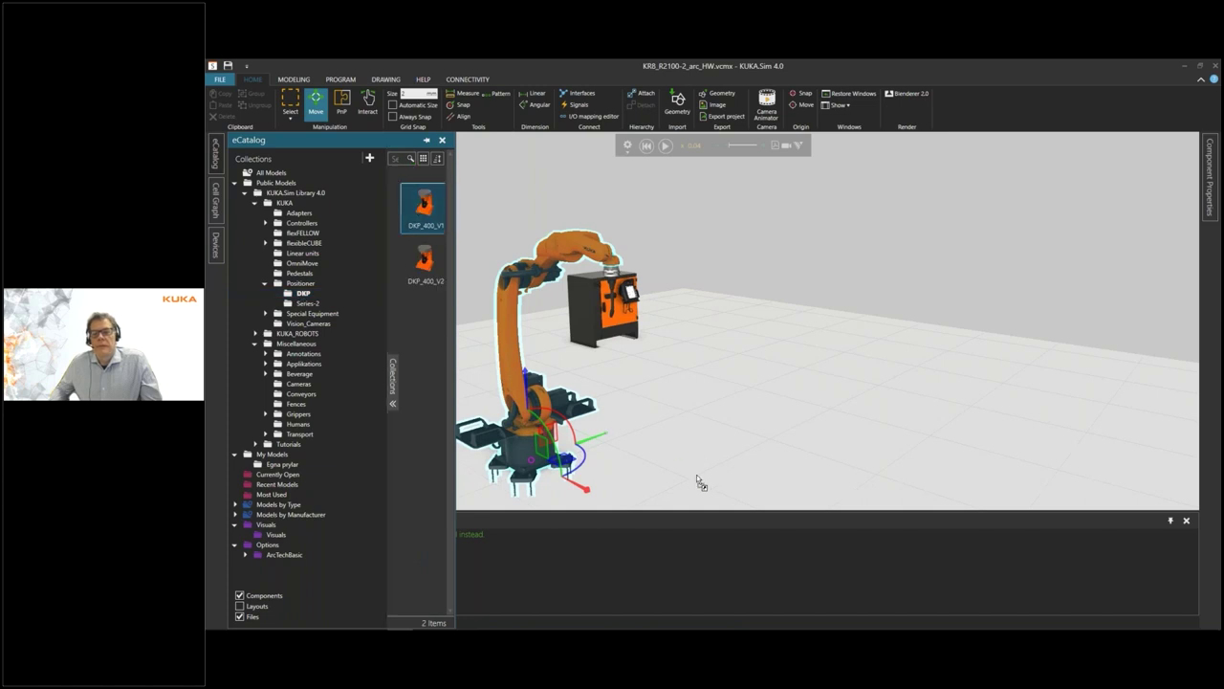
{"action": "left_click_drag", "start_coordinate": [717, 488], "coordinate": [717, 488]}
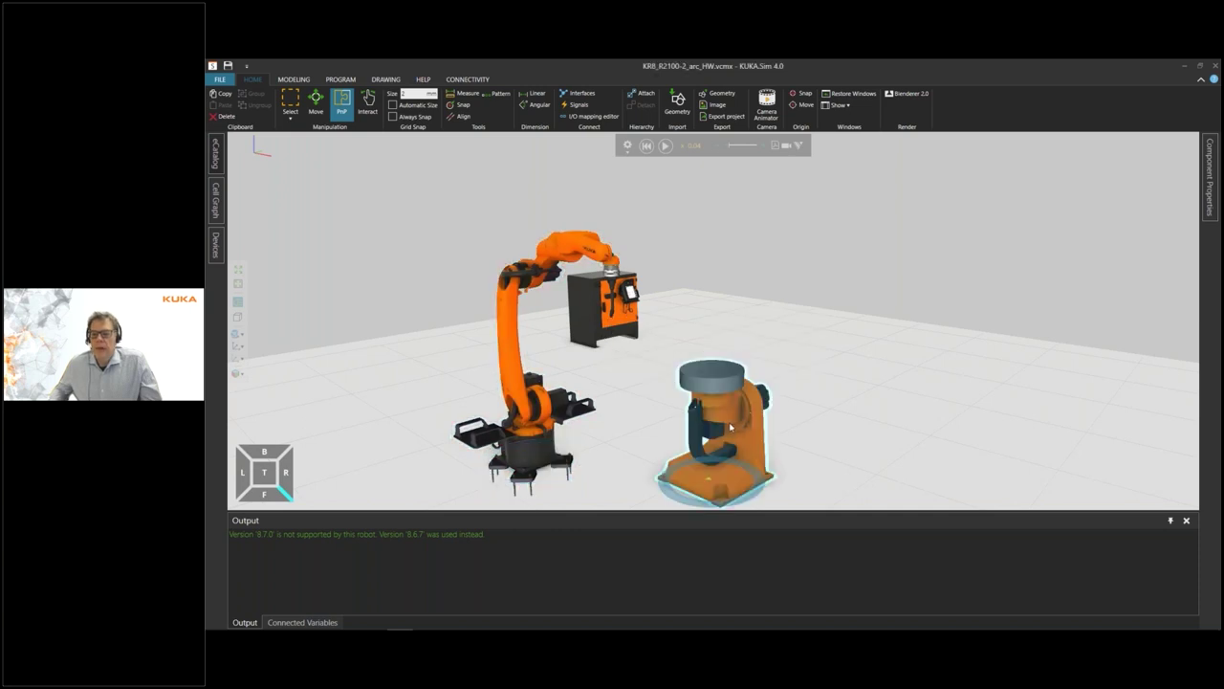
Move the DKP 400 positioner a little closer to the robot across the floor and deselect it
{"action": "left_click_drag", "start_coordinate": [733, 421], "coordinate": [701, 432]}
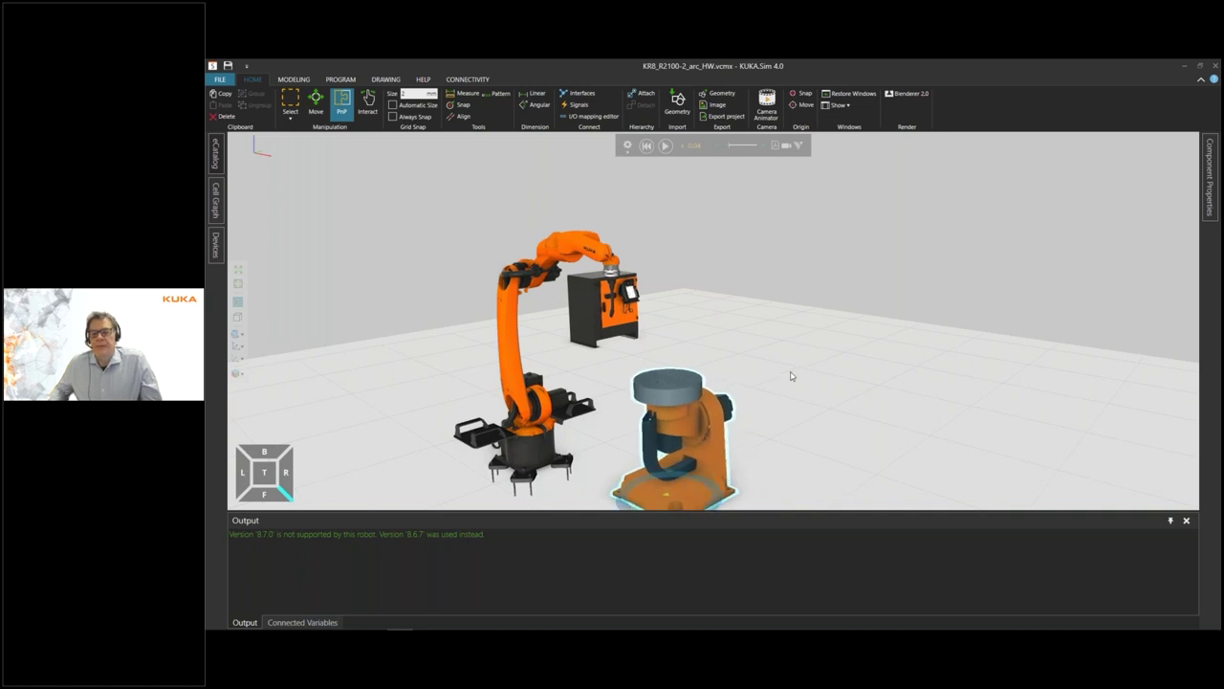
{"action": "scroll", "coordinate": [792, 376], "scroll_direction": "down", "scroll_amount": 3}
{"action": "left_click", "coordinate": [791, 376]}
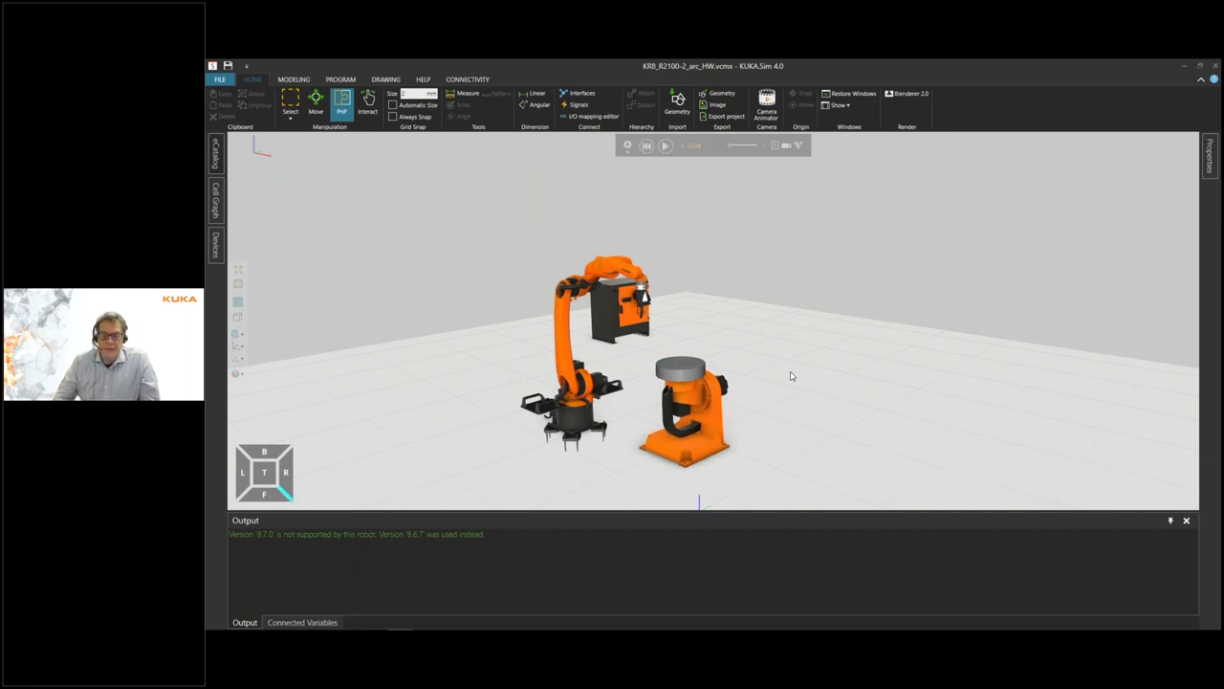
Connect the DKP 400_V1 positioner's RobotInterface to the robot's Connect Workpiece Positioner interface
{"action": "left_click", "coordinate": [710, 398]}
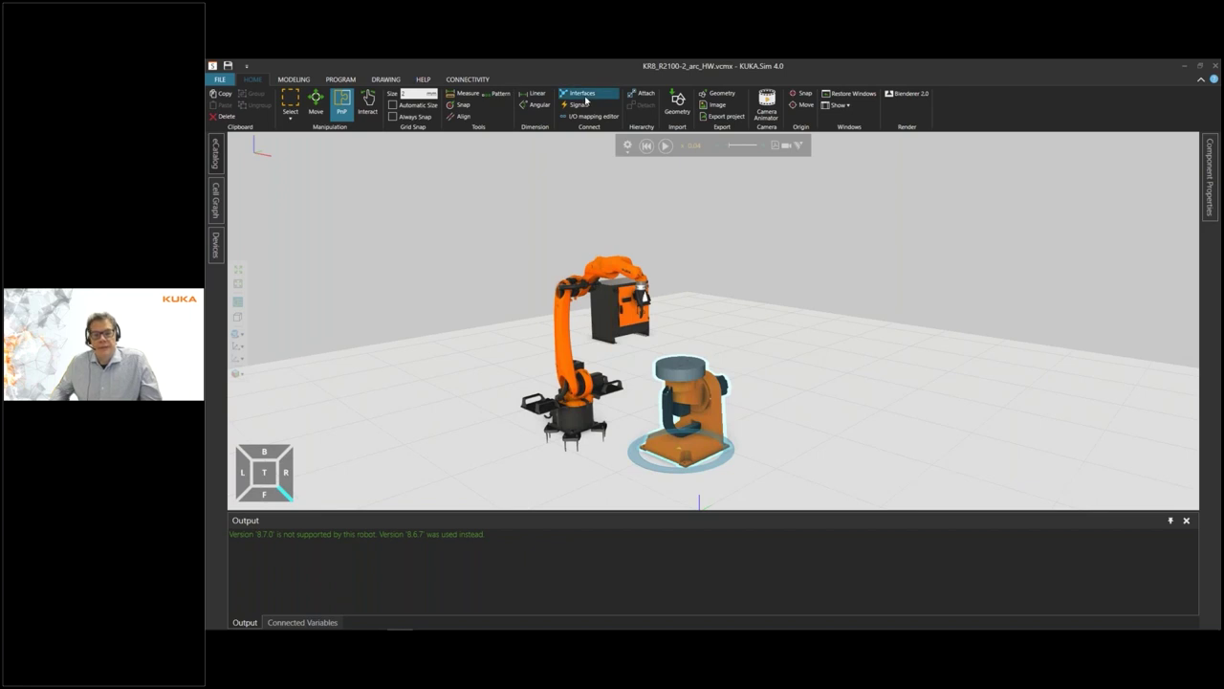
{"action": "left_click", "coordinate": [585, 98]}
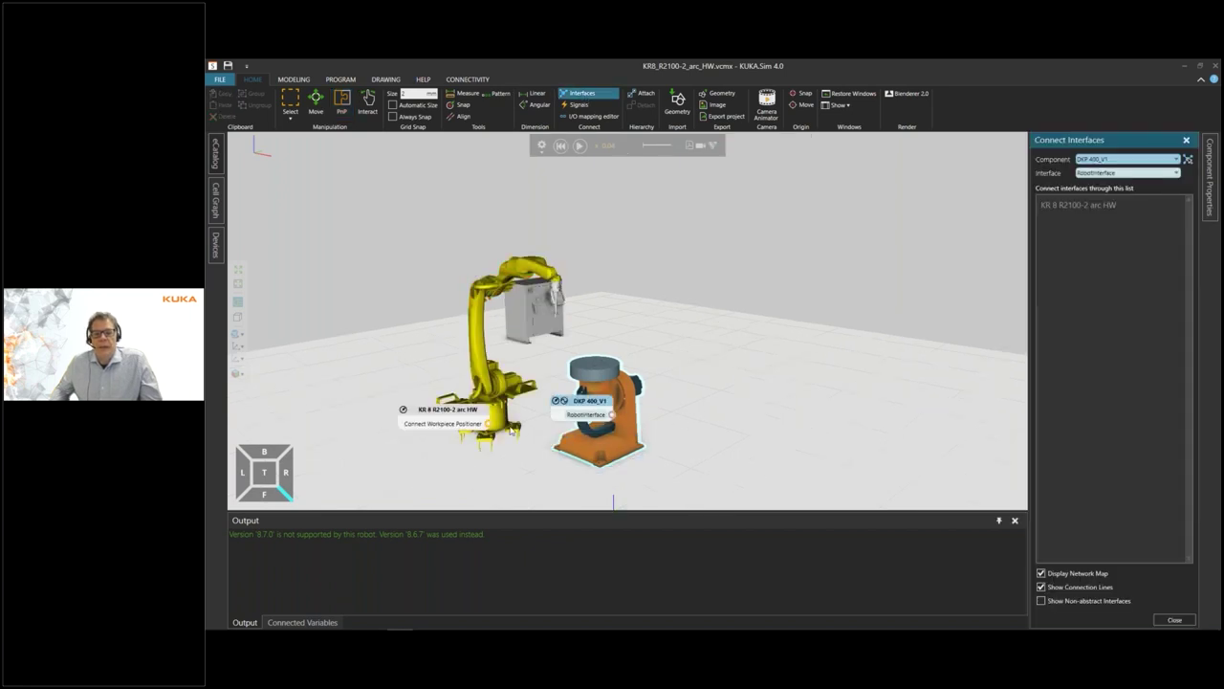
{"action": "left_click_drag", "start_coordinate": [612, 417], "coordinate": [489, 428]}
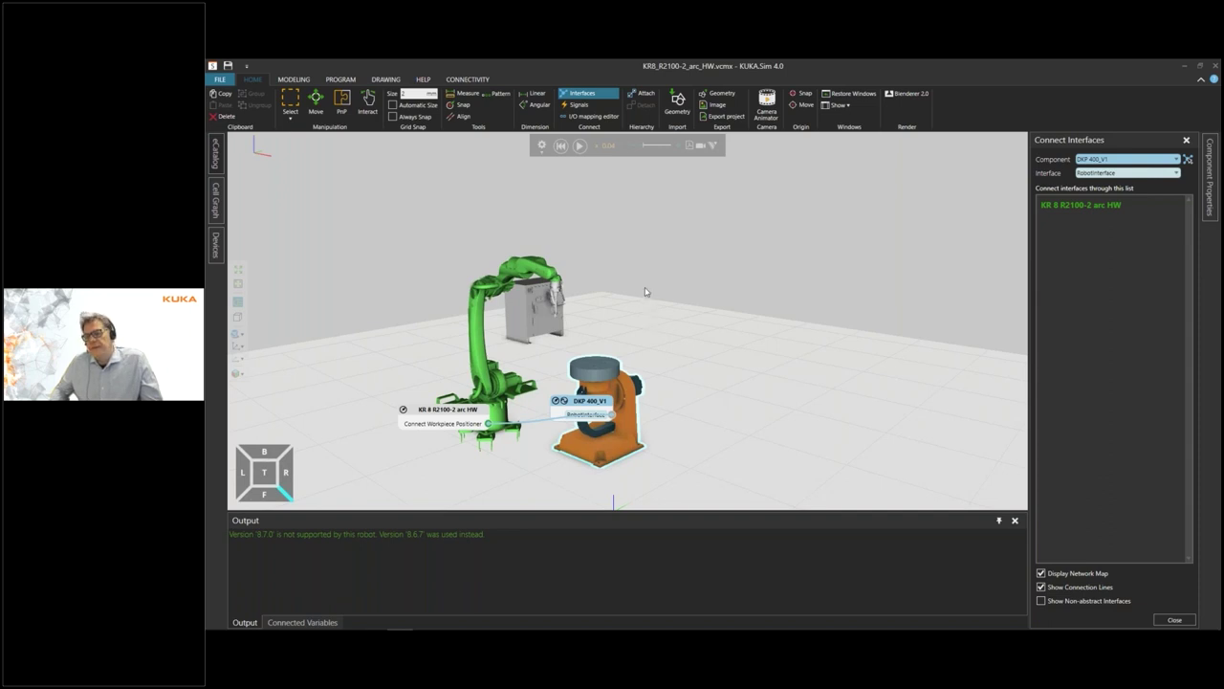
Examine the jog joints of the DKP 400 positioner and of the robot it is connected to
{"action": "left_click", "coordinate": [340, 81]}
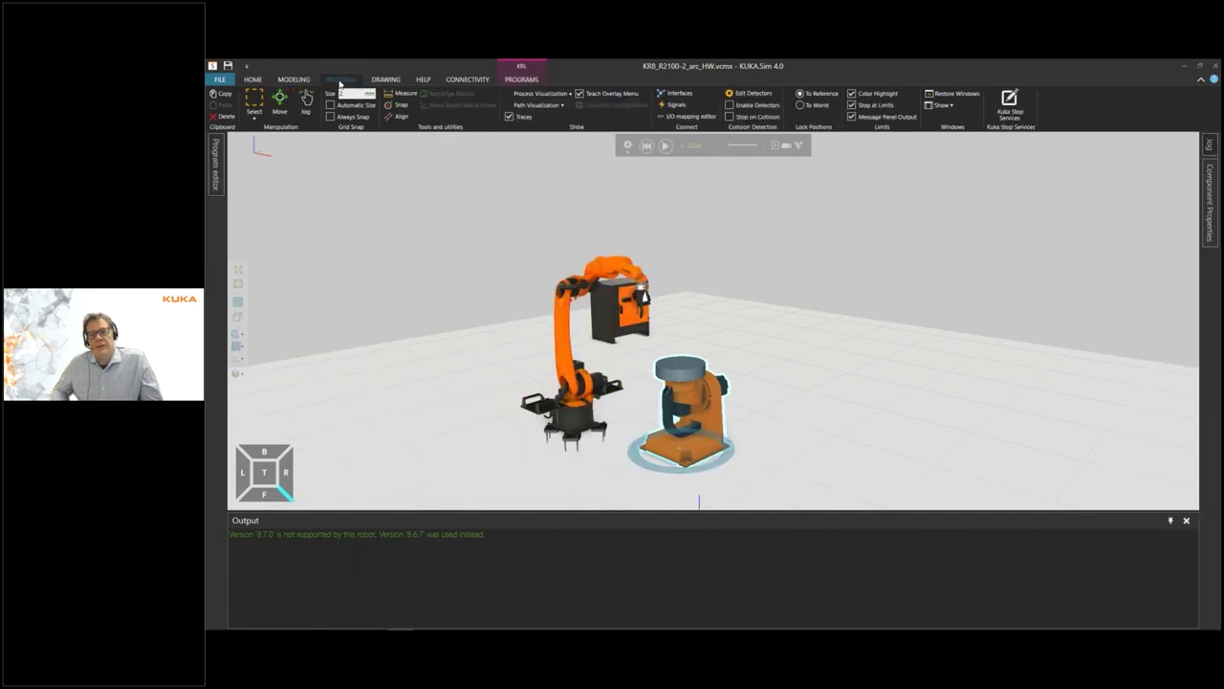
{"action": "left_click", "coordinate": [1211, 145]}
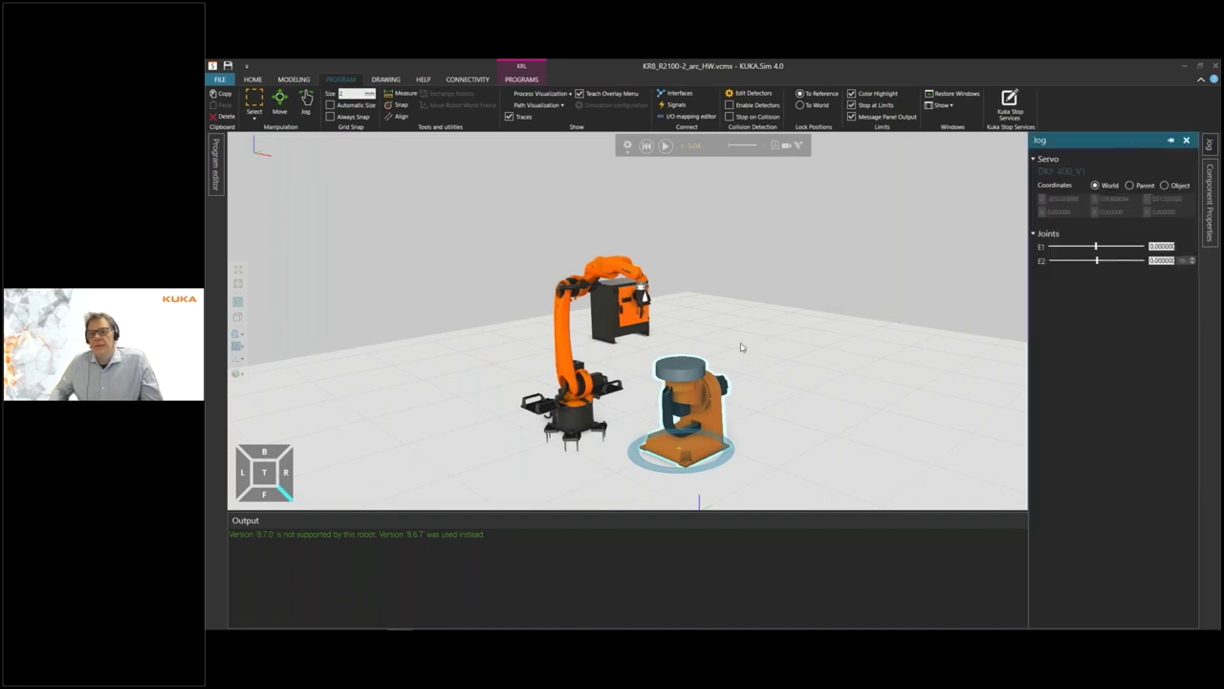
{"action": "left_click", "coordinate": [562, 354]}
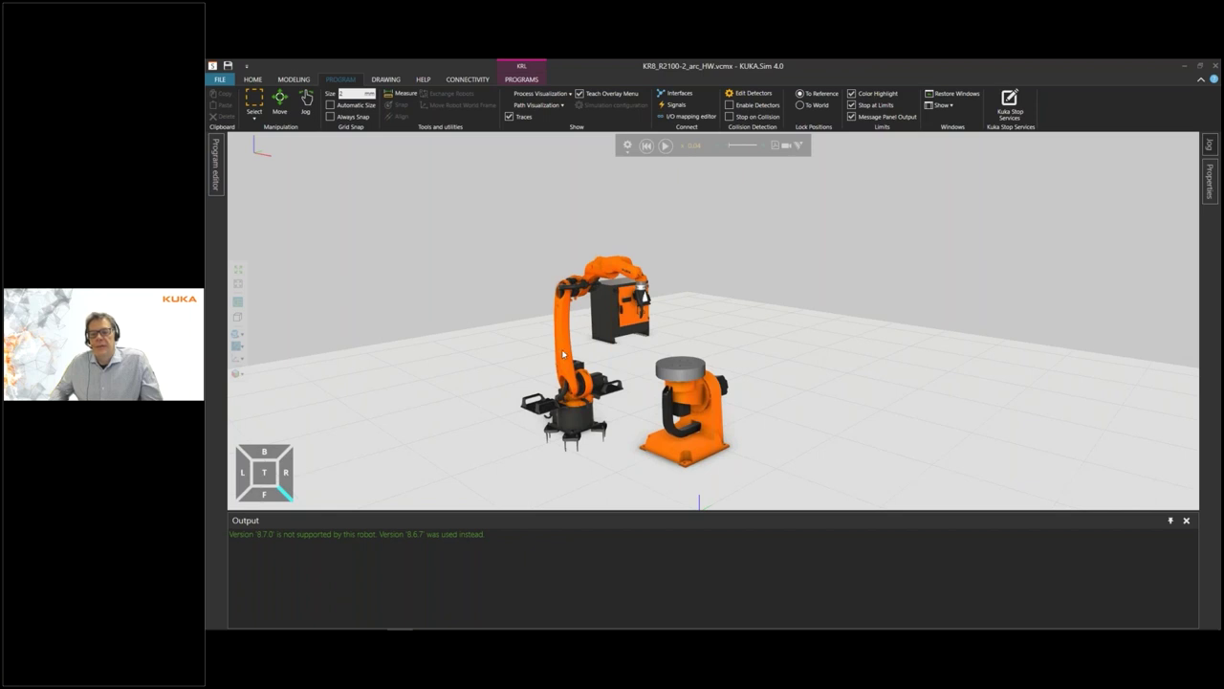
{"action": "left_click", "coordinate": [562, 354]}
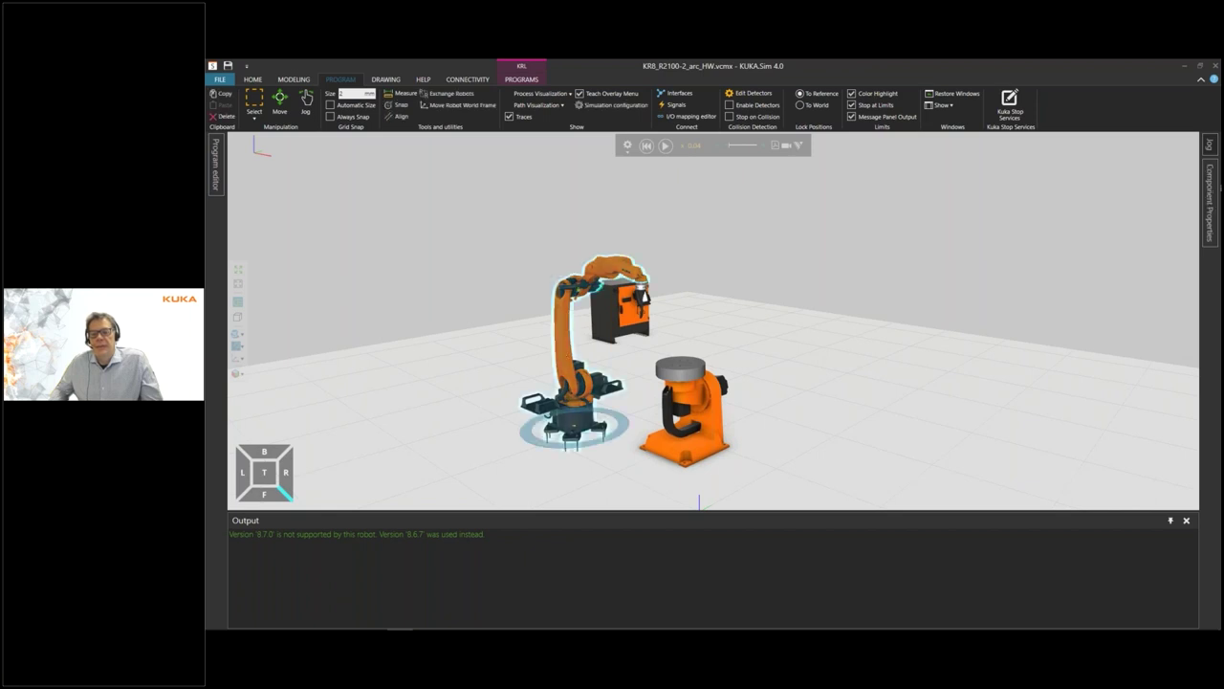
{"action": "left_click", "coordinate": [1211, 145]}
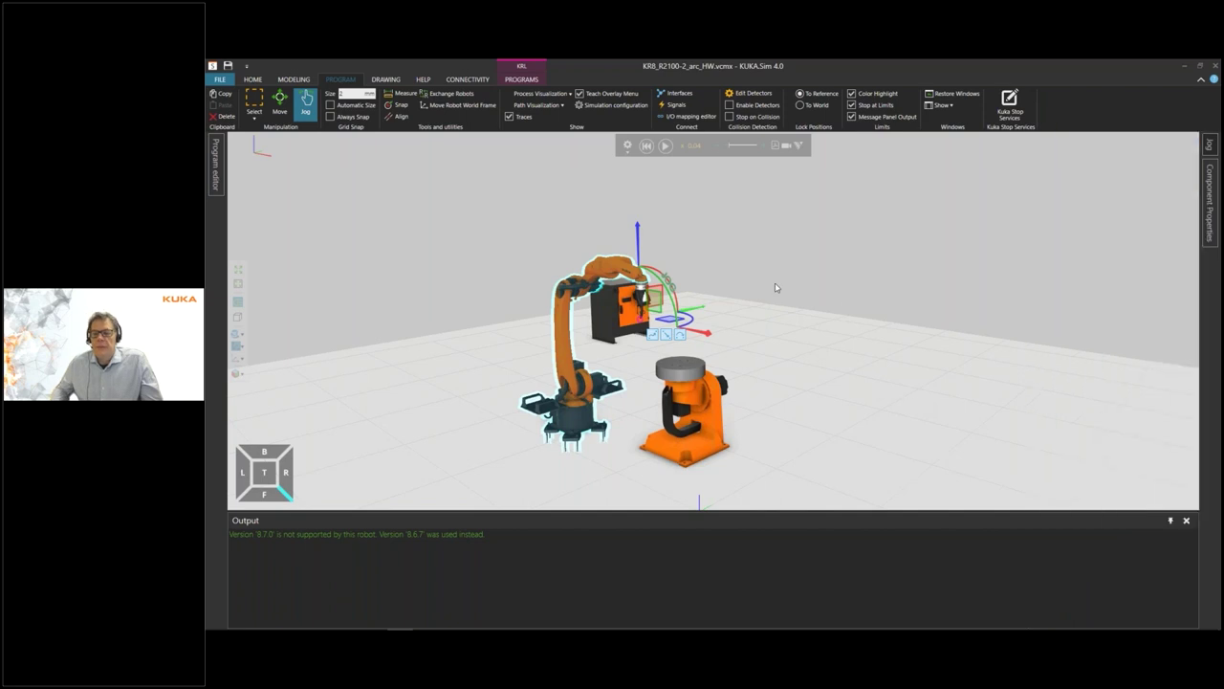
{"action": "left_click", "coordinate": [430, 298]}
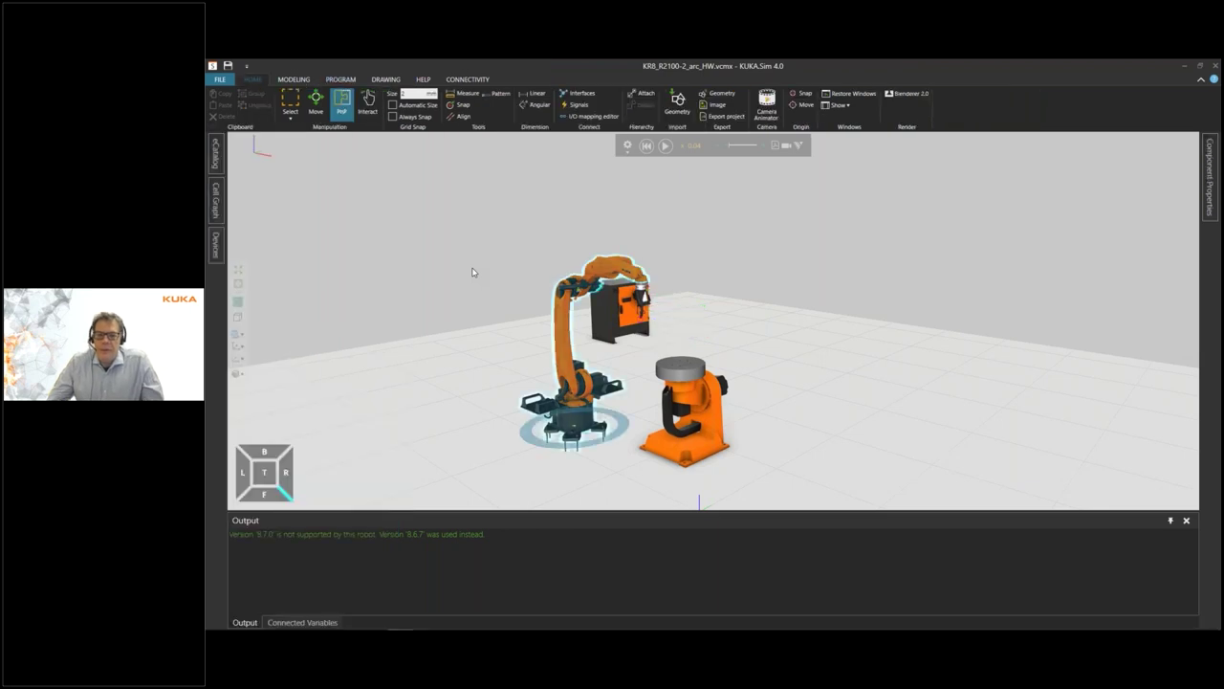
Look through the welding power sources in the eCatalog's Options collection
{"action": "left_click", "coordinate": [216, 155]}
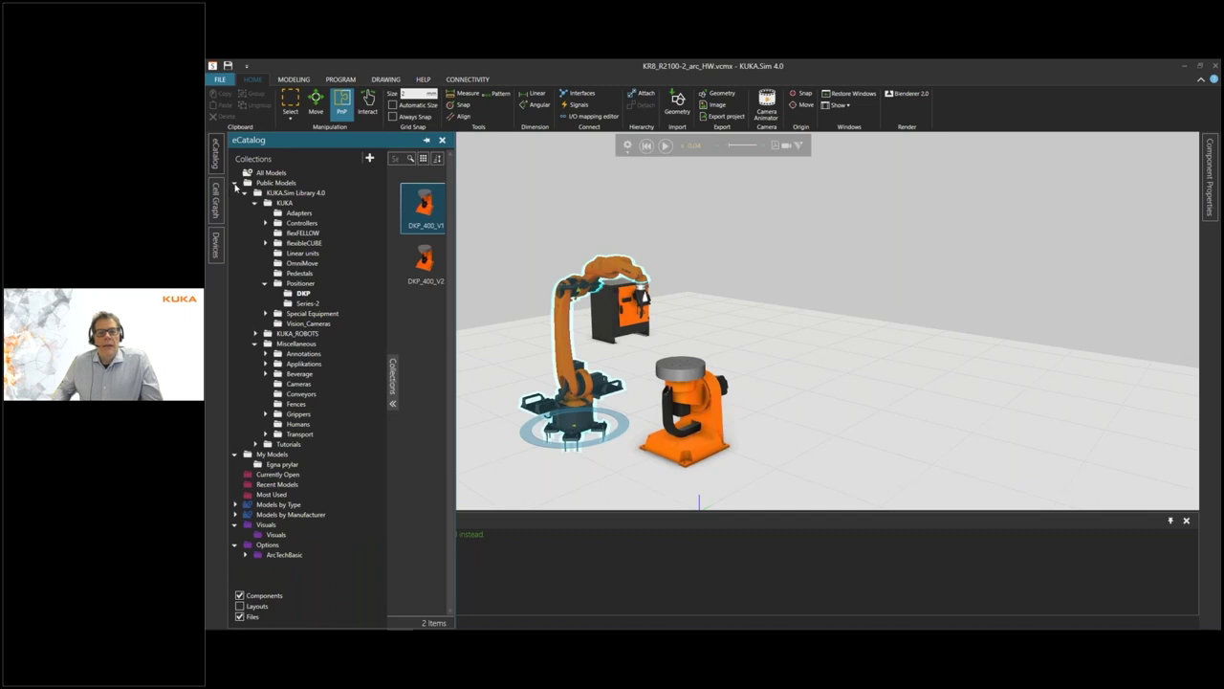
{"action": "left_click", "coordinate": [235, 183]}
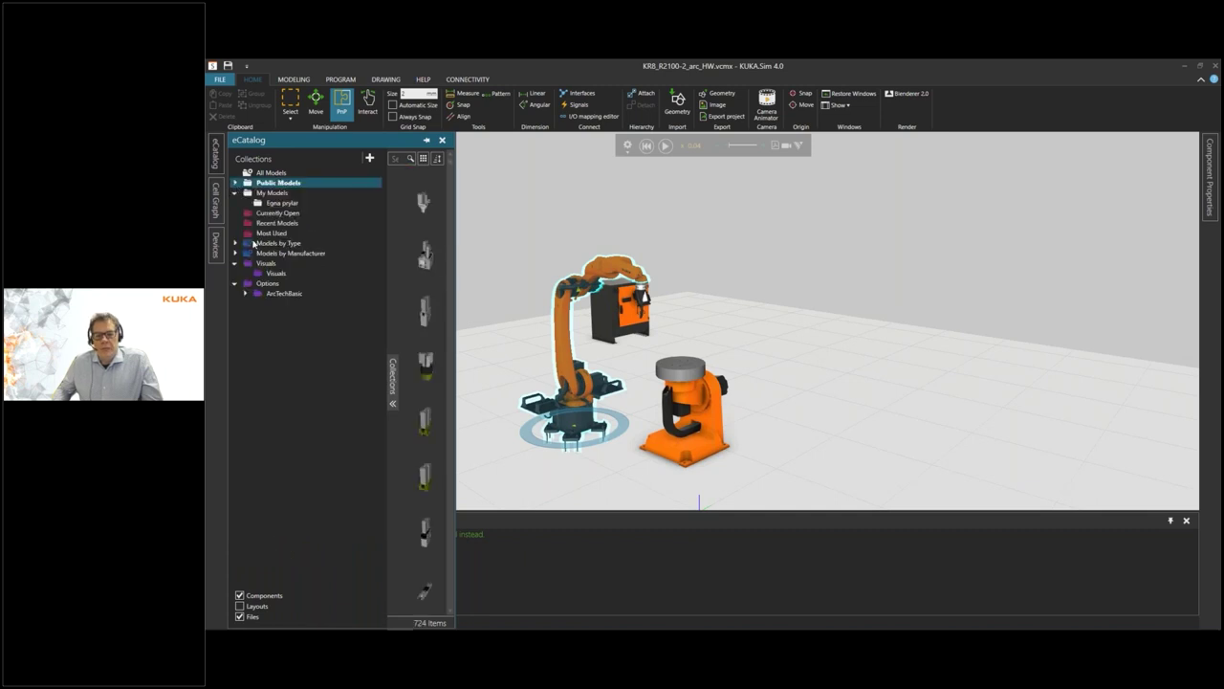
{"action": "left_click", "coordinate": [267, 283]}
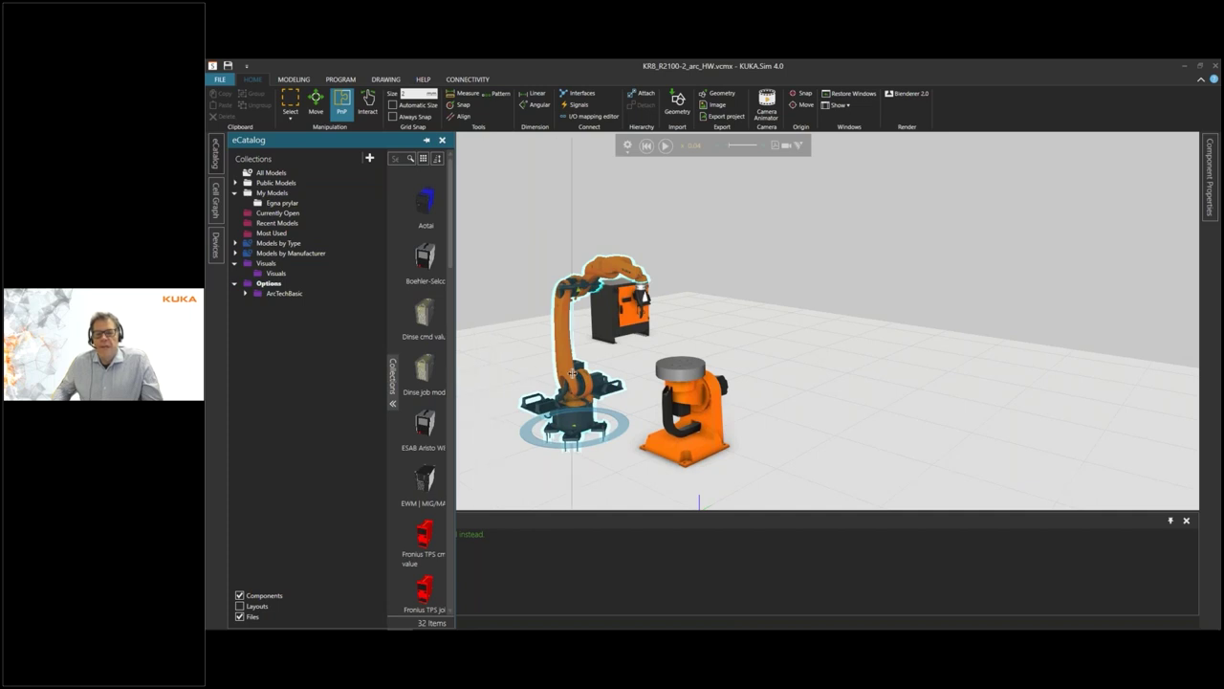
{"action": "left_click_drag", "start_coordinate": [572, 373], "coordinate": [572, 373]}
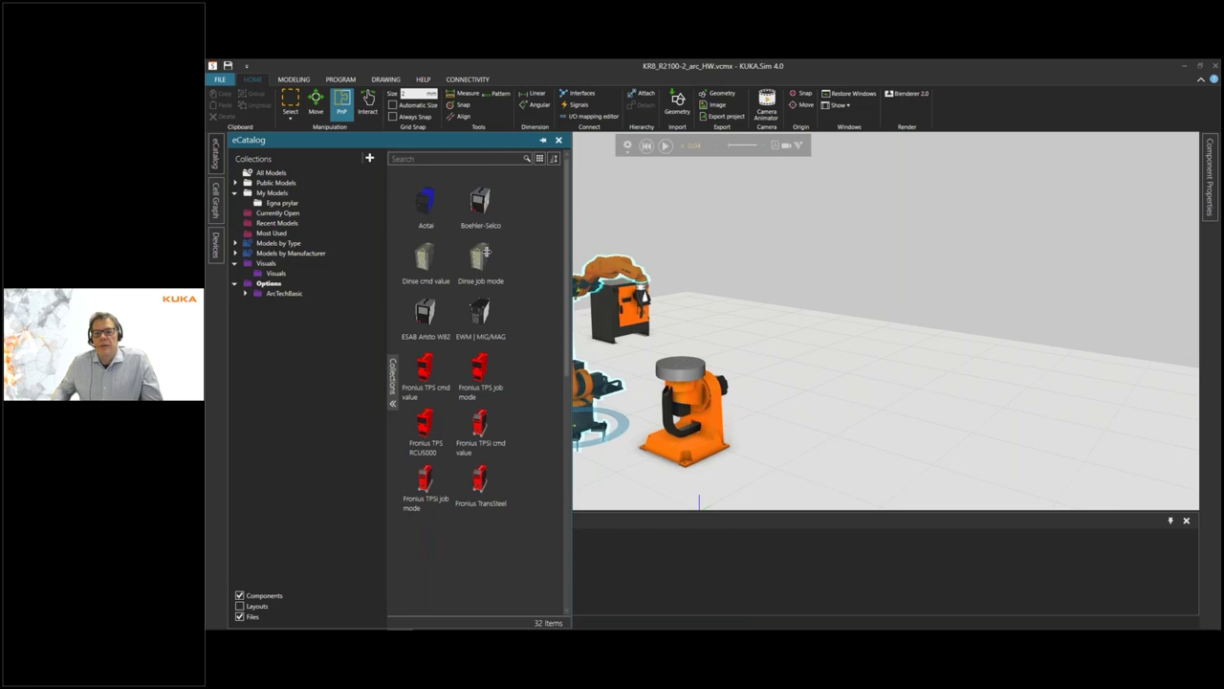
{"action": "left_click_drag", "start_coordinate": [568, 273], "coordinate": [568, 394]}
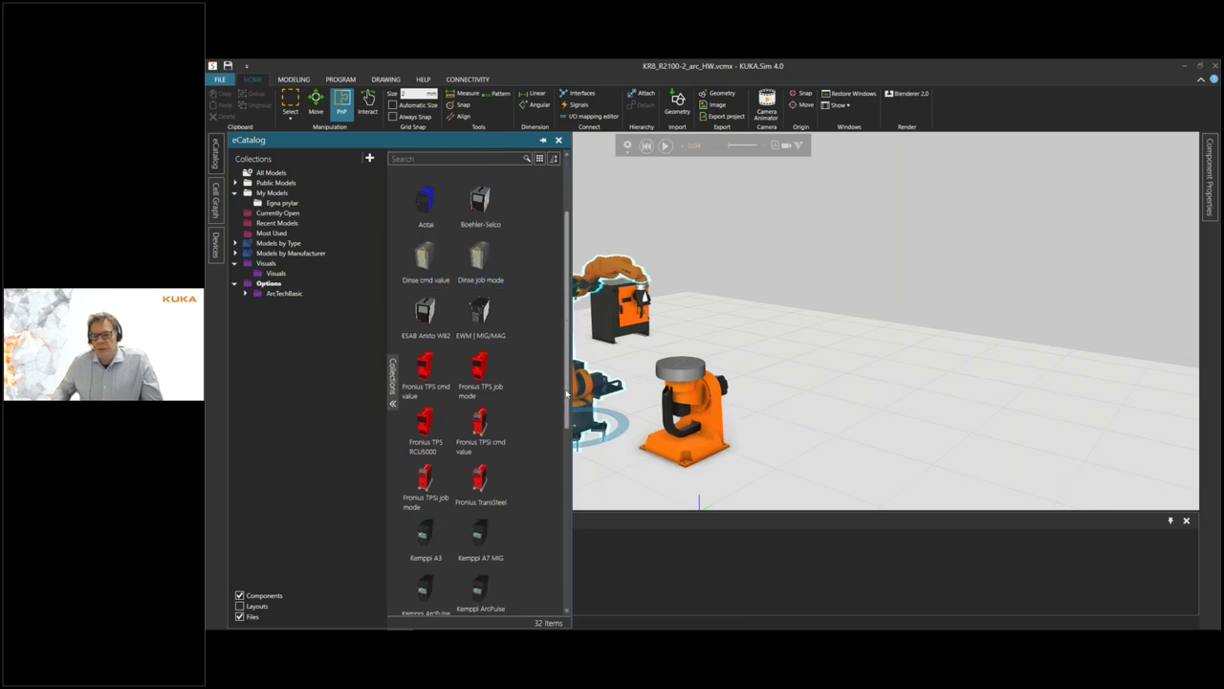
{"action": "left_click", "coordinate": [569, 584]}
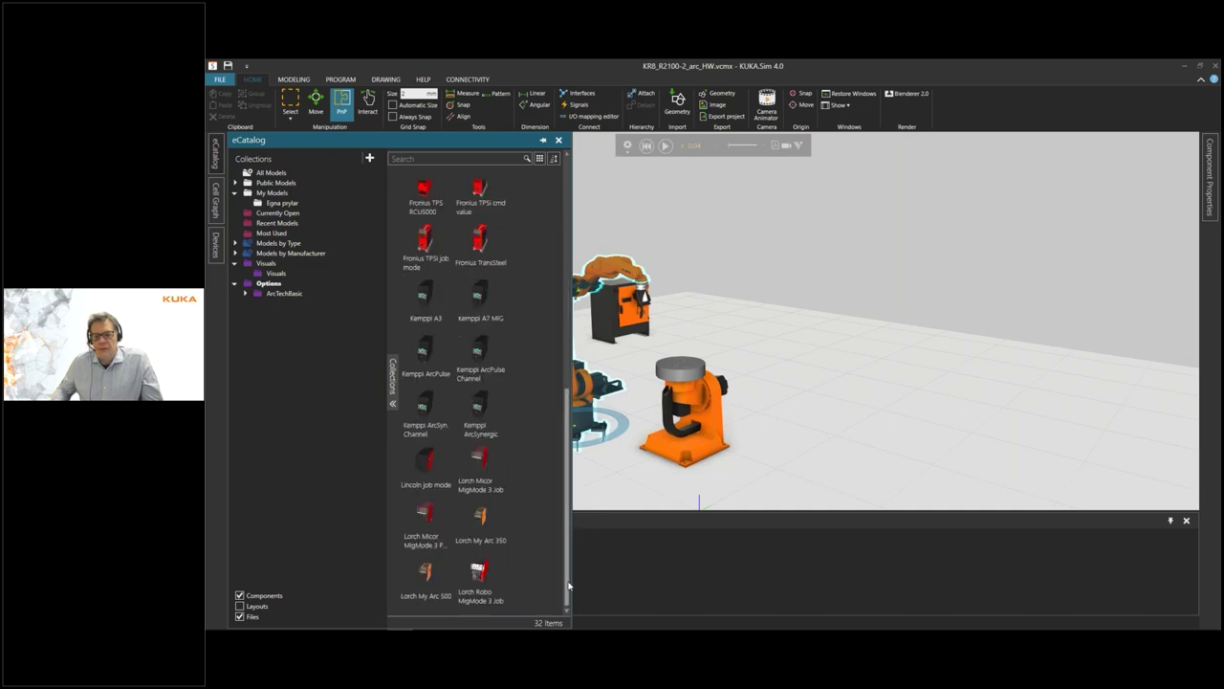
{"action": "scroll", "coordinate": [569, 581], "scroll_direction": "down", "scroll_amount": 3}
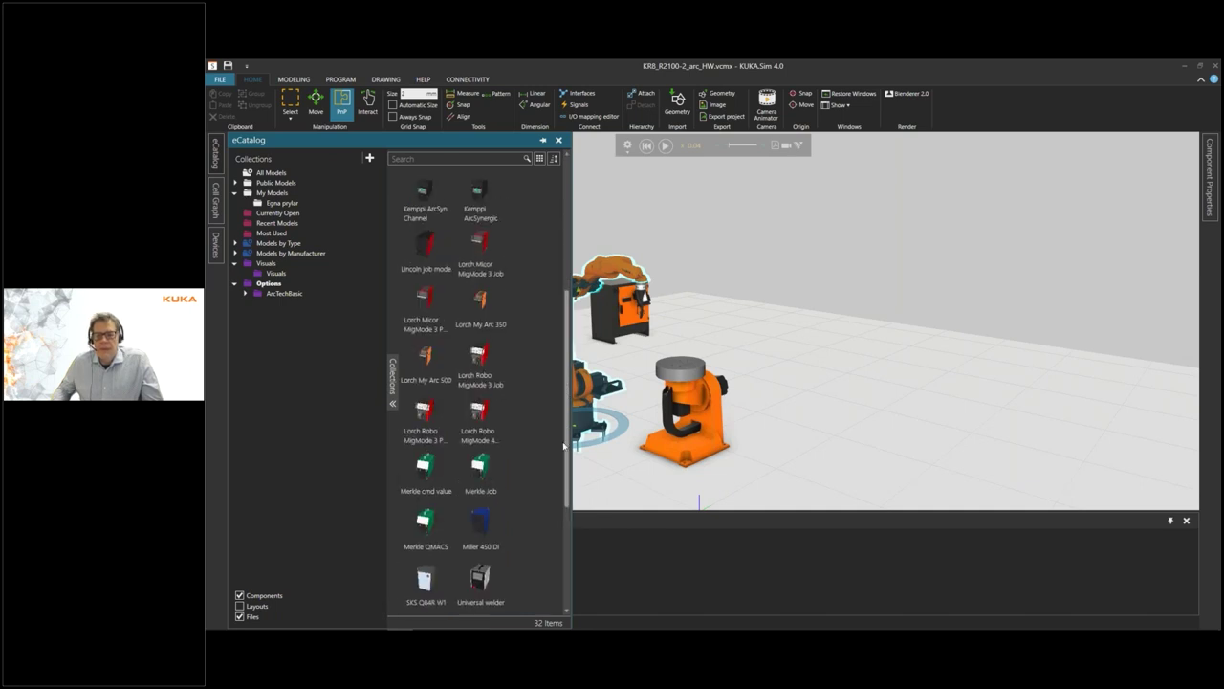
{"action": "left_click", "coordinate": [568, 361]}
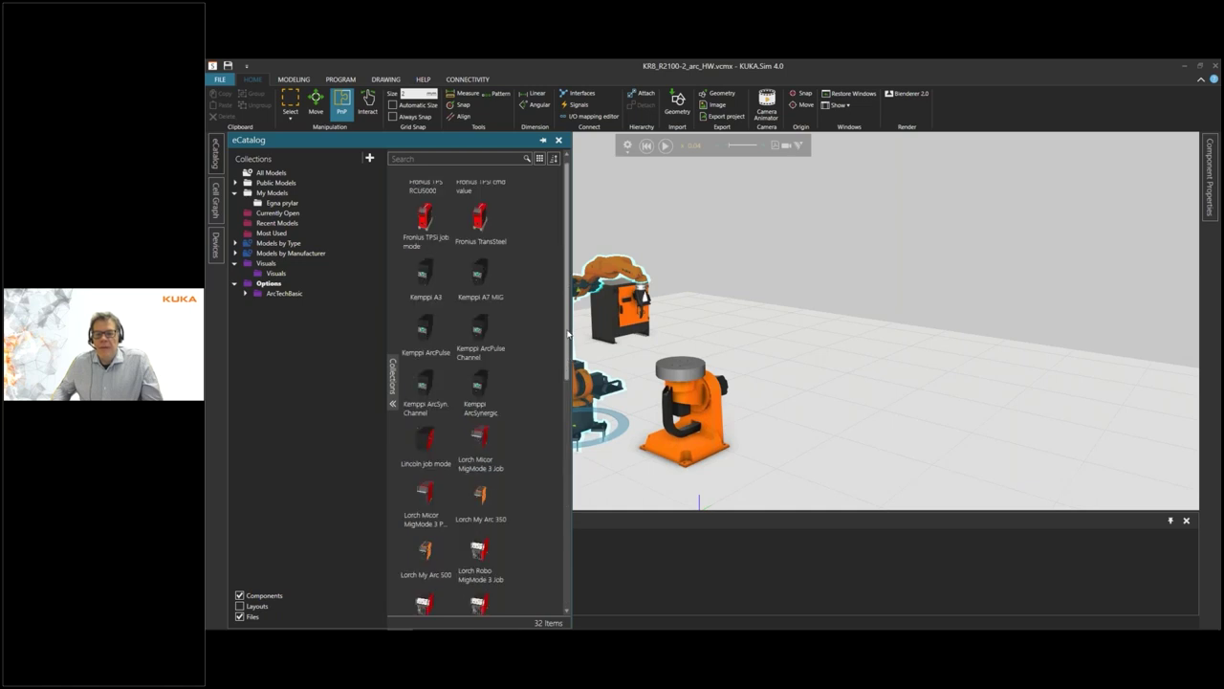
{"action": "left_click", "coordinate": [565, 320]}
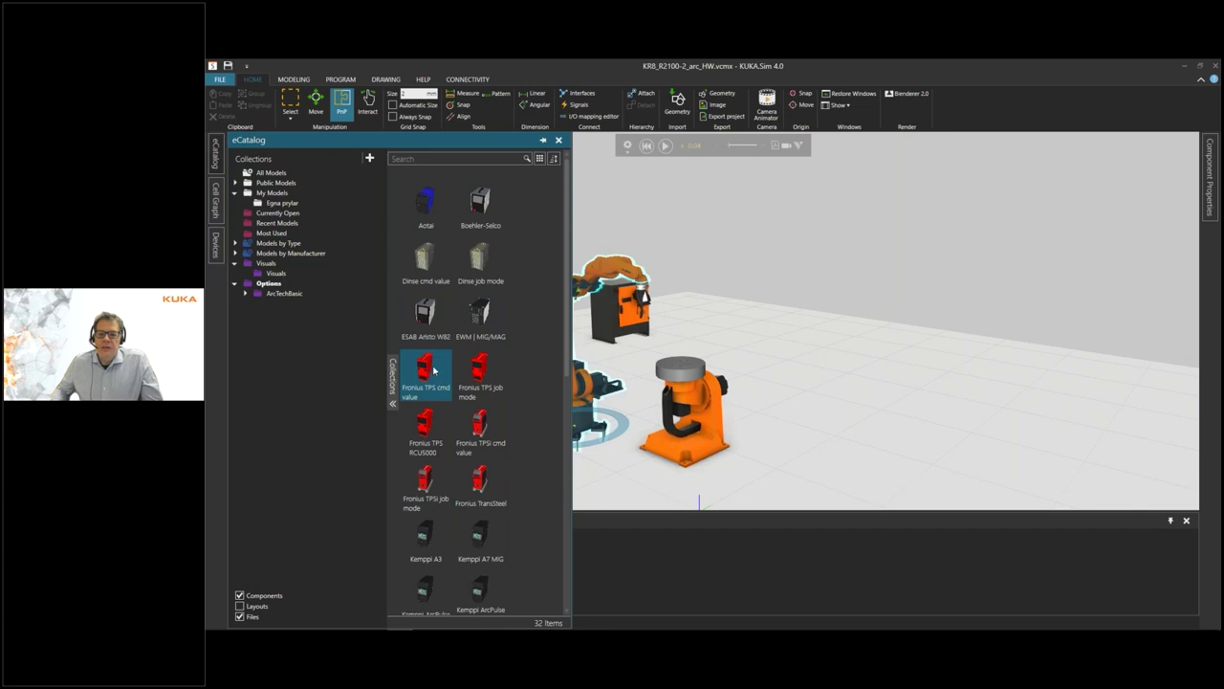
Add the Fronius TPS cmd value power source on the floor beside the robot controller and install the ArcTechBasic (V3.4.2) option
{"action": "mouse_move", "coordinate": [413, 367]}
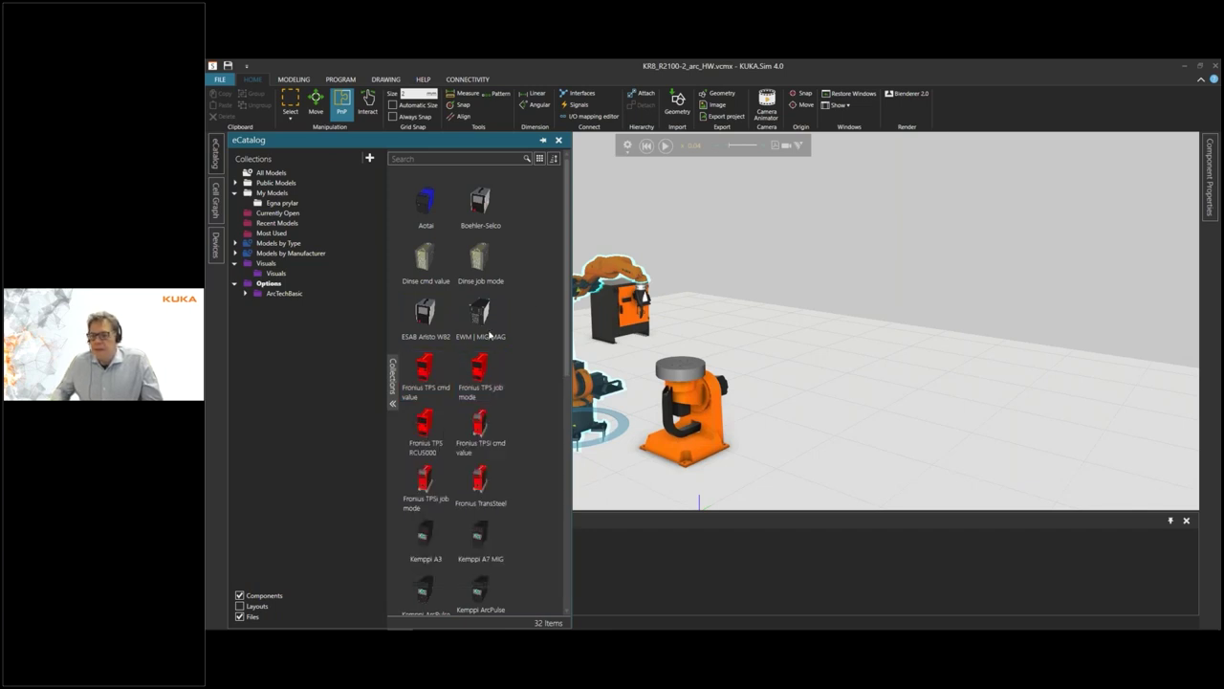
{"action": "left_click", "coordinate": [425, 378]}
{"action": "left_click_drag", "start_coordinate": [426, 378], "coordinate": [687, 331]}
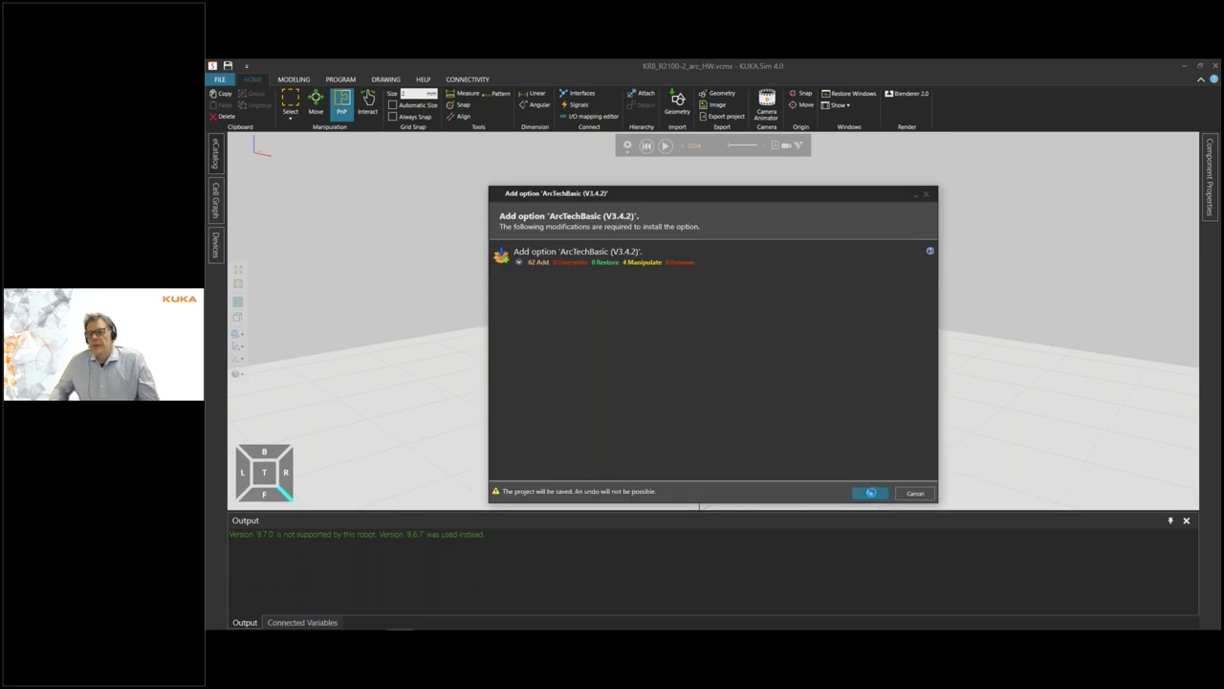
{"action": "left_click", "coordinate": [870, 493]}
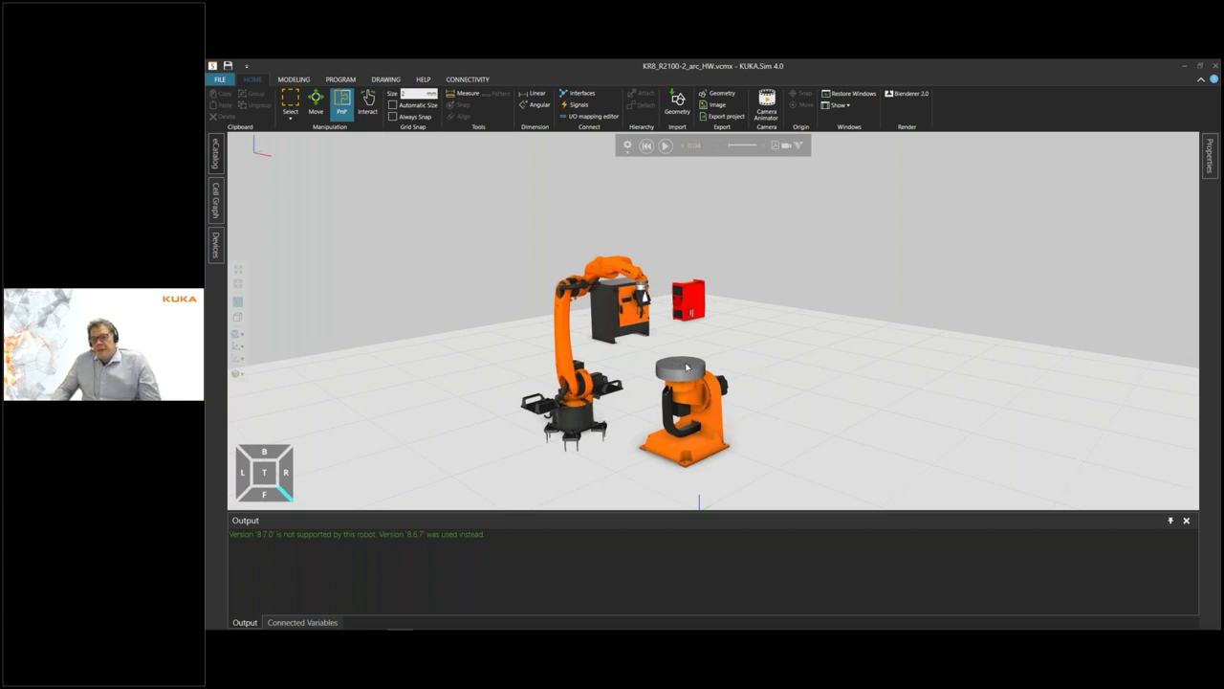
Add the parametric Block from the KUKA.Sim Library 4.0 Miscellaneous collection, placing it on the open floor beyond the positioner
{"action": "left_click", "coordinate": [217, 162]}
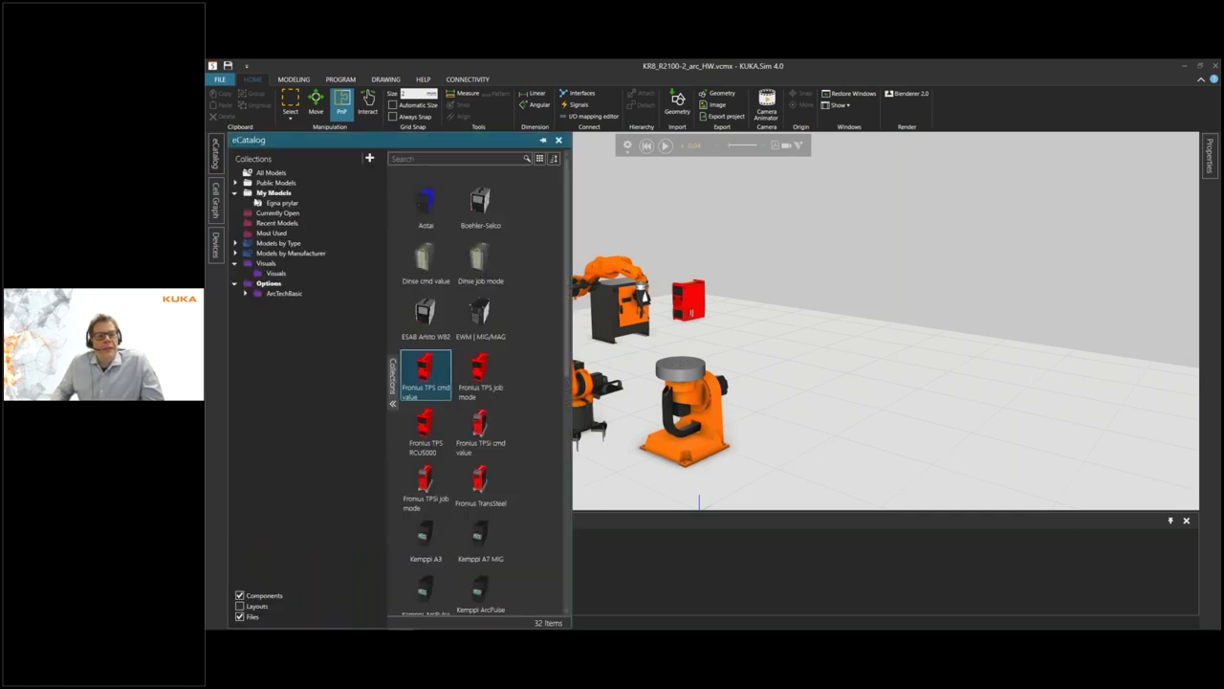
{"action": "left_click", "coordinate": [260, 204]}
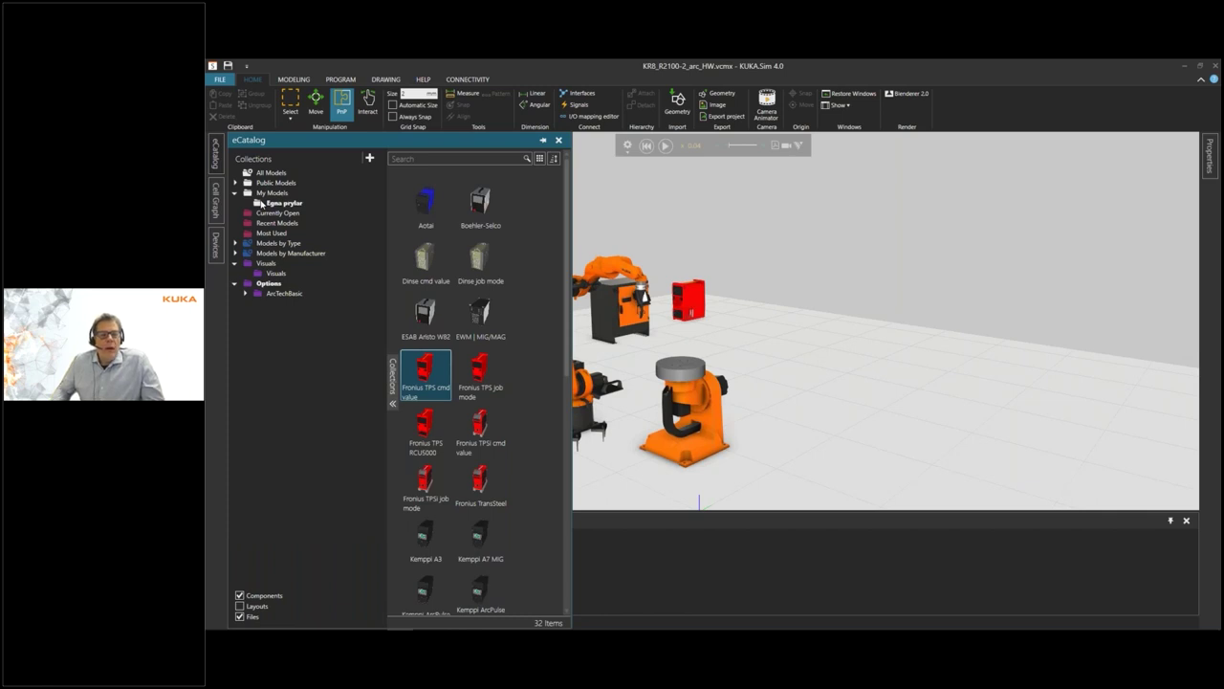
{"action": "left_click", "coordinate": [267, 195]}
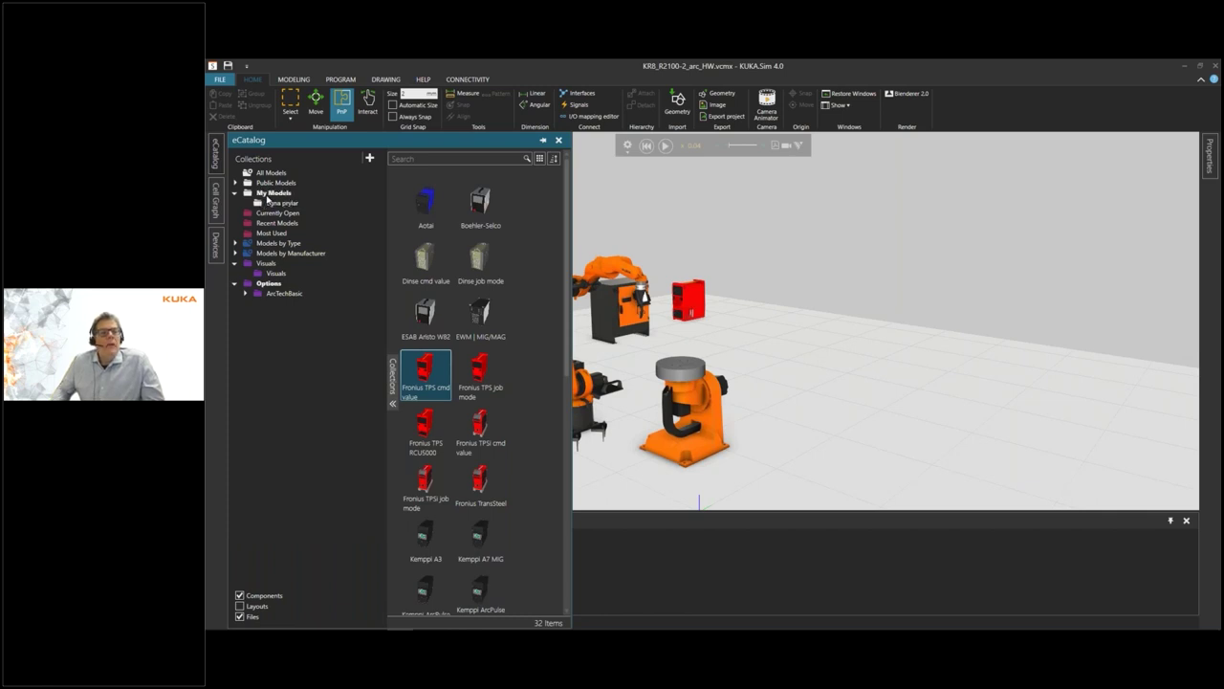
{"action": "left_click", "coordinate": [269, 202]}
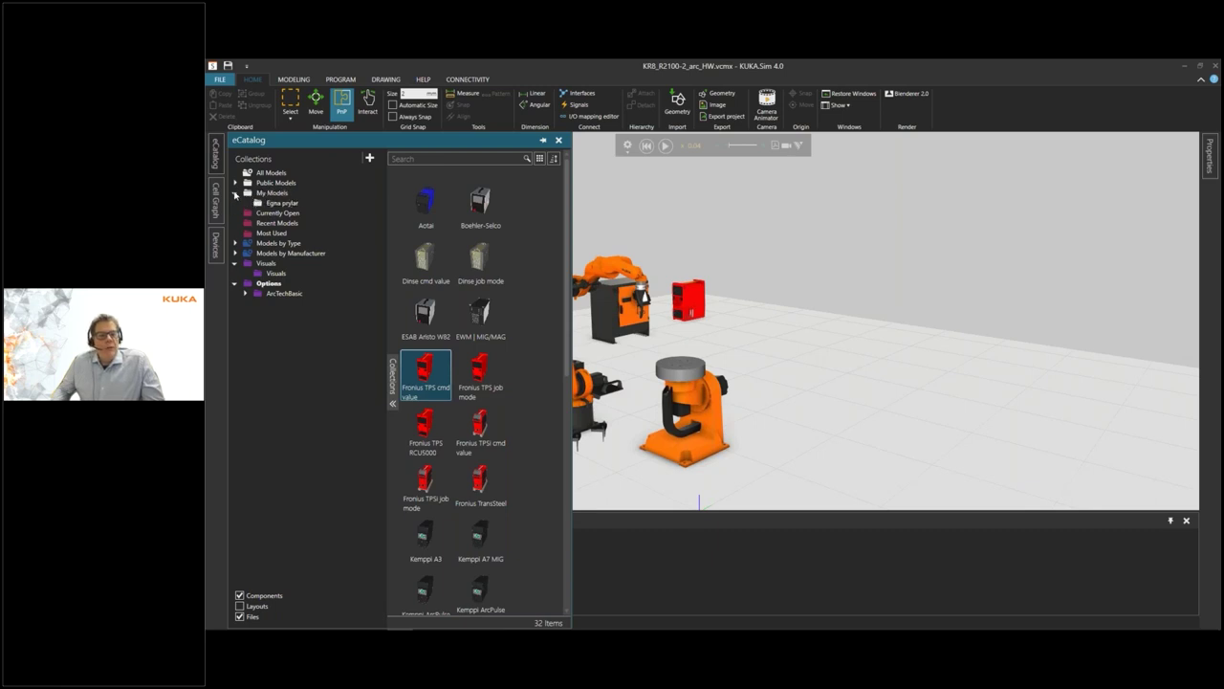
{"action": "left_click", "coordinate": [236, 183]}
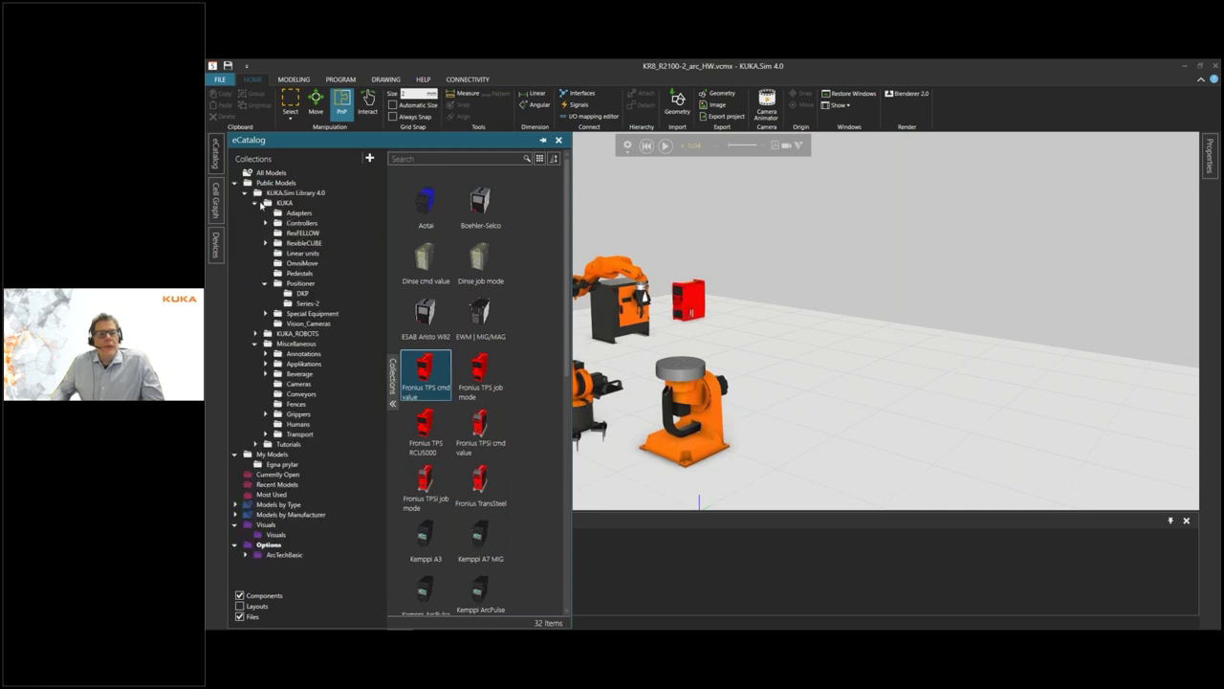
{"action": "left_click", "coordinate": [255, 203]}
{"action": "left_click", "coordinate": [245, 194]}
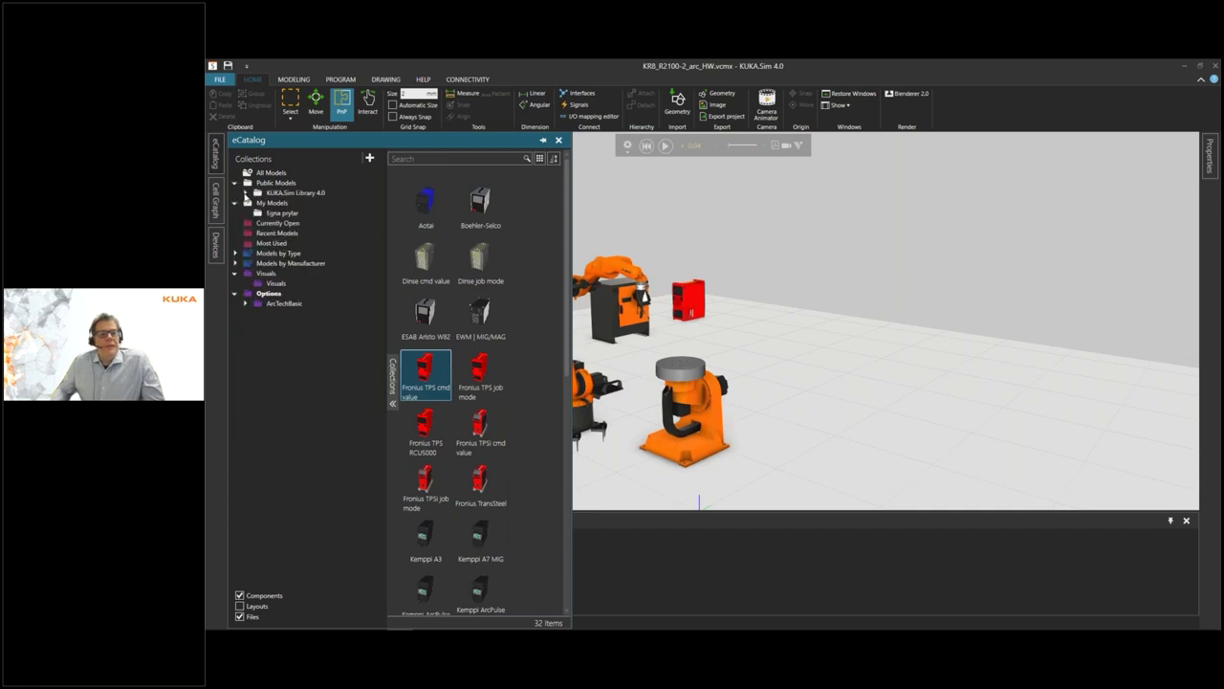
{"action": "left_click", "coordinate": [245, 193]}
{"action": "left_click", "coordinate": [293, 236]}
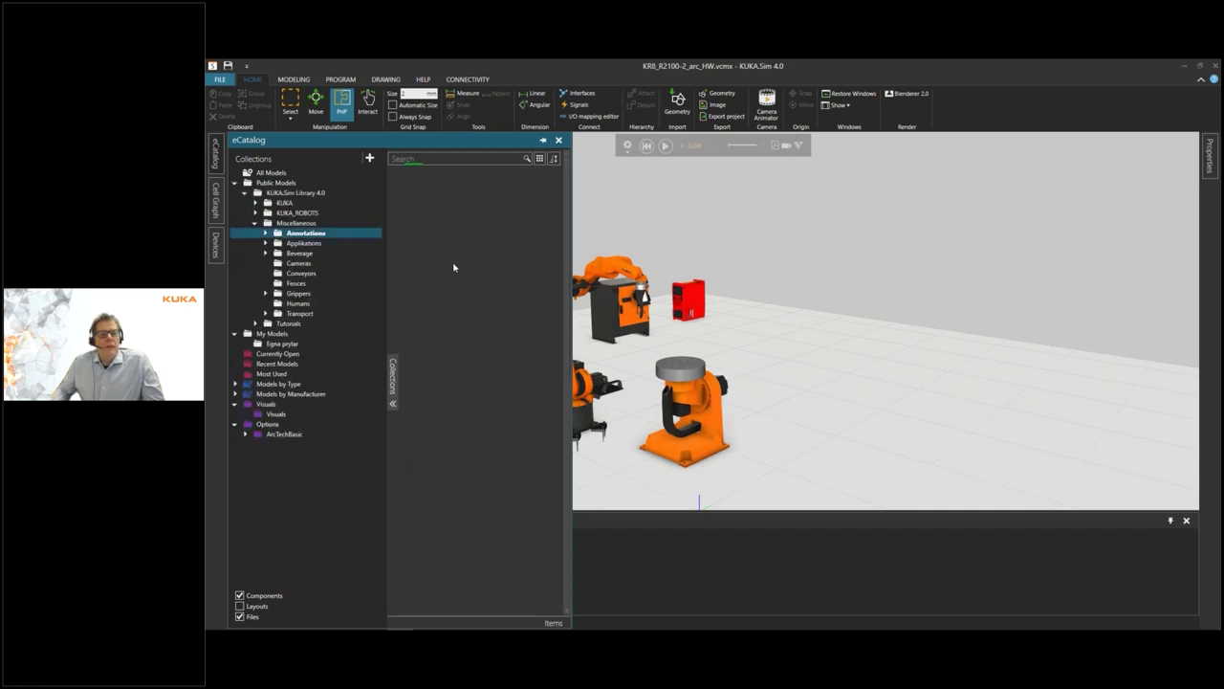
{"action": "left_click", "coordinate": [283, 225]}
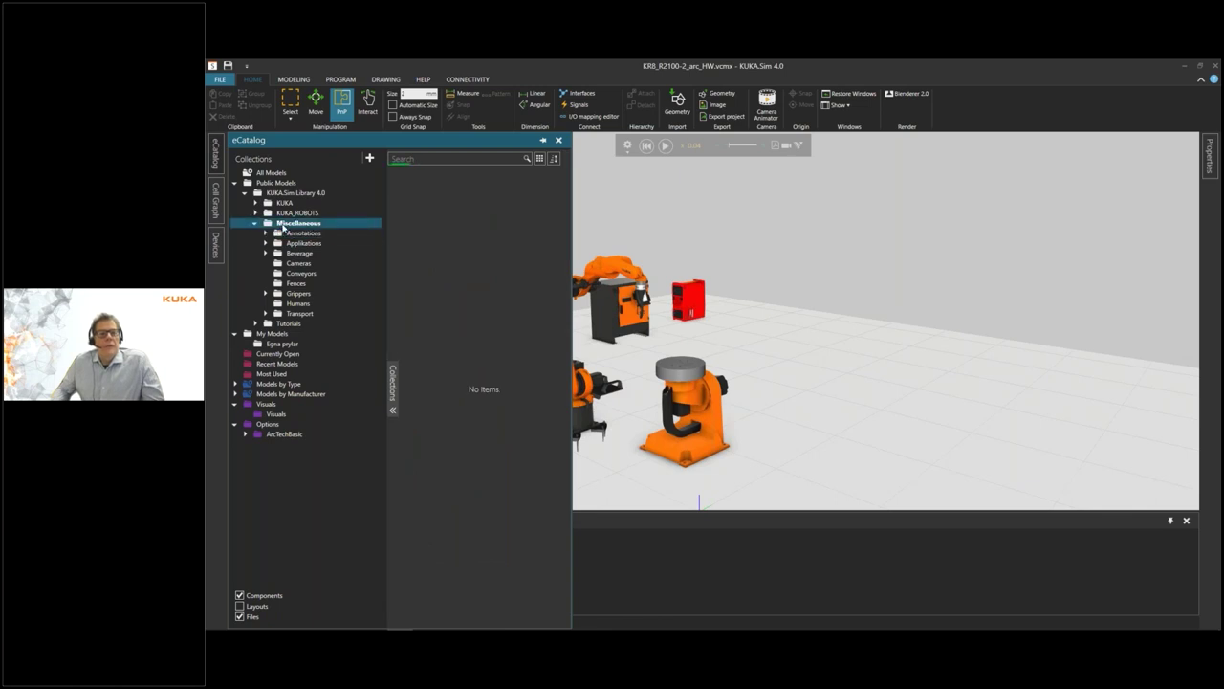
{"action": "left_click_drag", "start_coordinate": [426, 206], "coordinate": [815, 377]}
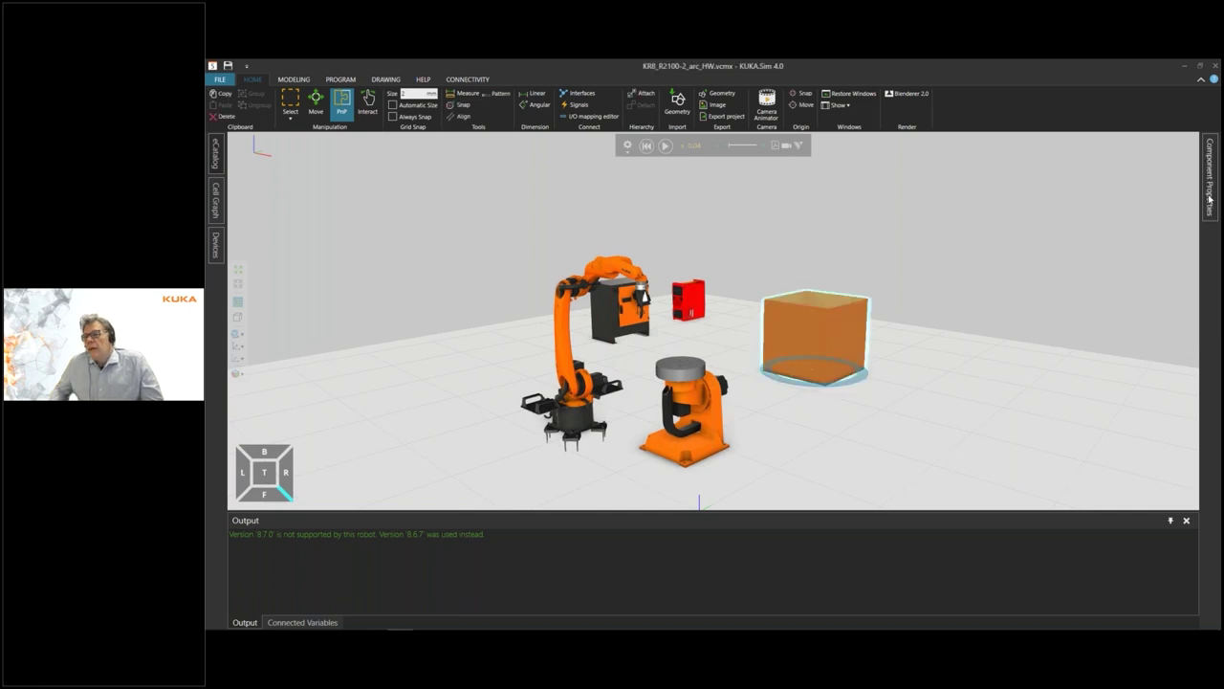
Set the block's Length_X and Width_Y to 300 mm and its Height_Z to 40 mm
{"action": "left_click", "coordinate": [1210, 198]}
{"action": "left_click", "coordinate": [1100, 342]}
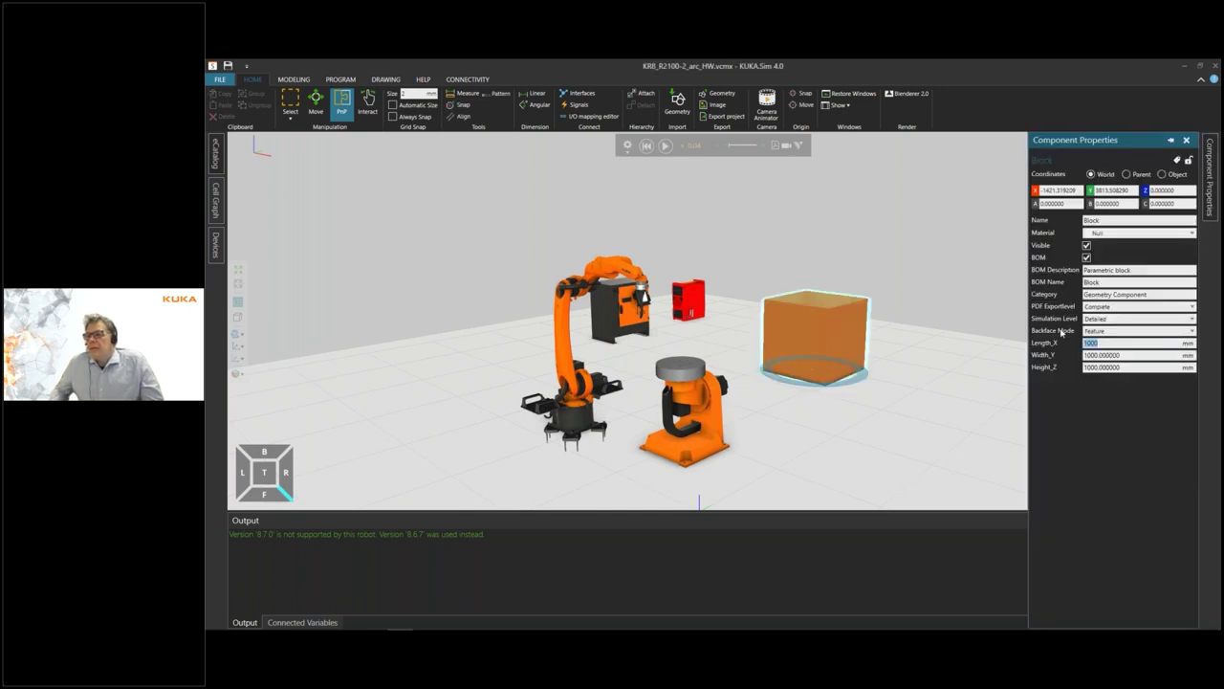
{"action": "type", "text": "300"}
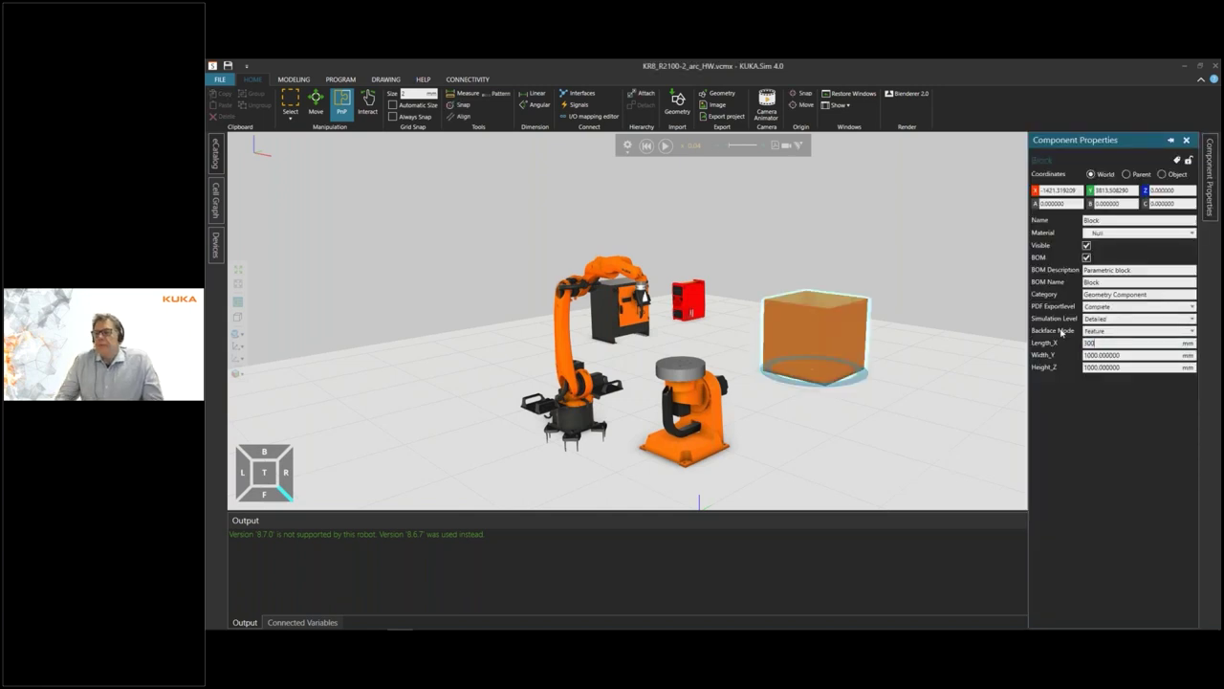
{"action": "key", "text": "Tab"}
{"action": "type", "text": "300"}
{"action": "key", "text": "Tab"}
{"action": "type", "text": "40"}
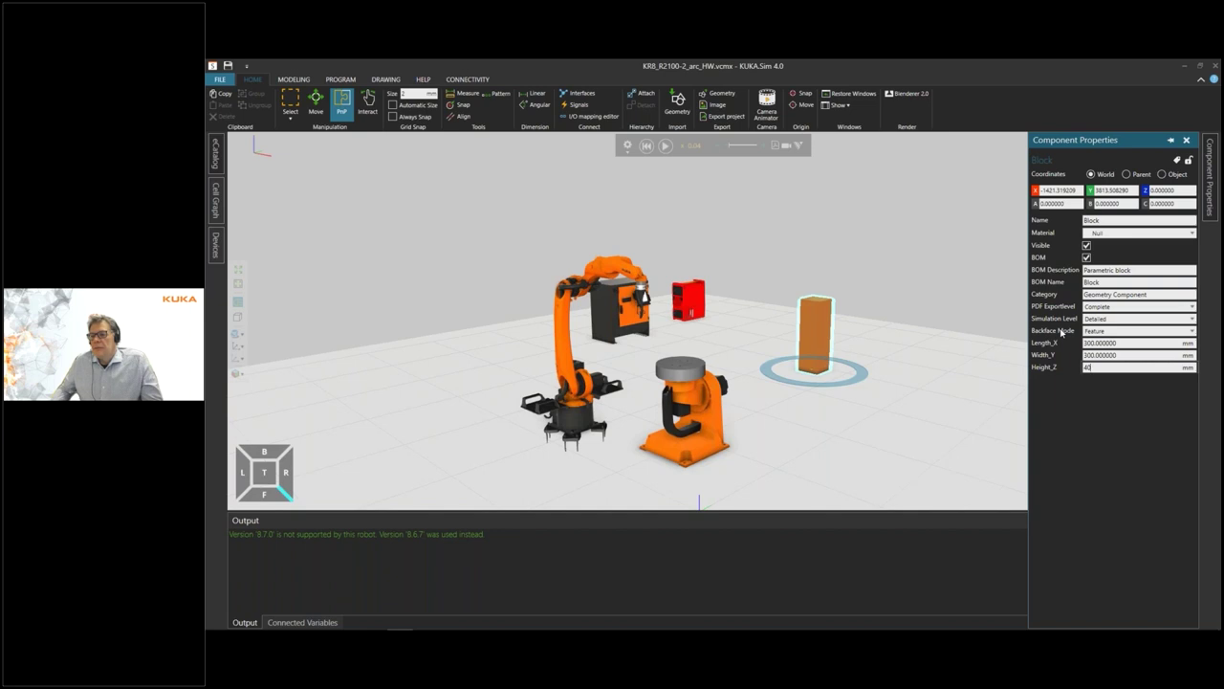
{"action": "key", "text": "Tab"}
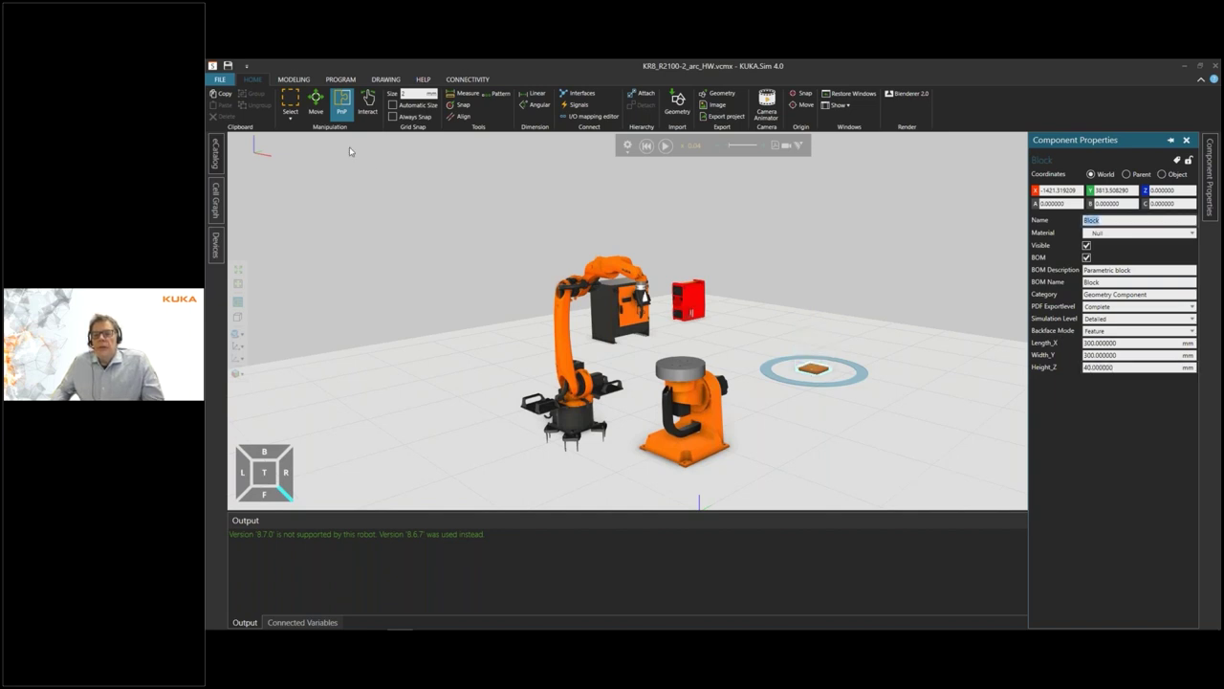
Snap the block onto the centre of the positioner's round table and set its material to aluminium_brushed
{"action": "left_click", "coordinate": [461, 104]}
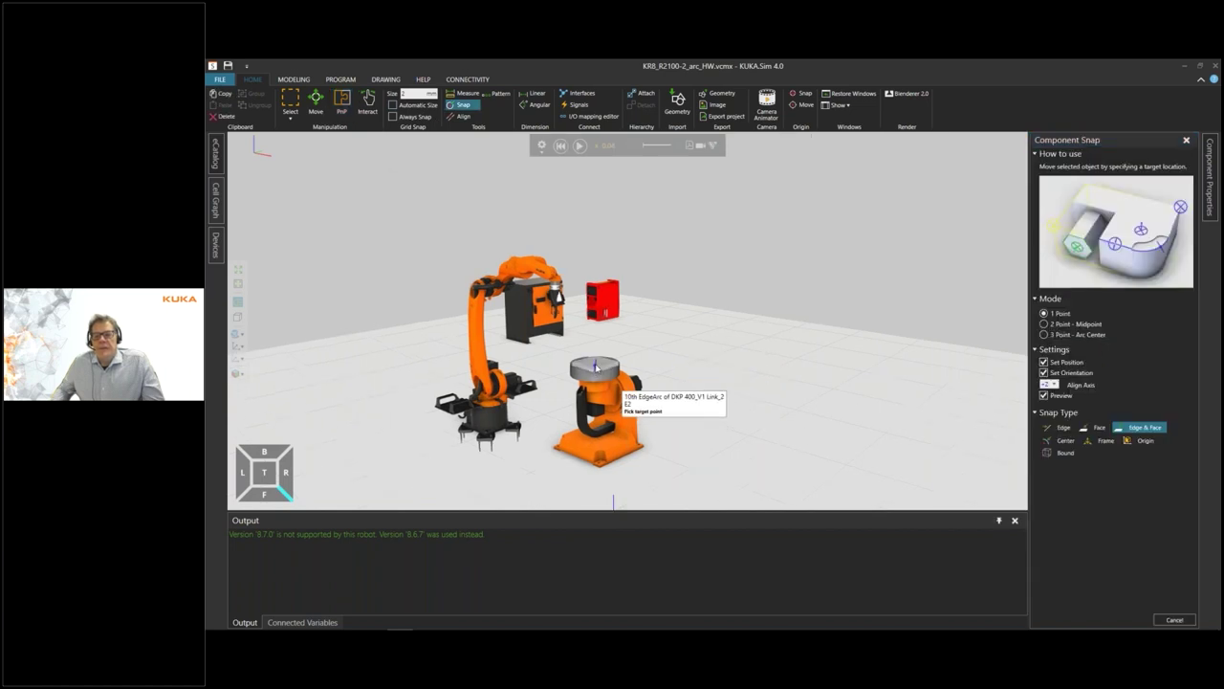
{"action": "left_click", "coordinate": [596, 366]}
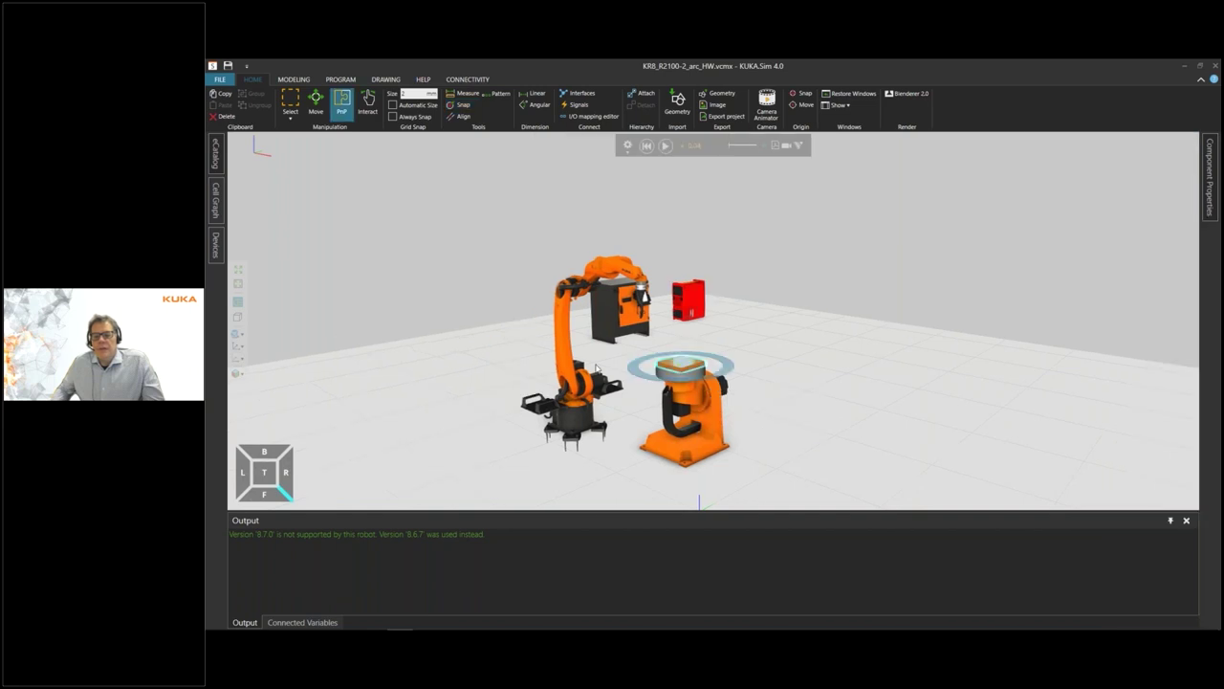
{"action": "mouse_move", "coordinate": [1213, 203]}
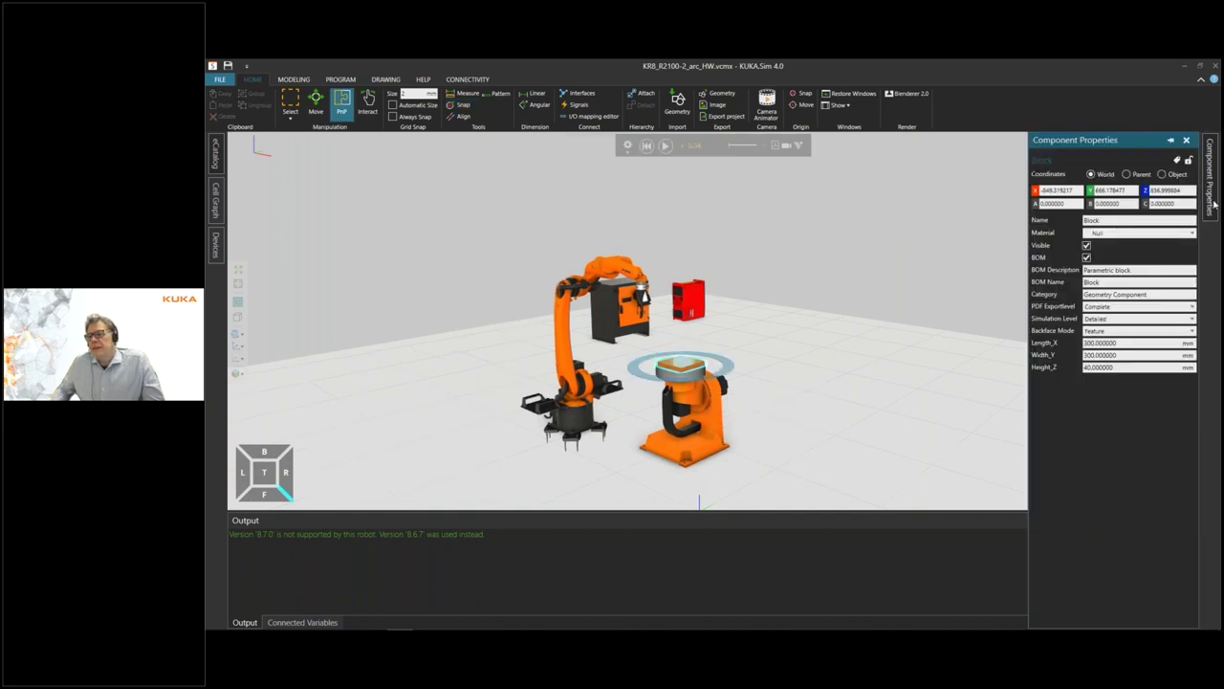
{"action": "left_click", "coordinate": [1130, 236]}
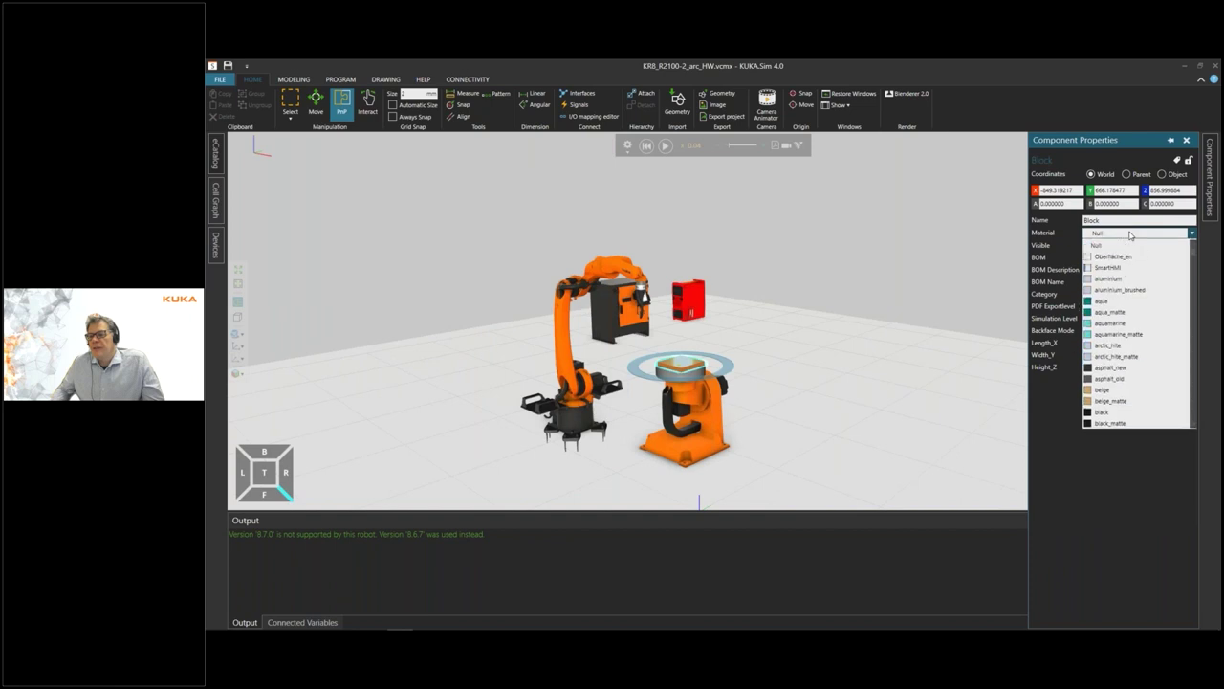
{"action": "left_click", "coordinate": [1109, 289]}
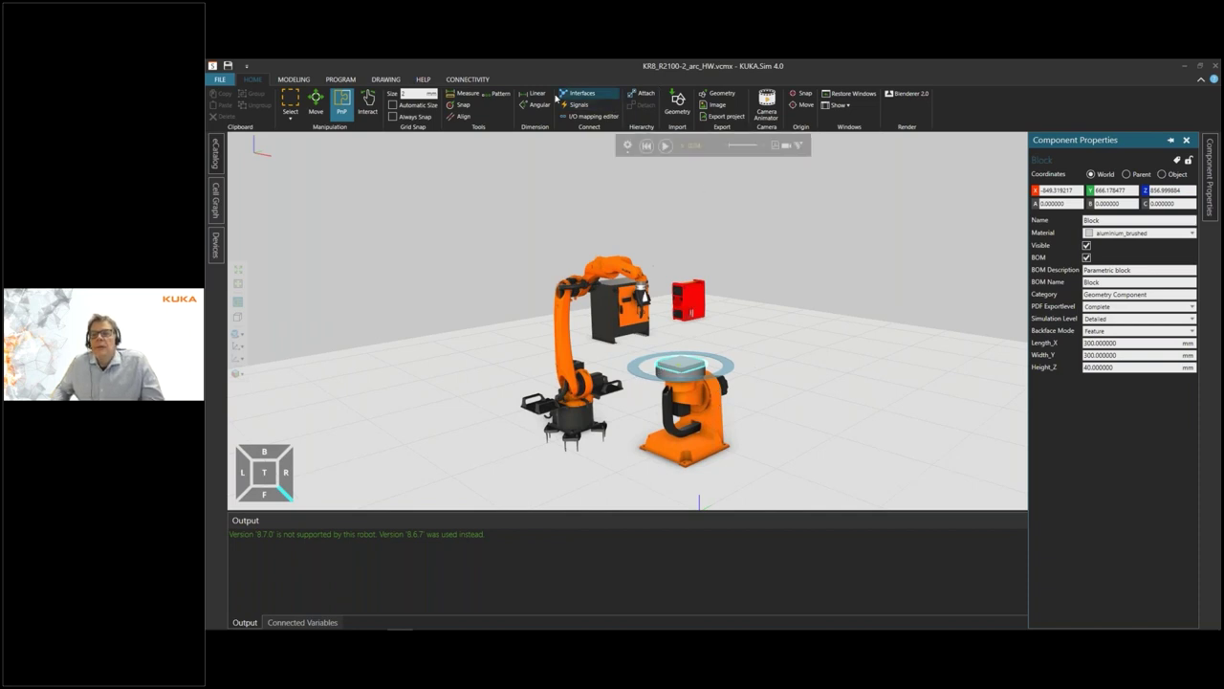
Attach the block to the DKP 400 positioner's rotating table, Link_2, as its parent node
{"action": "left_click", "coordinate": [646, 93]}
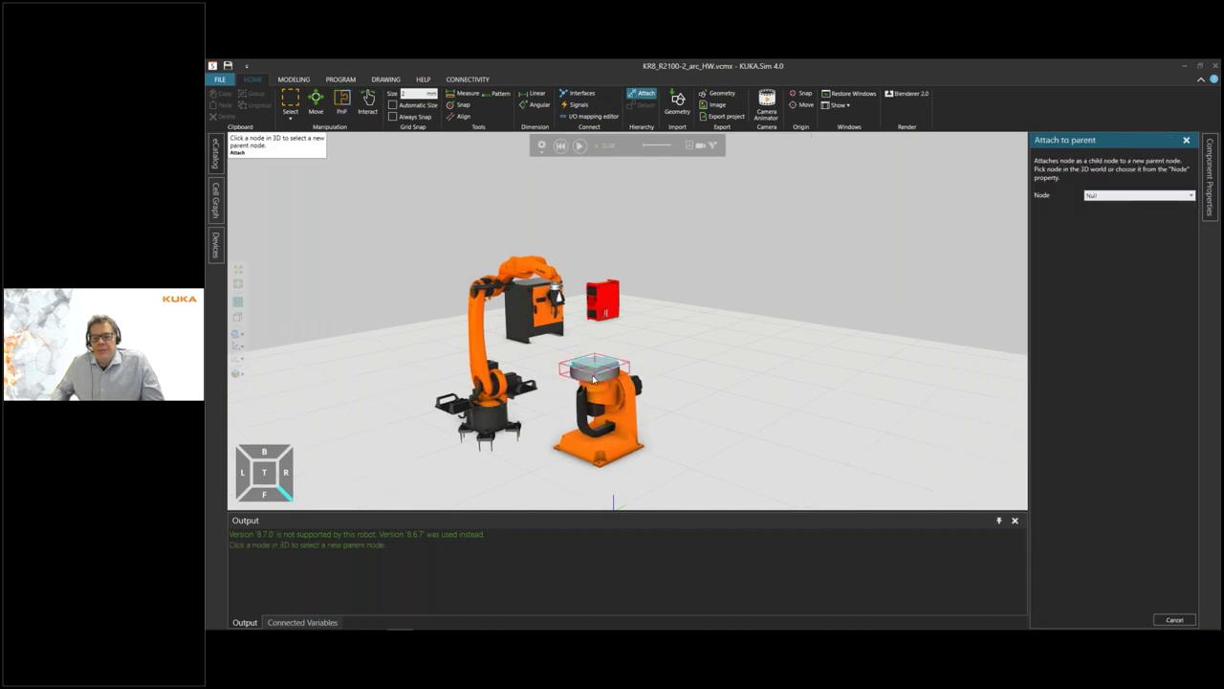
{"action": "left_click", "coordinate": [593, 375]}
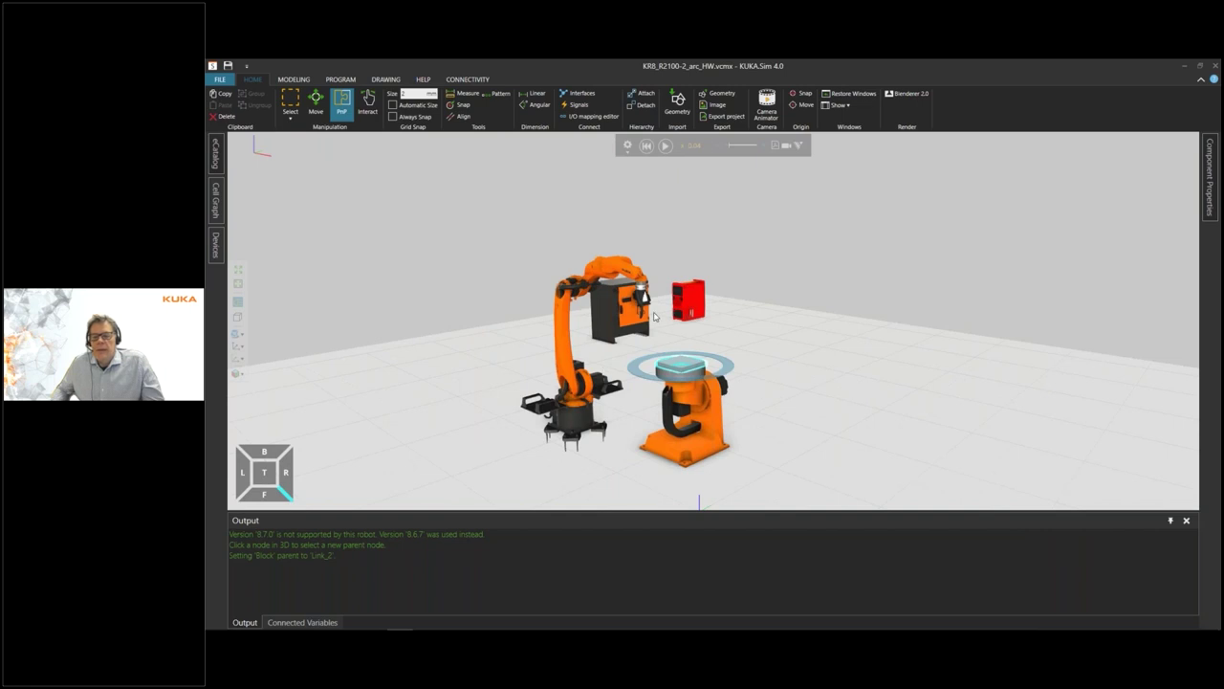
Assign the robot's BASE_DATA[1] base to the positioner's rotating table by setting its node to DKP 400_V1::Link_2
{"action": "left_click", "coordinate": [564, 356]}
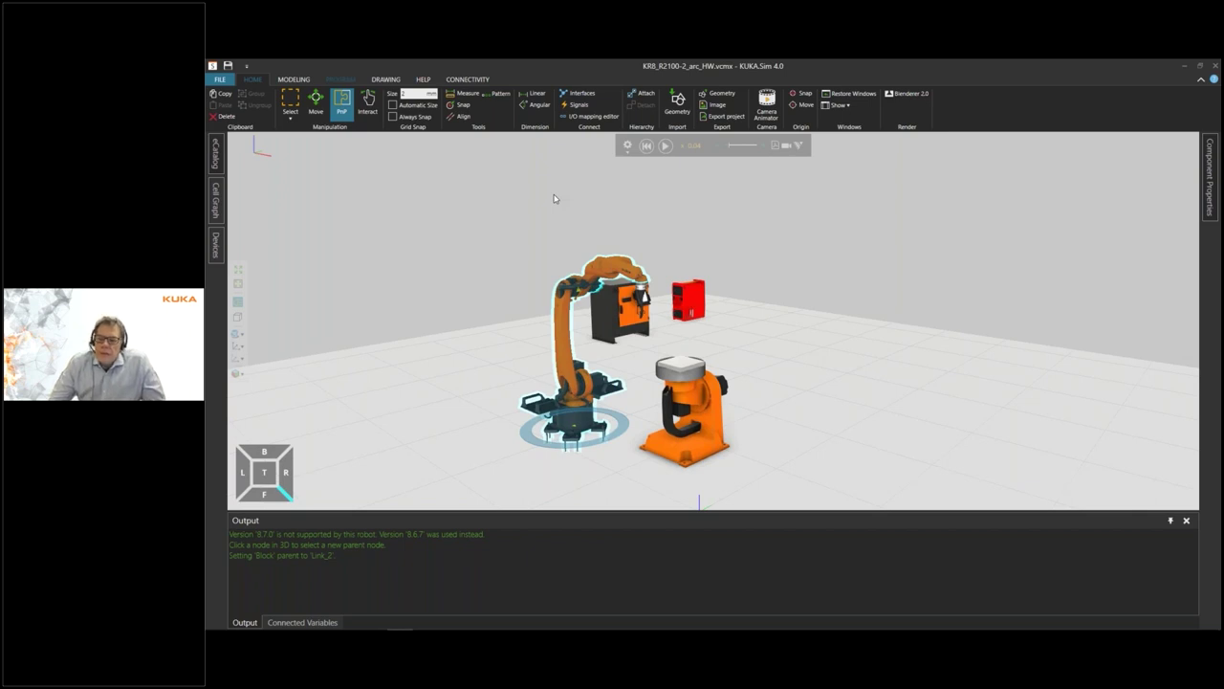
{"action": "left_click", "coordinate": [1210, 206]}
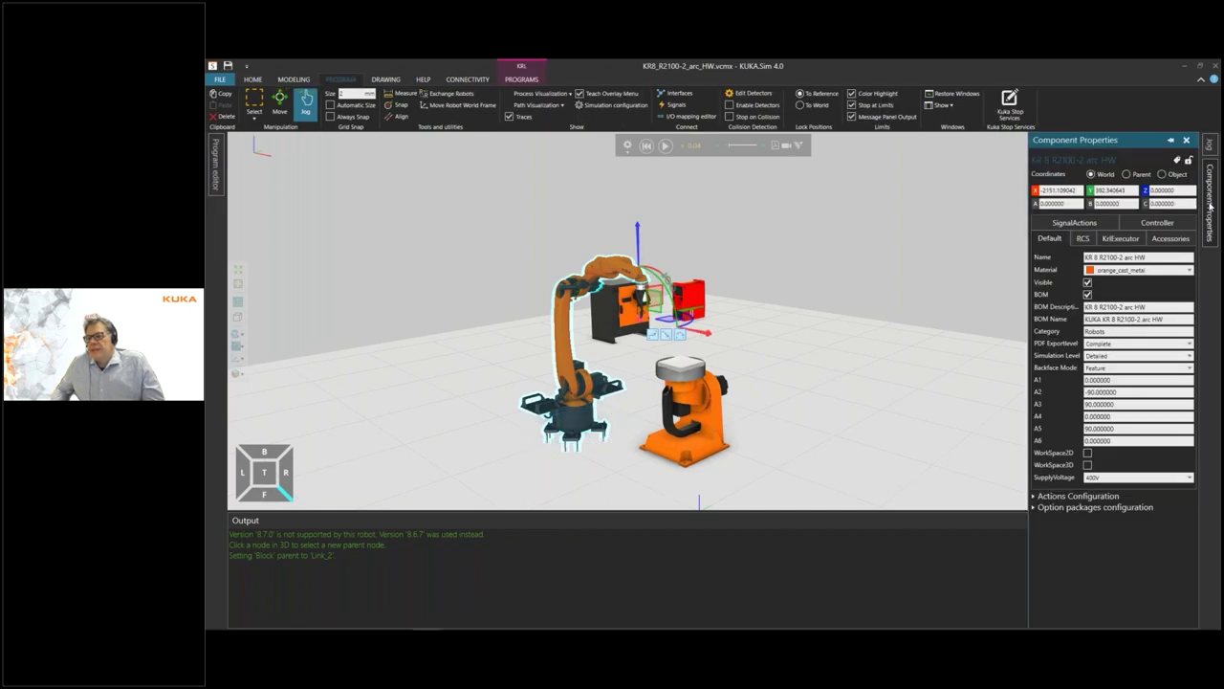
{"action": "left_click", "coordinate": [1209, 145]}
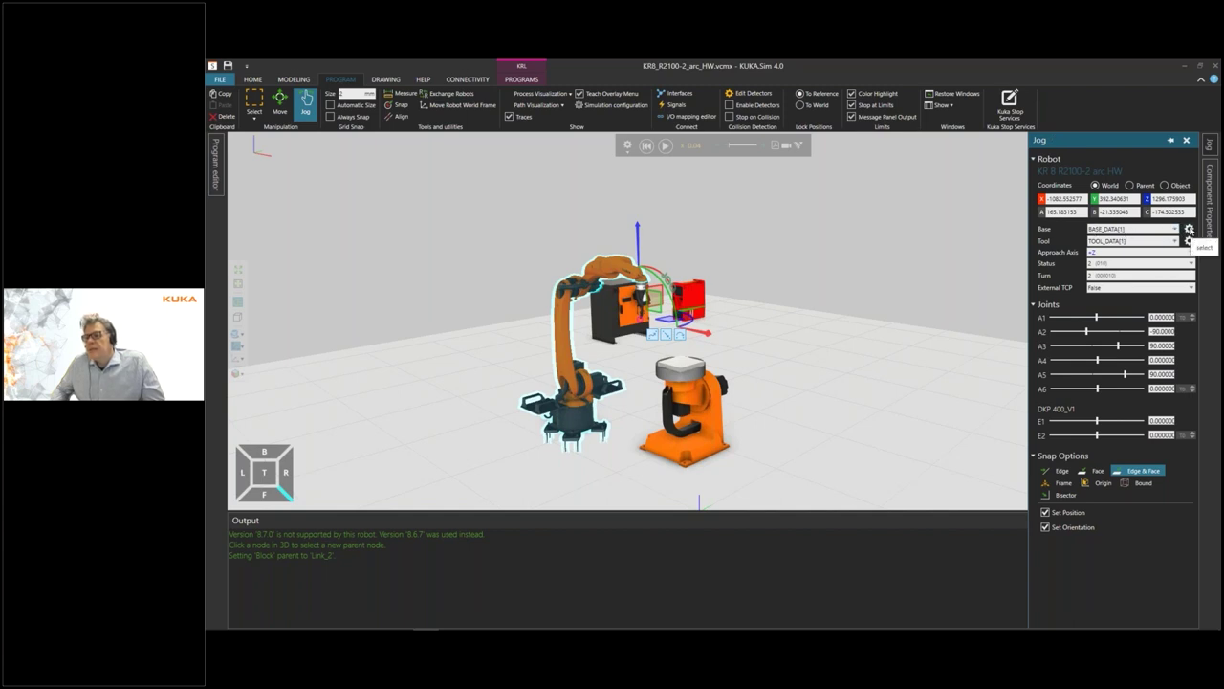
{"action": "left_click", "coordinate": [1189, 230]}
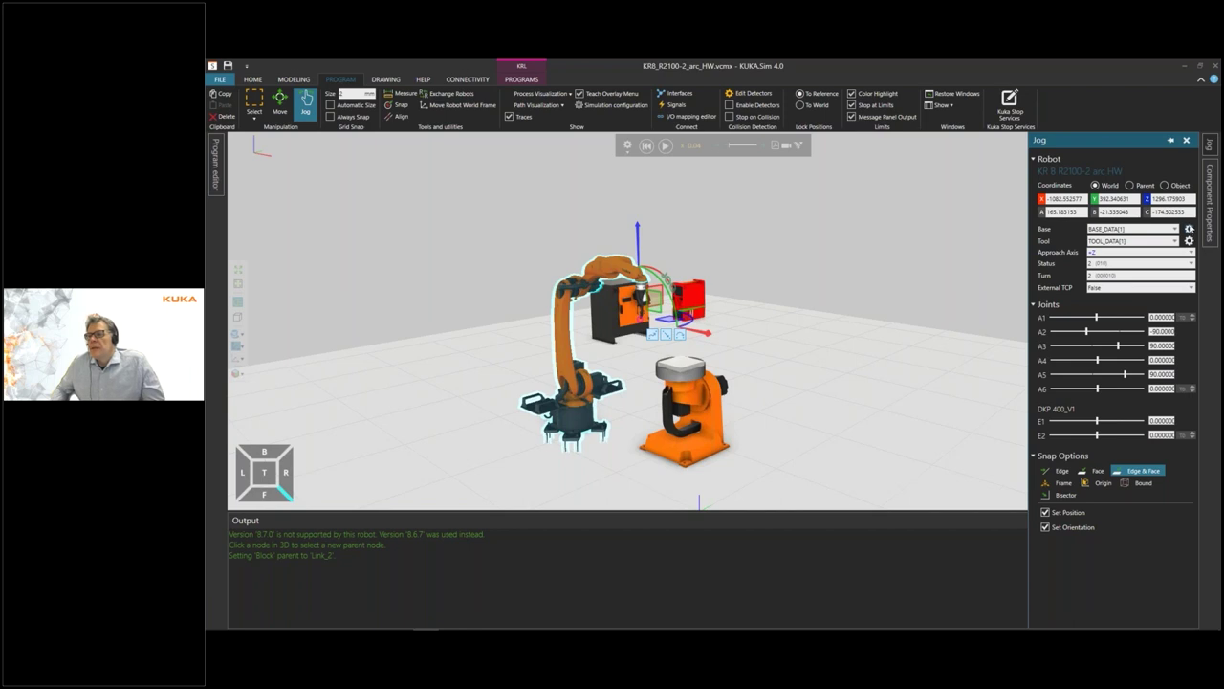
{"action": "left_click", "coordinate": [1212, 196]}
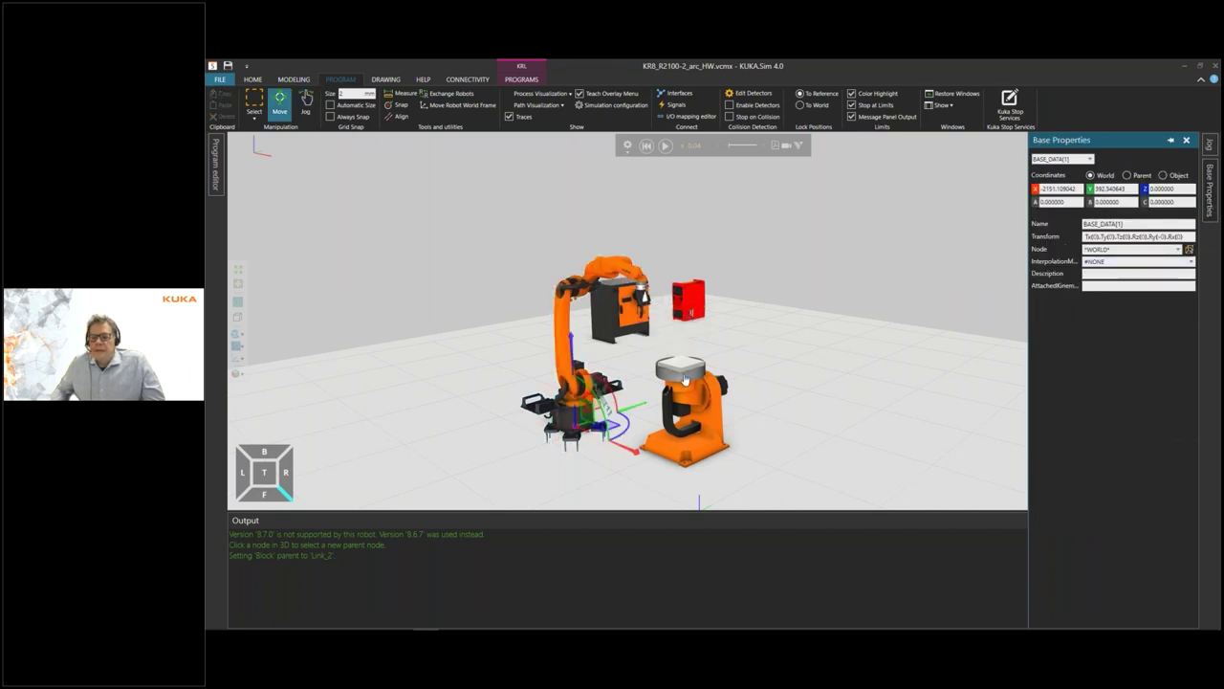
{"action": "left_click", "coordinate": [1178, 250]}
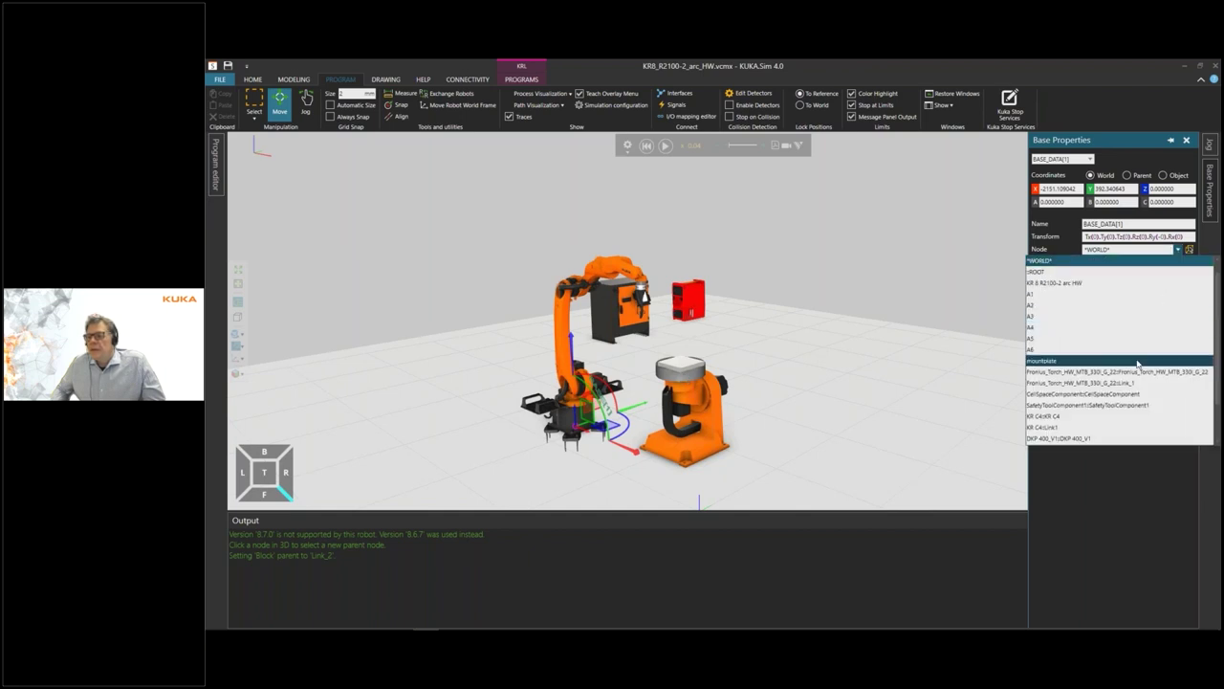
{"action": "scroll", "coordinate": [1138, 363], "scroll_direction": "down", "scroll_amount": 2}
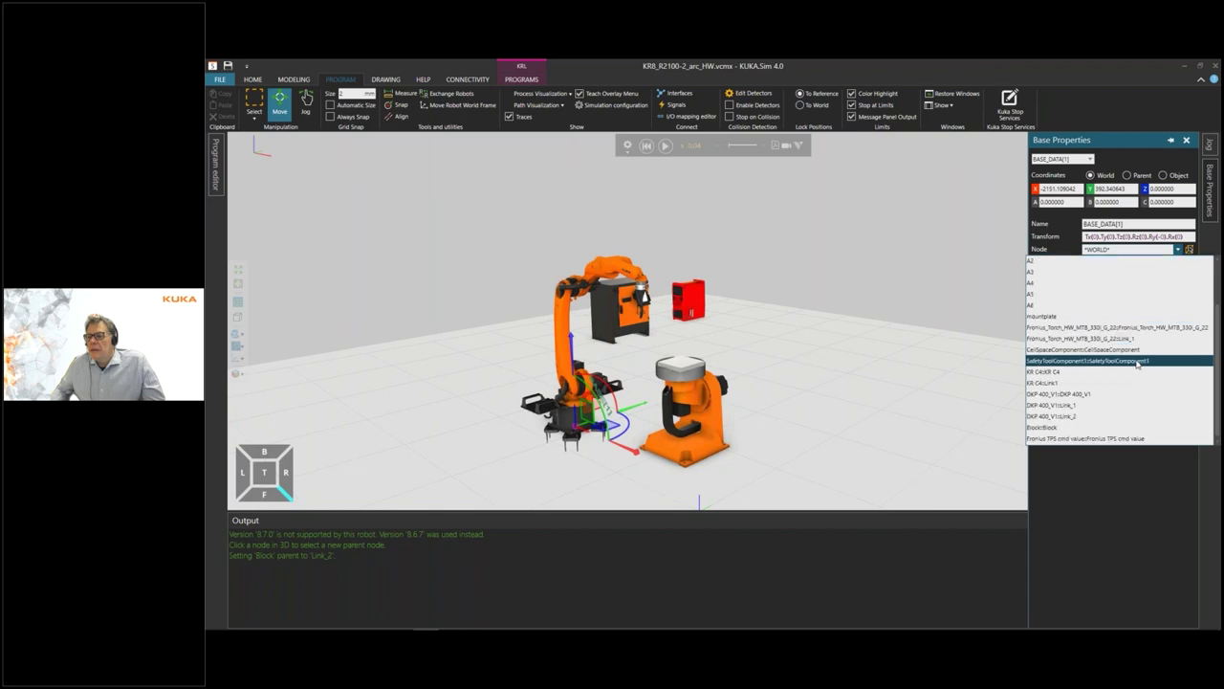
{"action": "left_click", "coordinate": [1092, 417]}
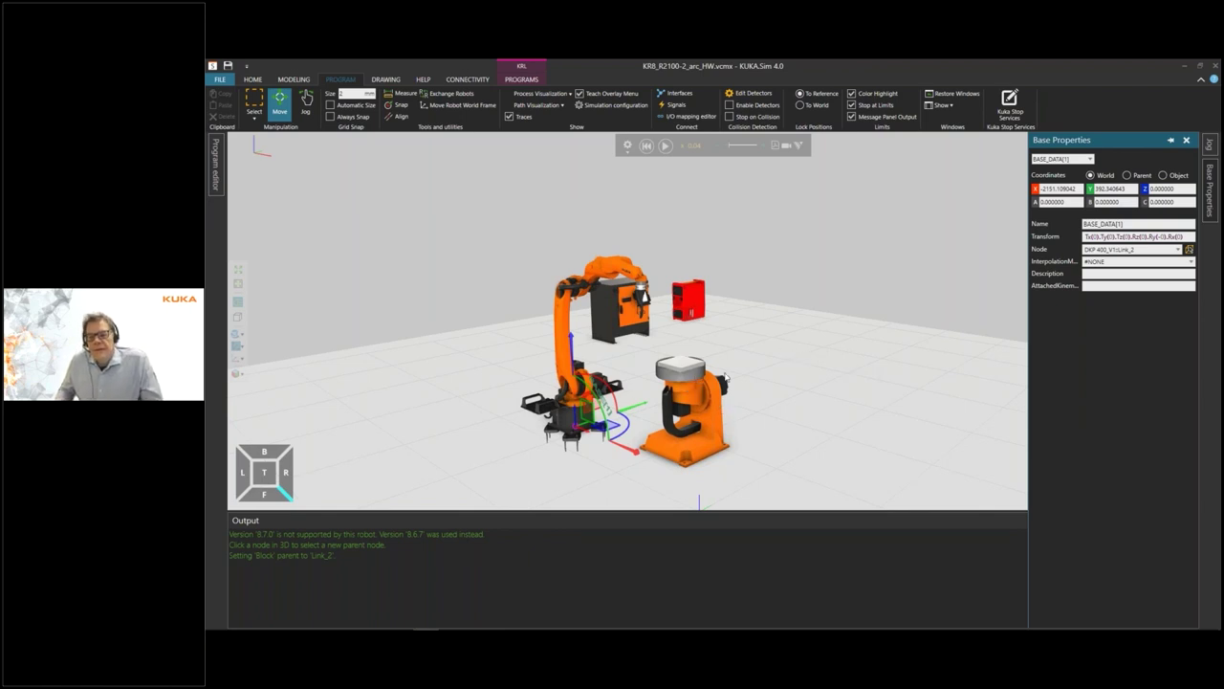
Move the block freehand so it sits centred on top of the positioner's round table
{"action": "scroll", "coordinate": [725, 380], "scroll_direction": "up", "scroll_amount": 3}
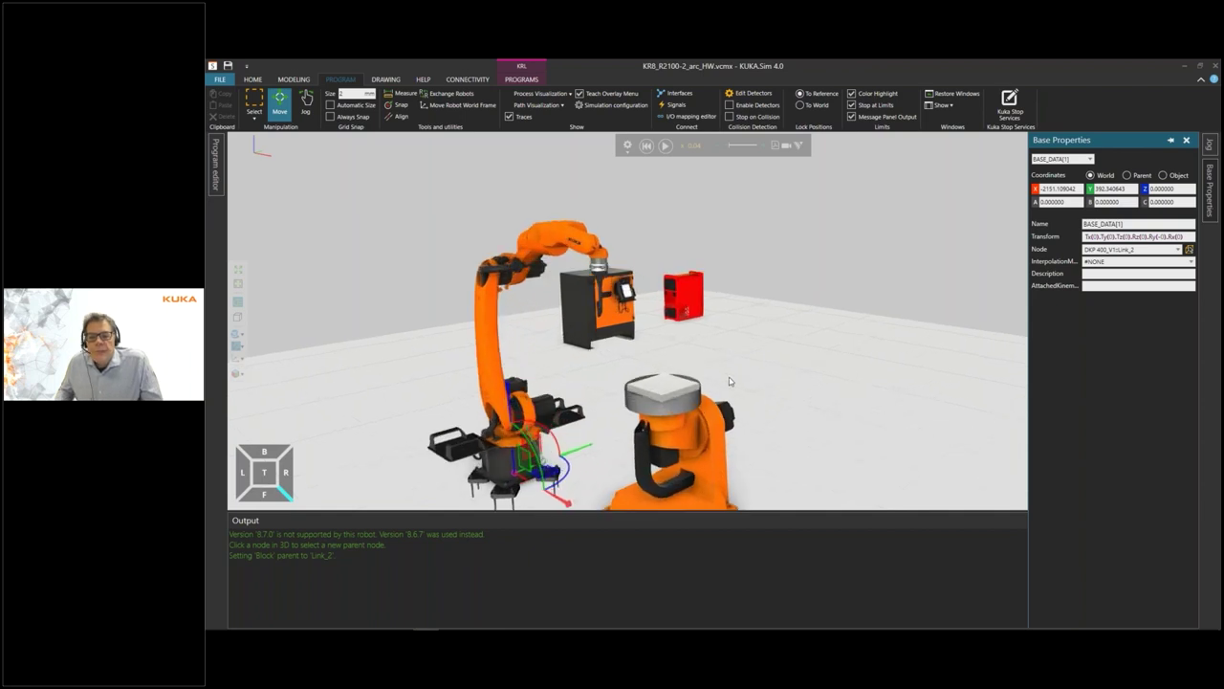
{"action": "right_click_drag", "start_coordinate": [729, 381], "coordinate": [735, 469]}
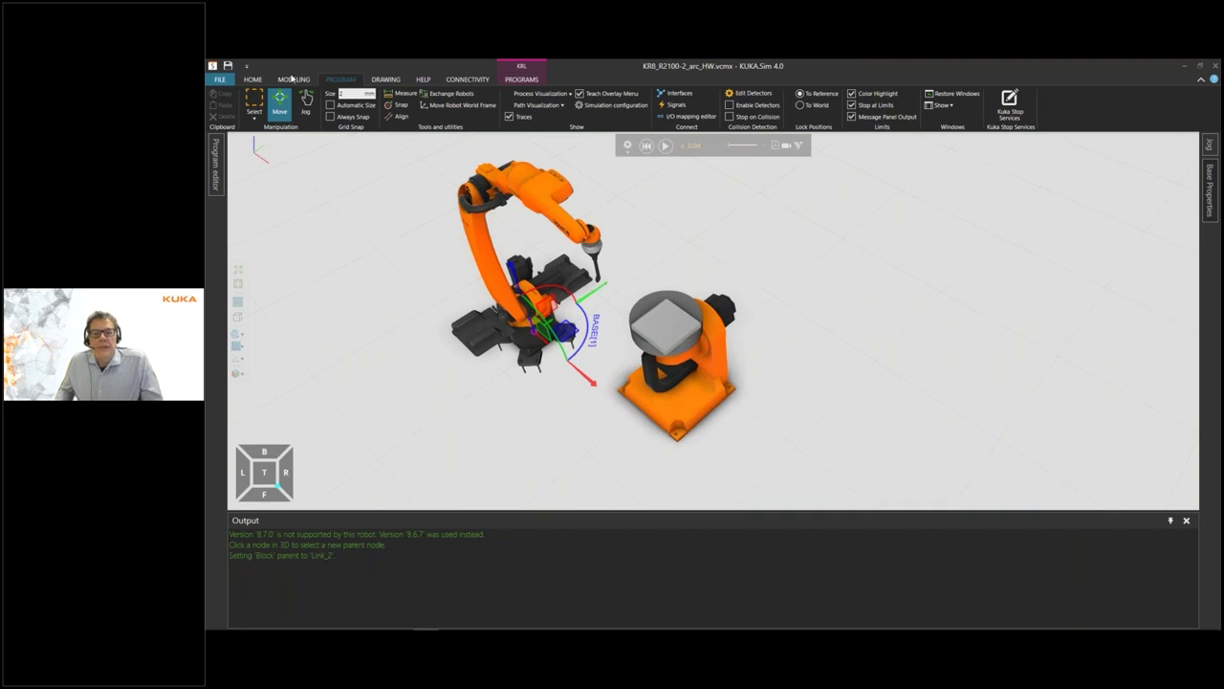
{"action": "left_click", "coordinate": [664, 326]}
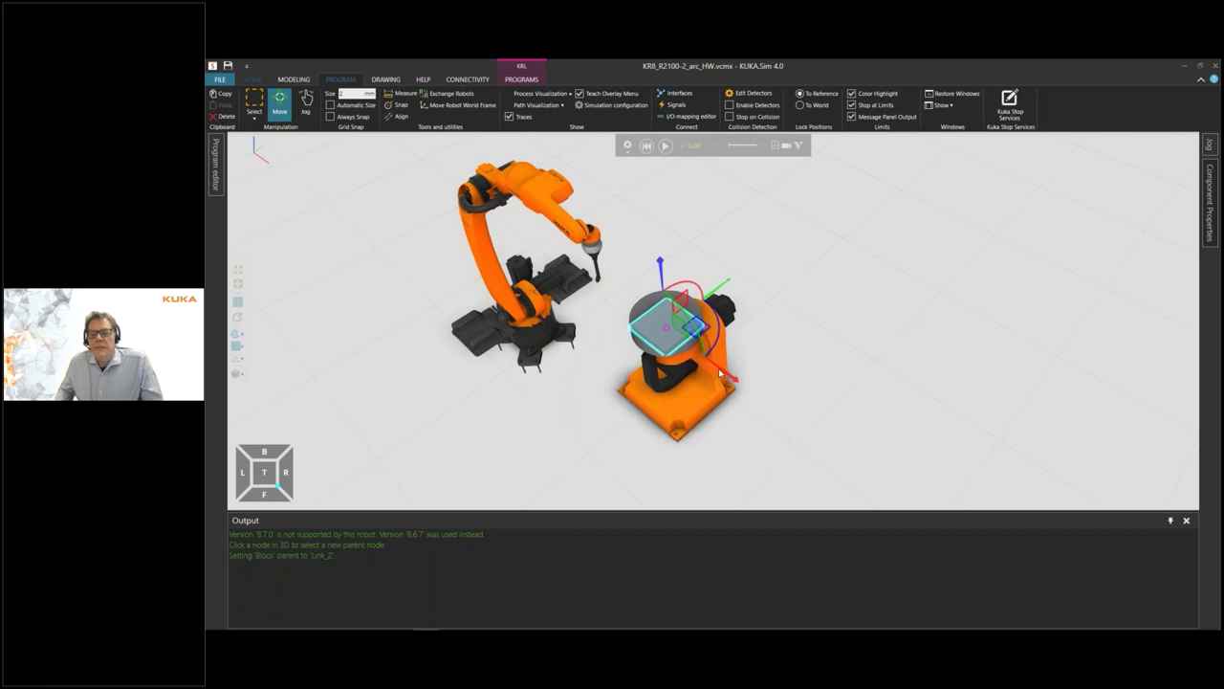
{"action": "left_click", "coordinate": [253, 78]}
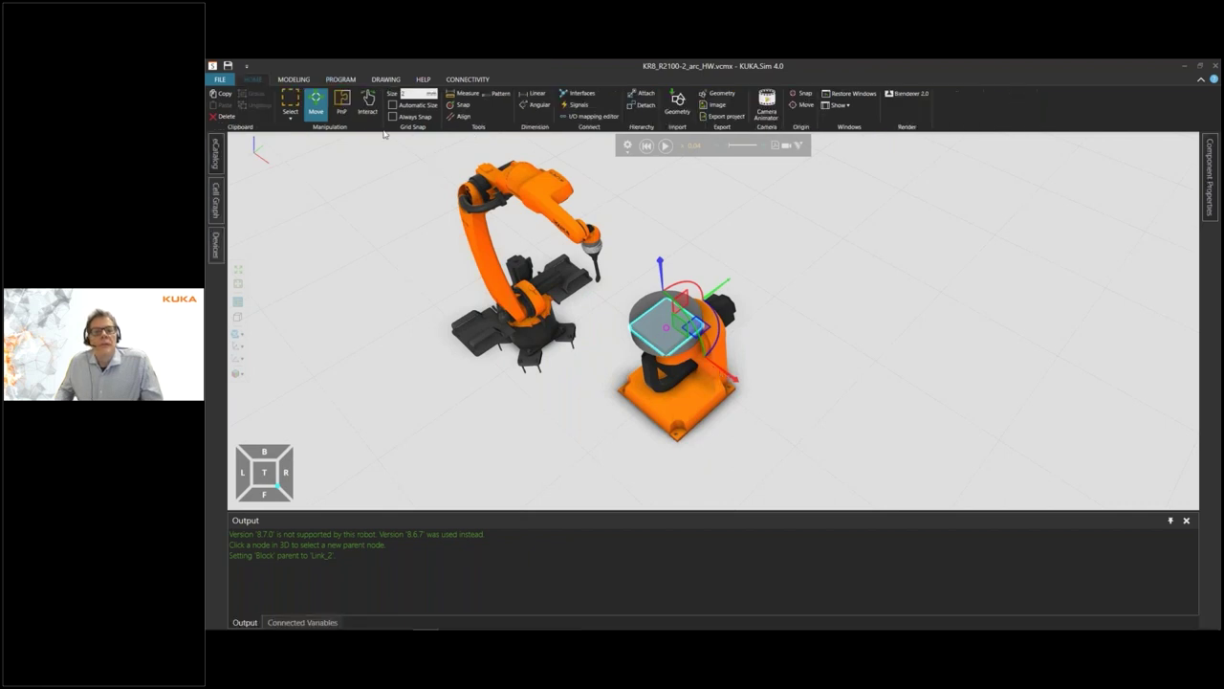
{"action": "left_click", "coordinate": [658, 328]}
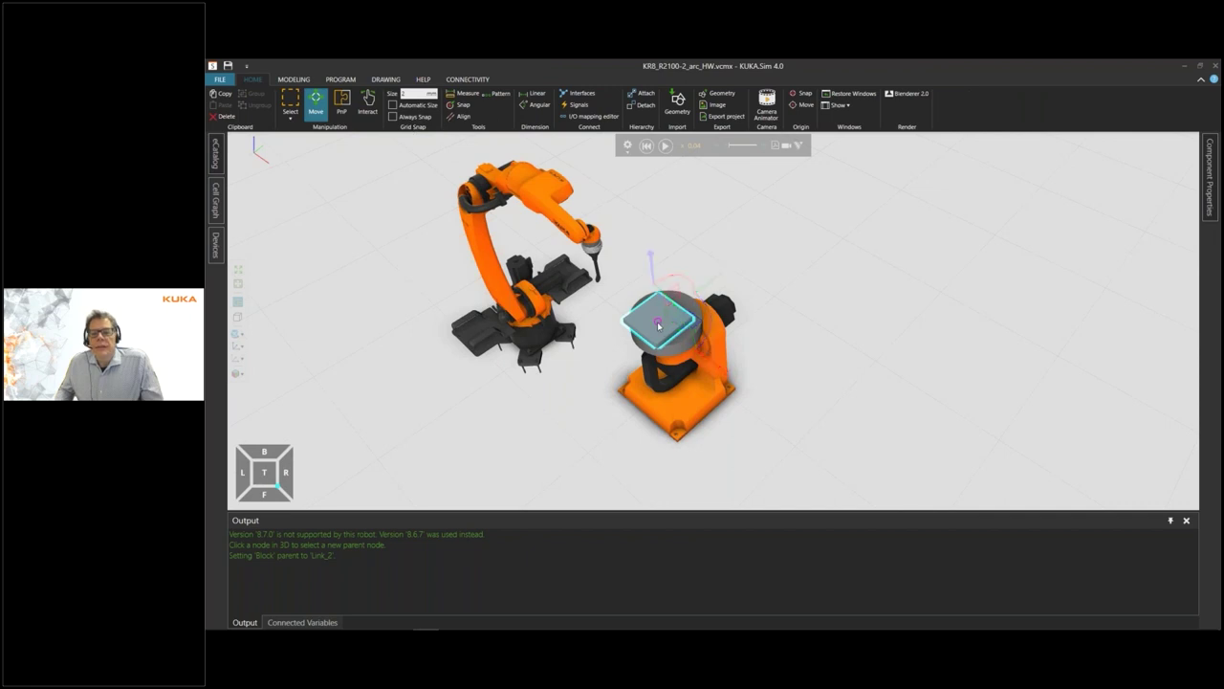
{"action": "left_click_drag", "start_coordinate": [658, 327], "coordinate": [669, 320]}
{"action": "left_click", "coordinate": [844, 380]}
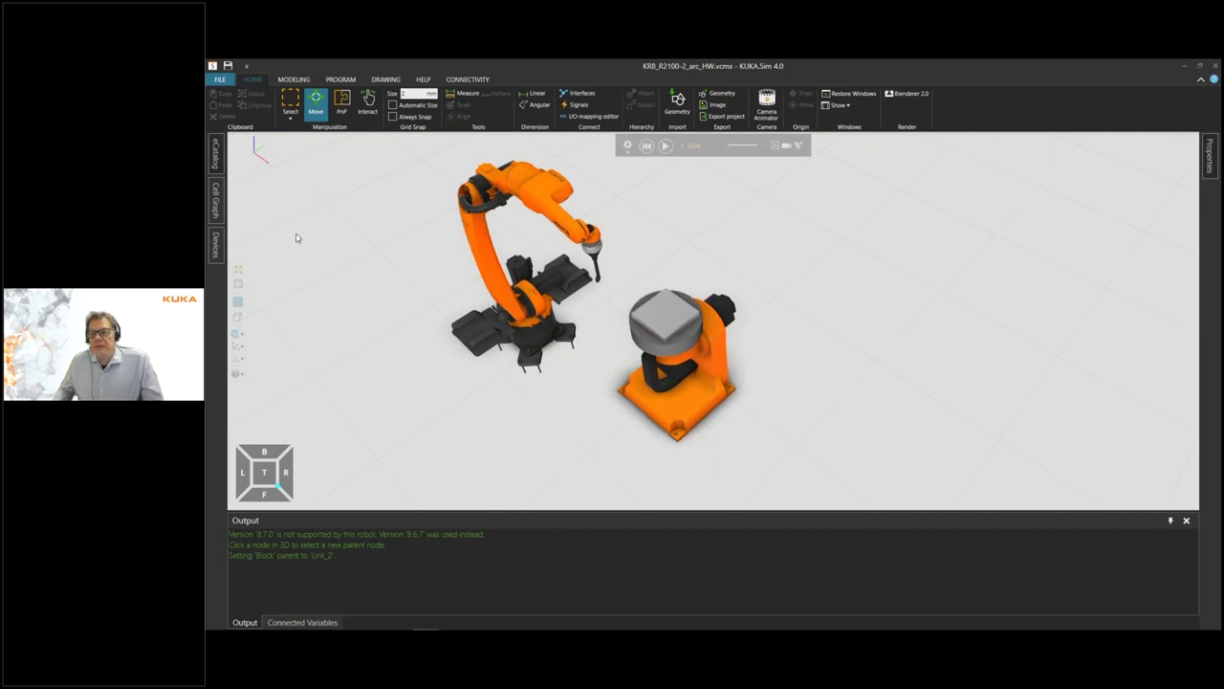
Add the K-Musterteil sample part from the Egna prylar collection in My Models, placing it on the floor beside the positioner
{"action": "left_click", "coordinate": [218, 164]}
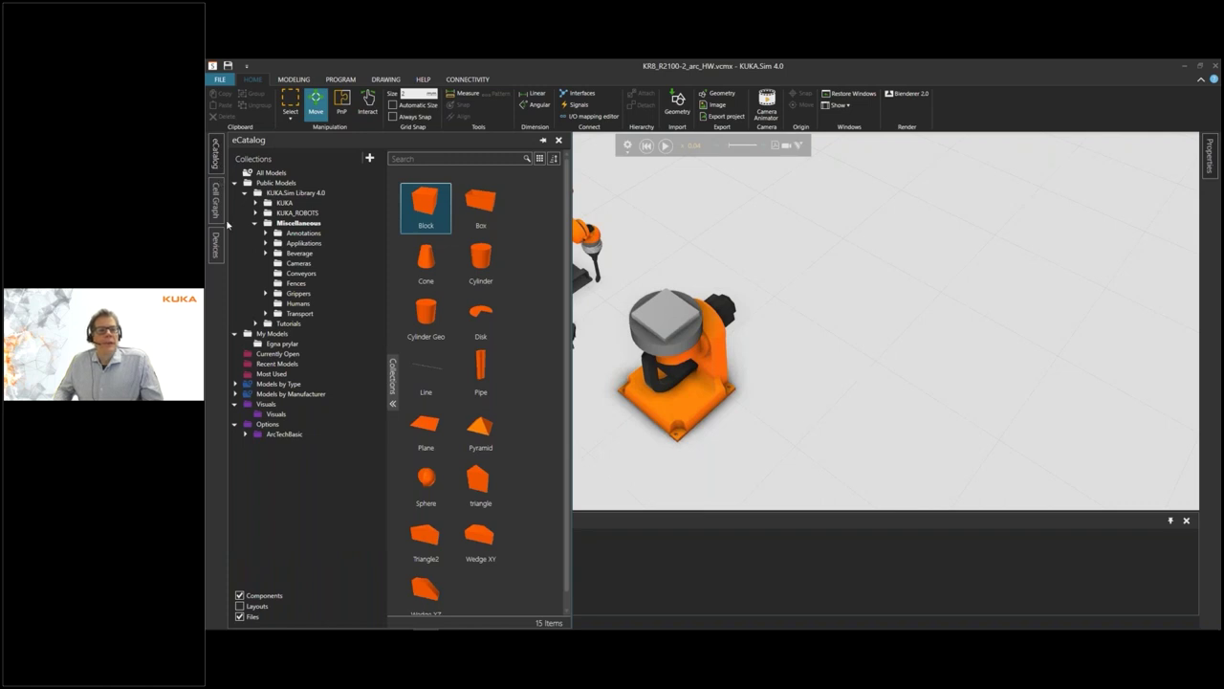
{"action": "left_click", "coordinate": [271, 343]}
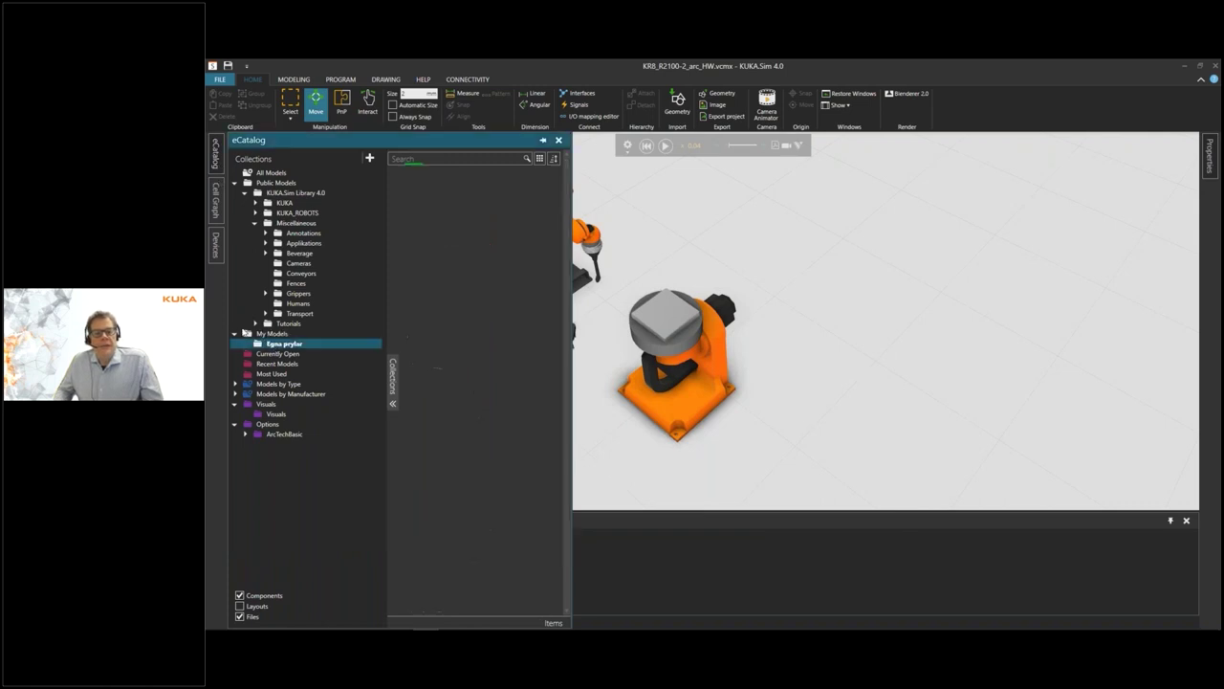
{"action": "left_click_drag", "start_coordinate": [489, 372], "coordinate": [793, 350]}
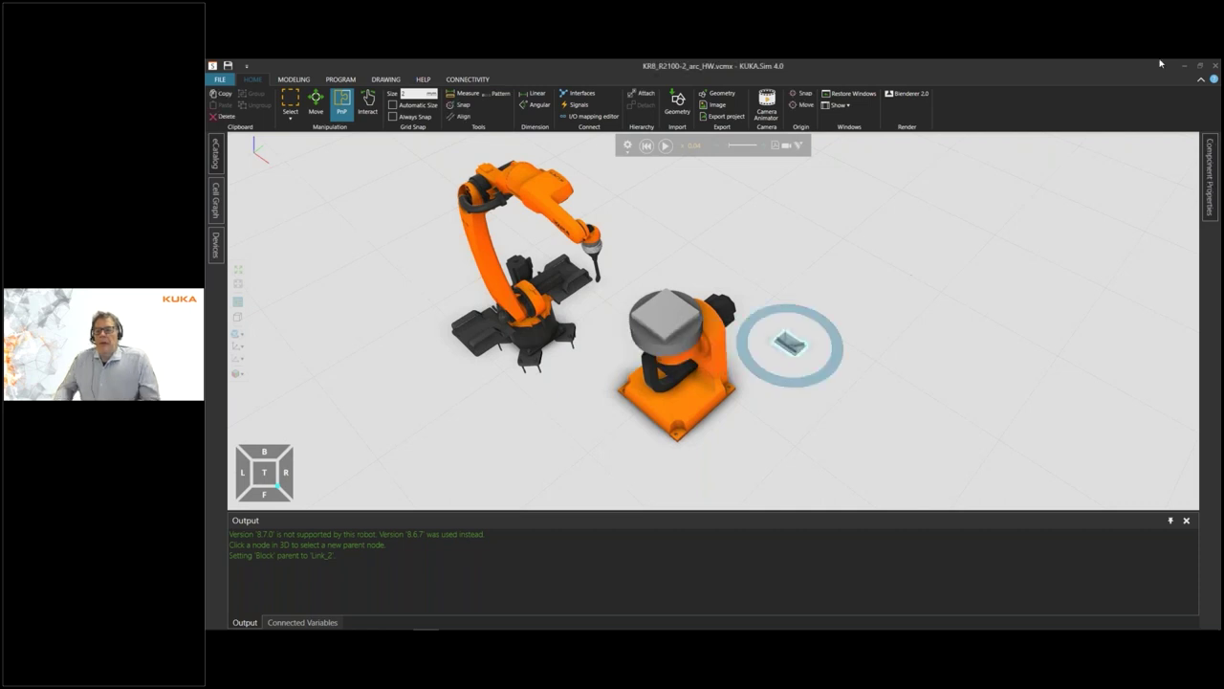
Set the K-Musterteil part's A rotation to -90 degrees in world coordinates
{"action": "left_click", "coordinate": [1211, 167]}
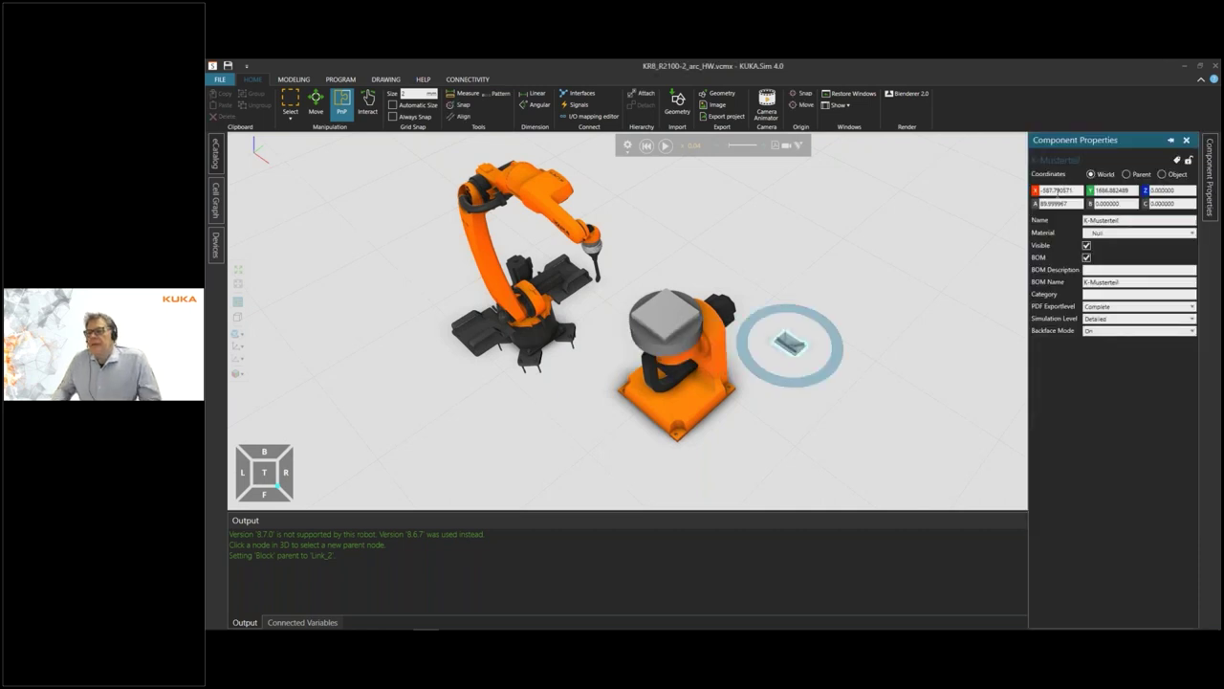
{"action": "double_click", "coordinate": [1073, 201]}
{"action": "type", "text": "90"}
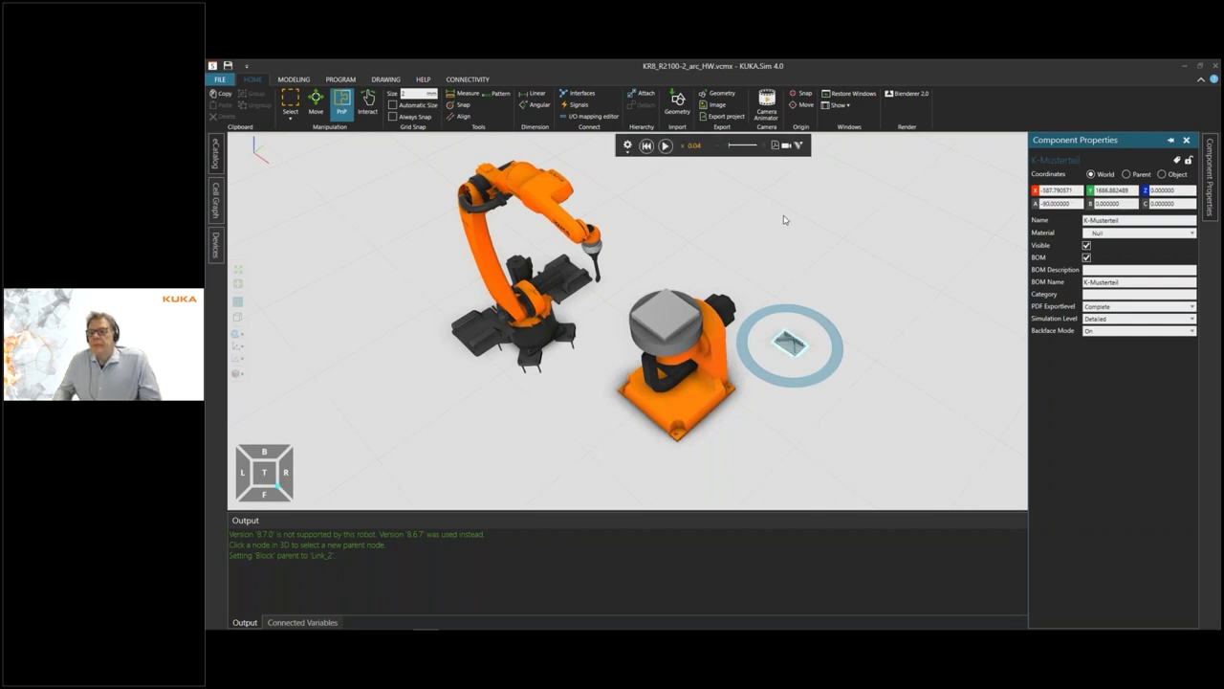
{"action": "key", "text": "Tab"}
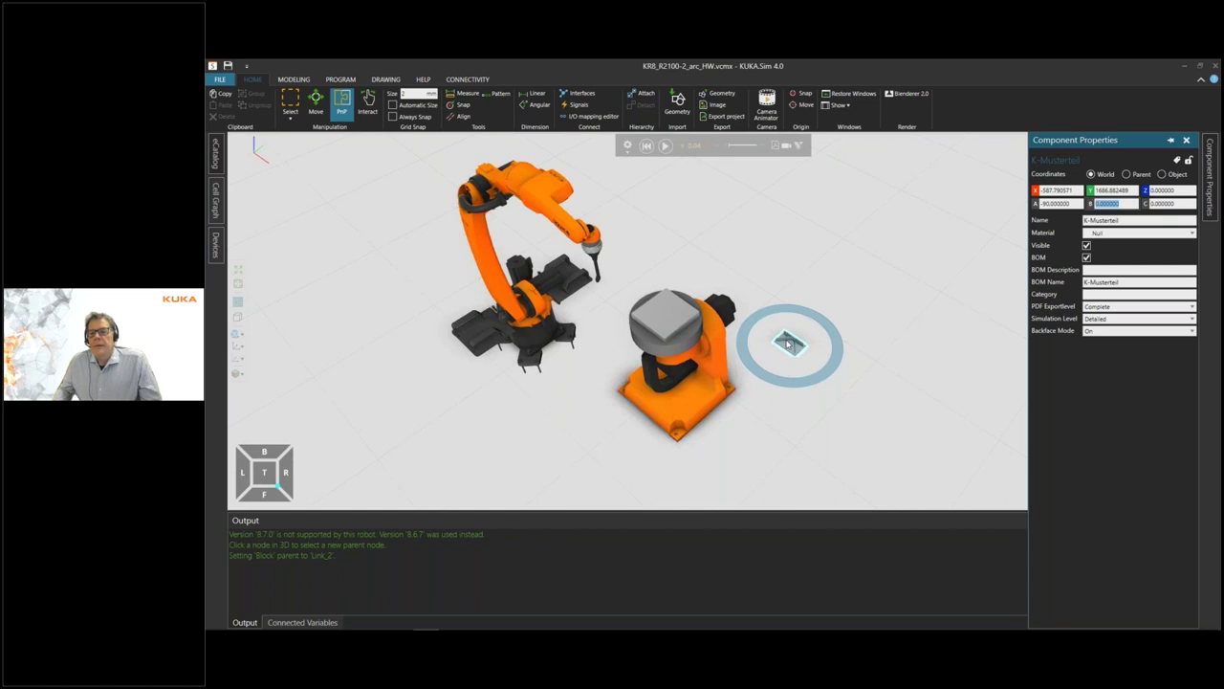
Snap the K-Musterteil part to the centre of the block's upper face and attach it to the block as its parent
{"action": "left_click", "coordinate": [790, 343]}
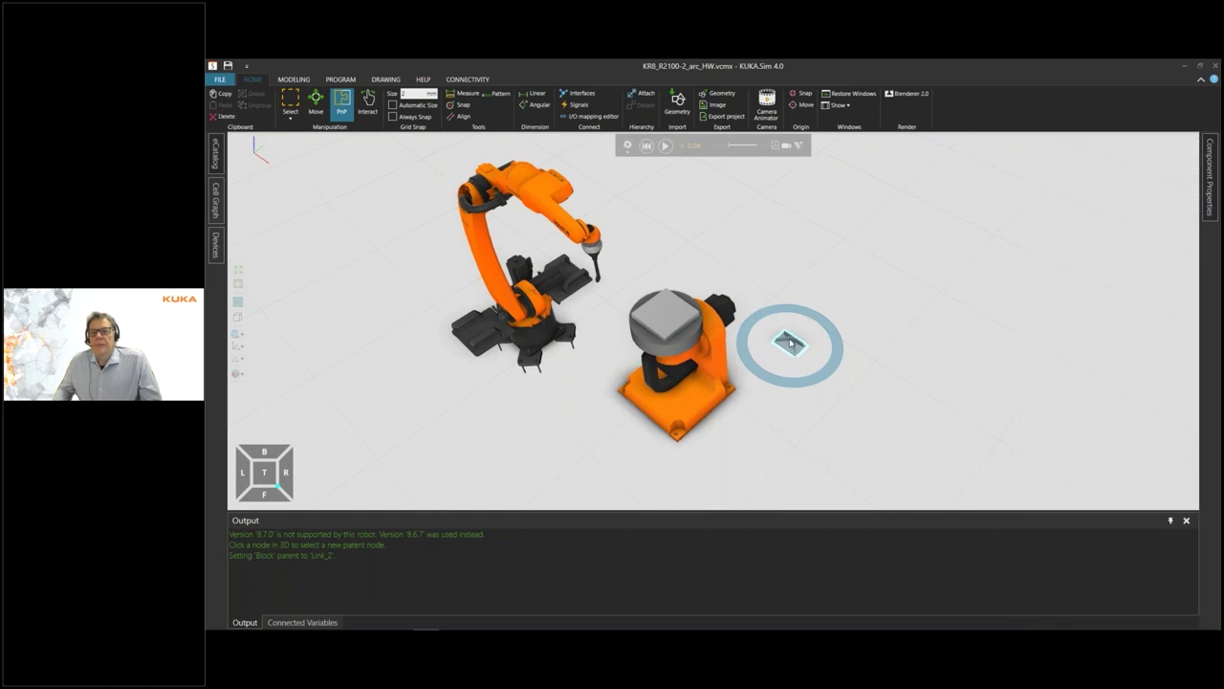
{"action": "left_click", "coordinate": [464, 107]}
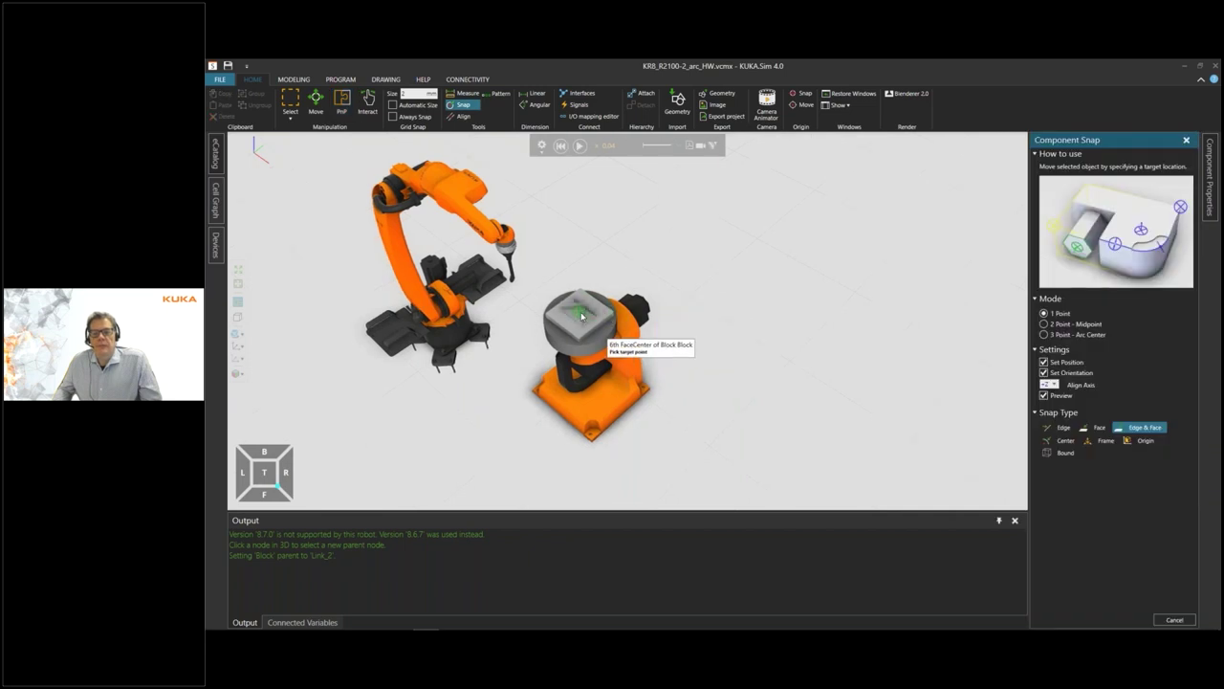
{"action": "left_click", "coordinate": [581, 316]}
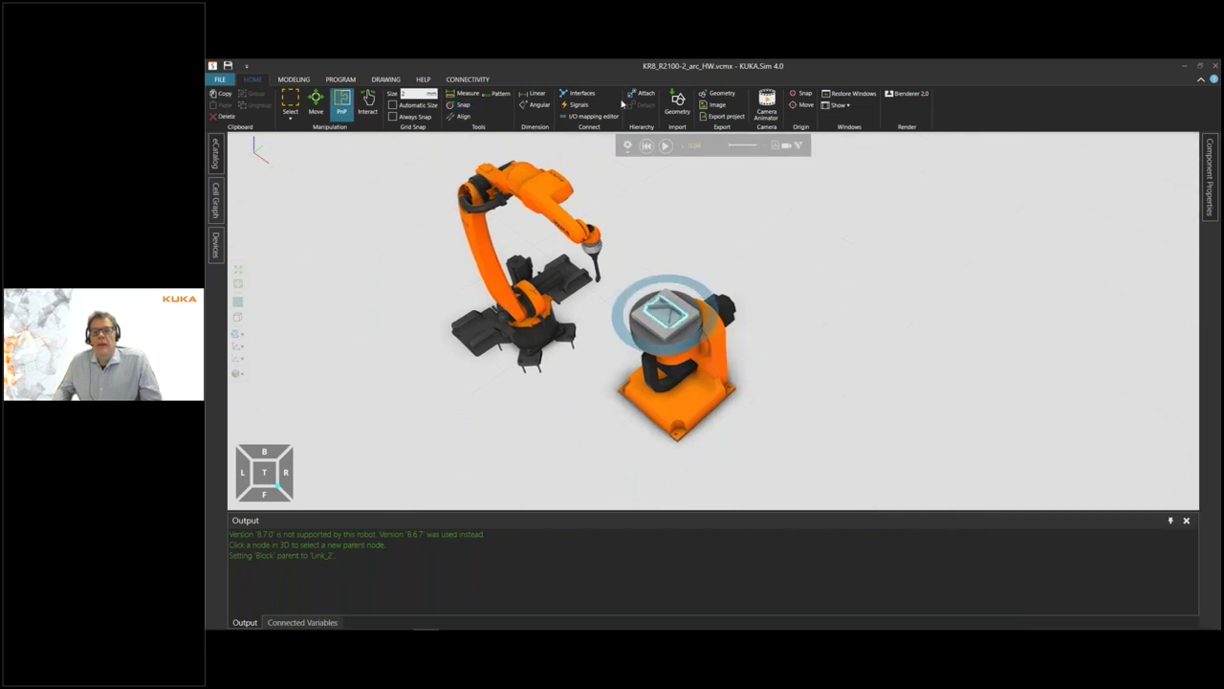
{"action": "left_click", "coordinate": [644, 93]}
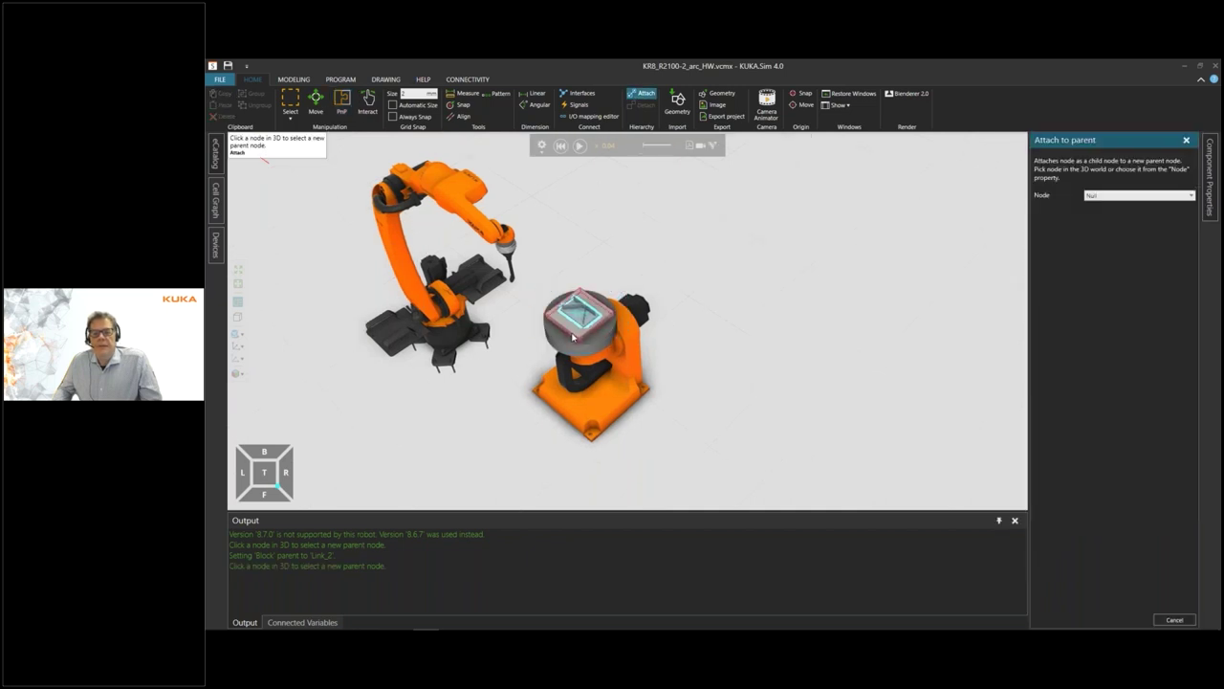
{"action": "left_click", "coordinate": [573, 337]}
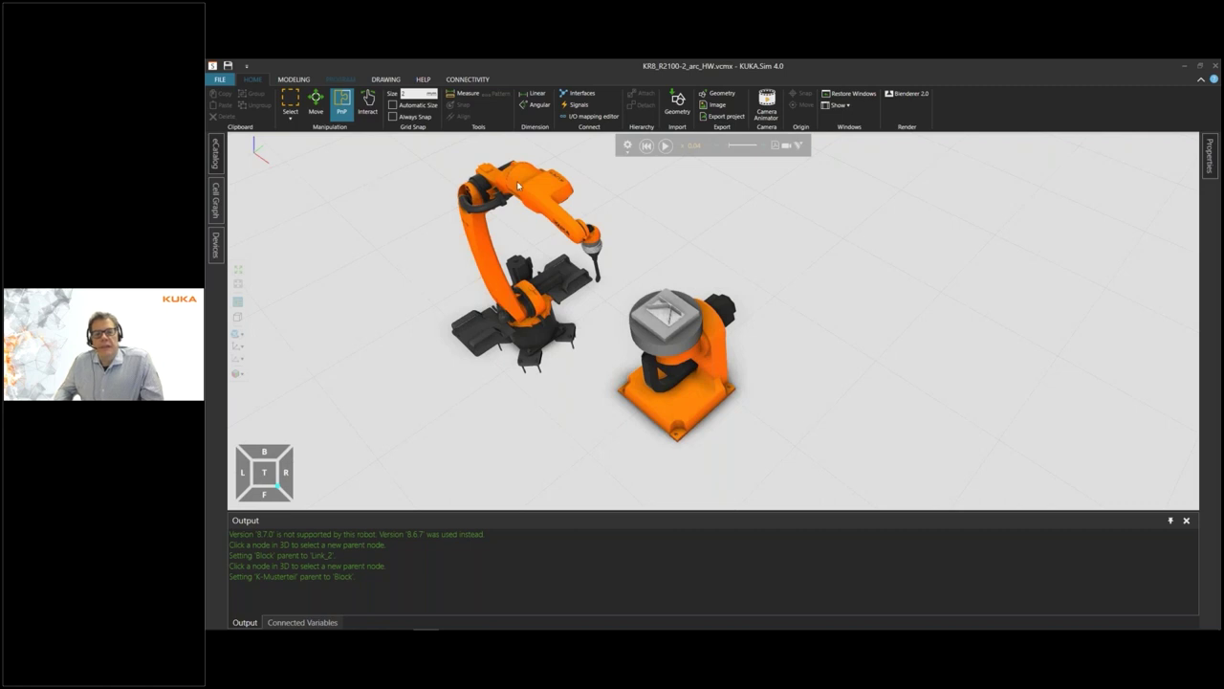
Delete the second SPTP HOME motion from the robot's Main program
{"action": "left_click", "coordinate": [341, 78]}
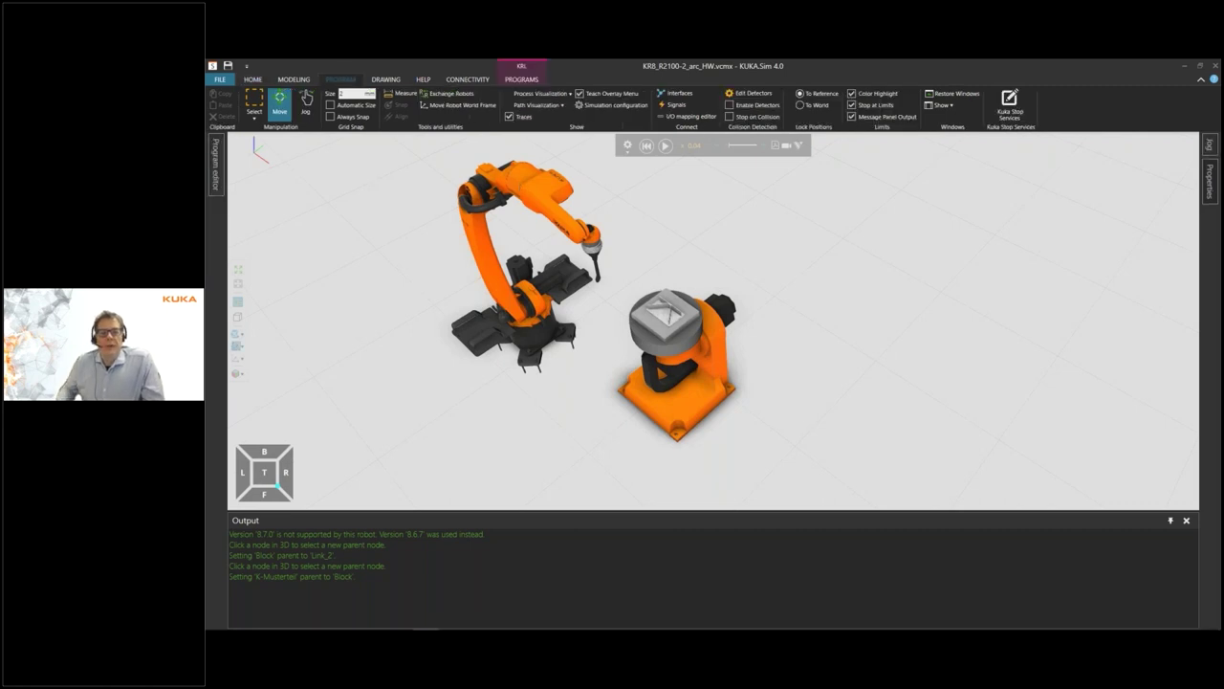
{"action": "left_click", "coordinate": [513, 187]}
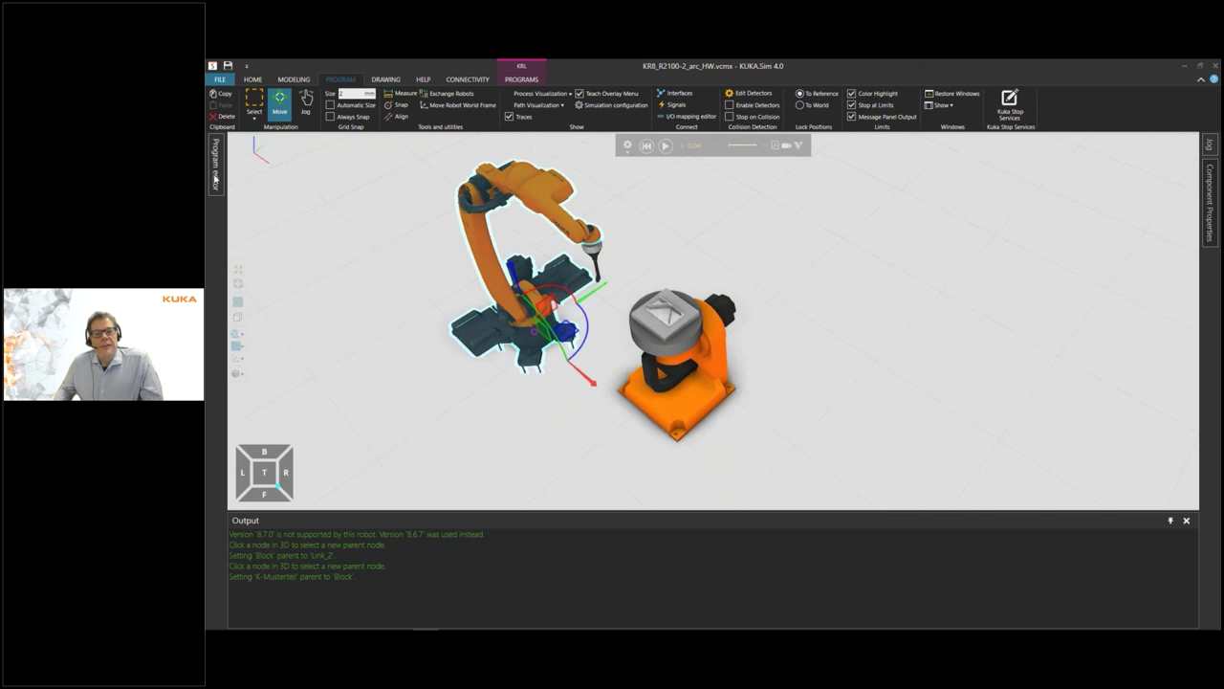
{"action": "mouse_move", "coordinate": [215, 177]}
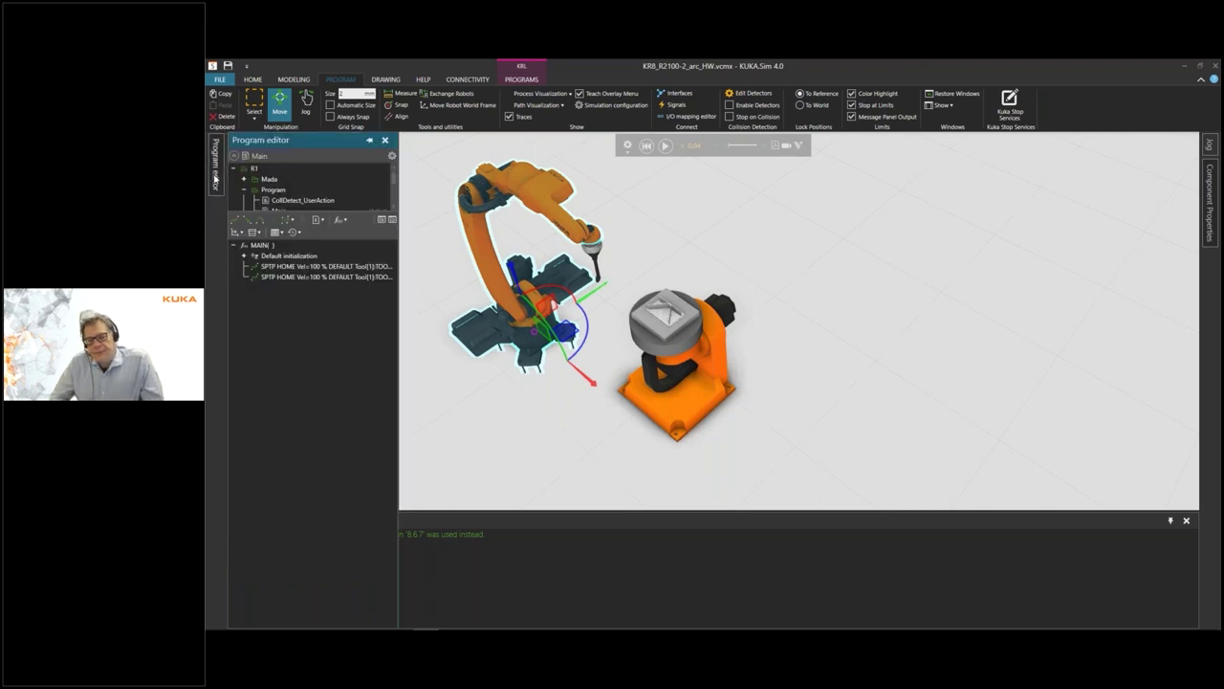
{"action": "left_click", "coordinate": [297, 276]}
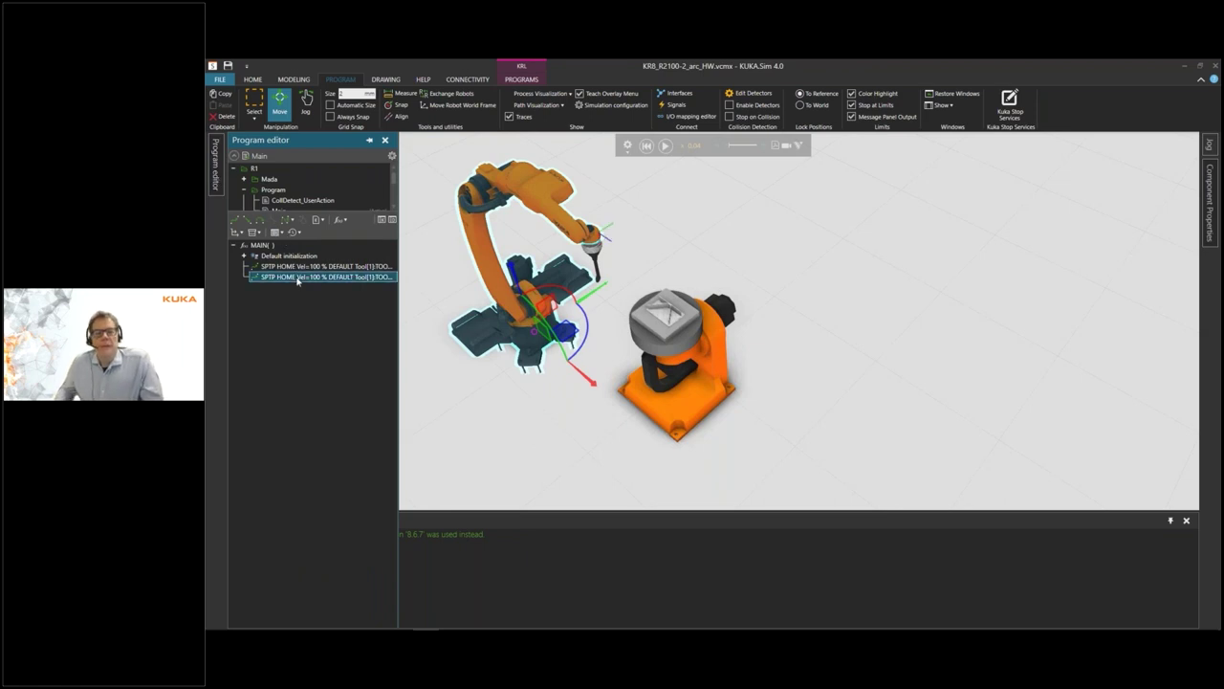
{"action": "key", "text": "Delete"}
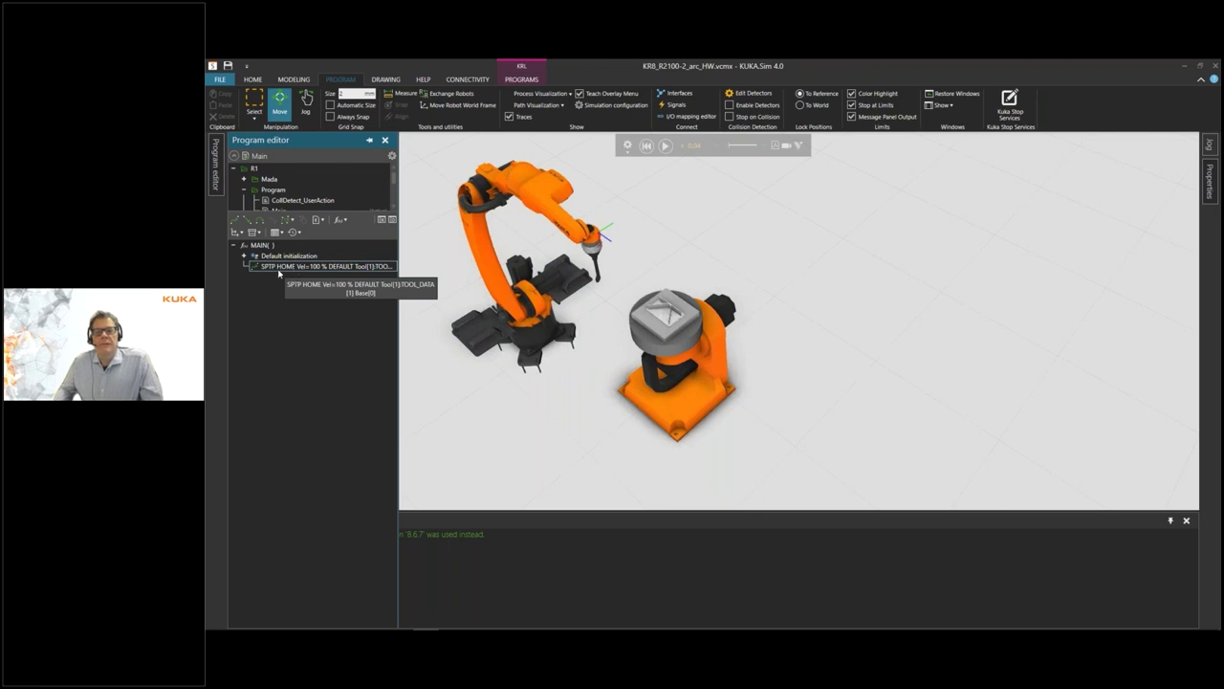
Insert an ArcWeld statement after the remaining SPTP HOME motion in Main and keep the program editor docked open
{"action": "left_click", "coordinate": [294, 271]}
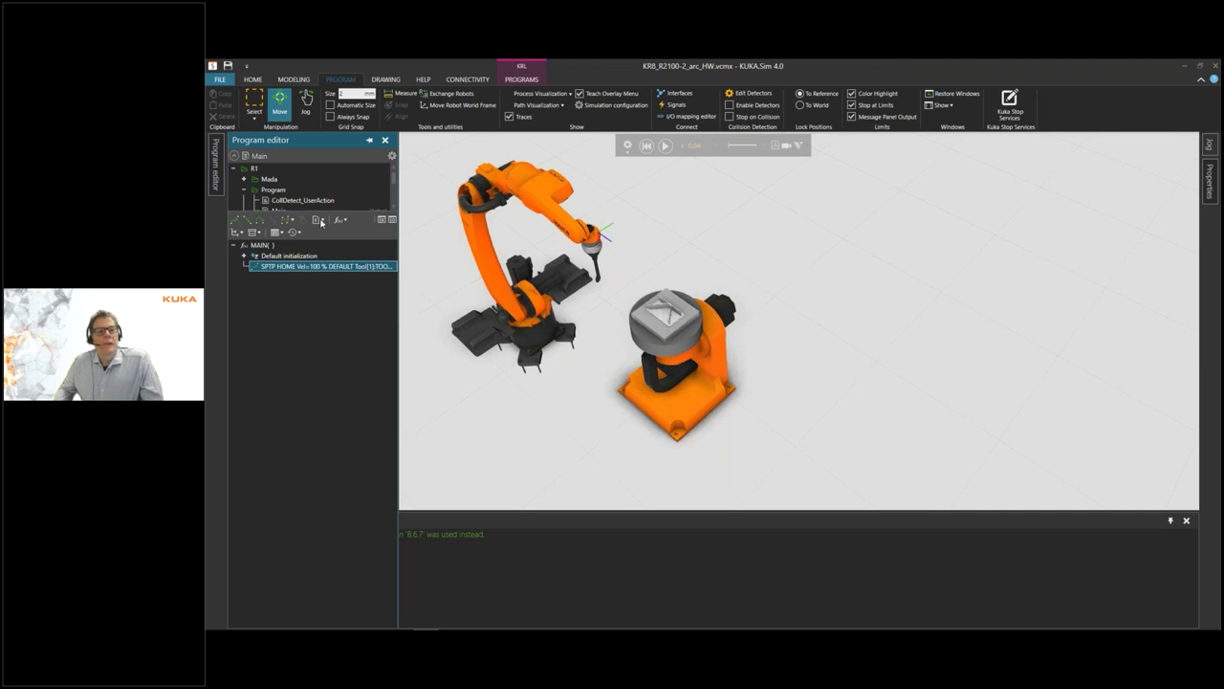
{"action": "left_click", "coordinate": [321, 221]}
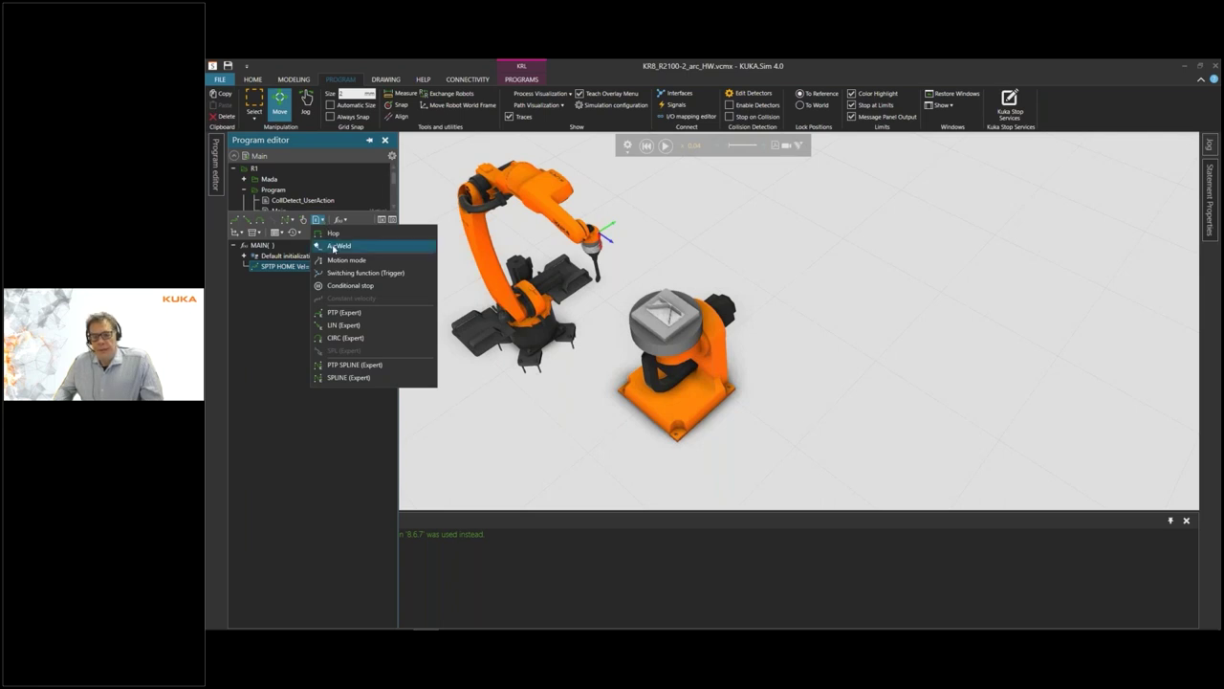
{"action": "left_click", "coordinate": [333, 247]}
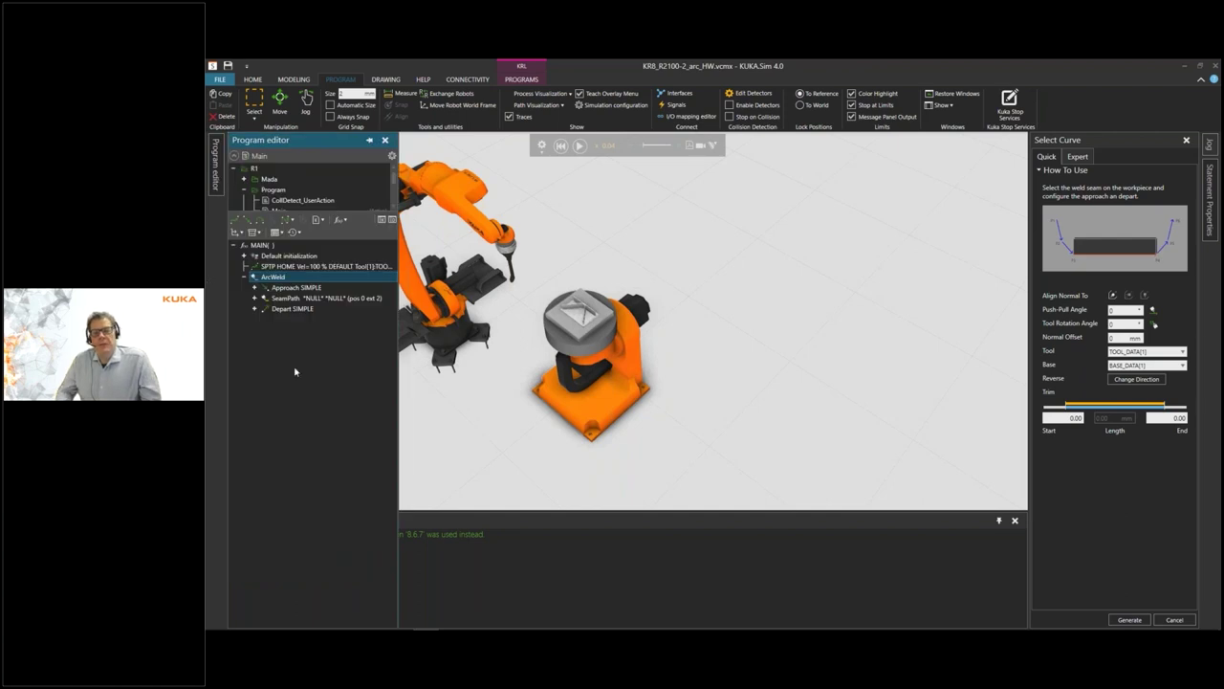
{"action": "right_click_drag", "start_coordinate": [535, 363], "coordinate": [743, 373], "text": "ctrl"}
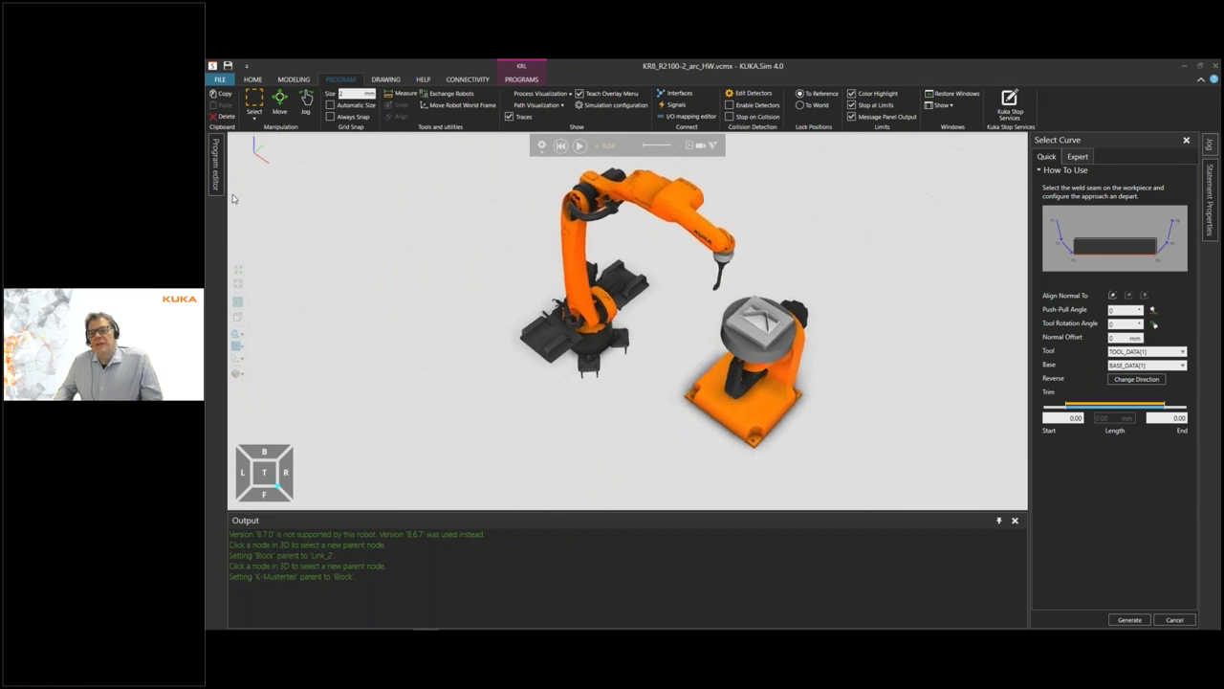
{"action": "left_click", "coordinate": [216, 160]}
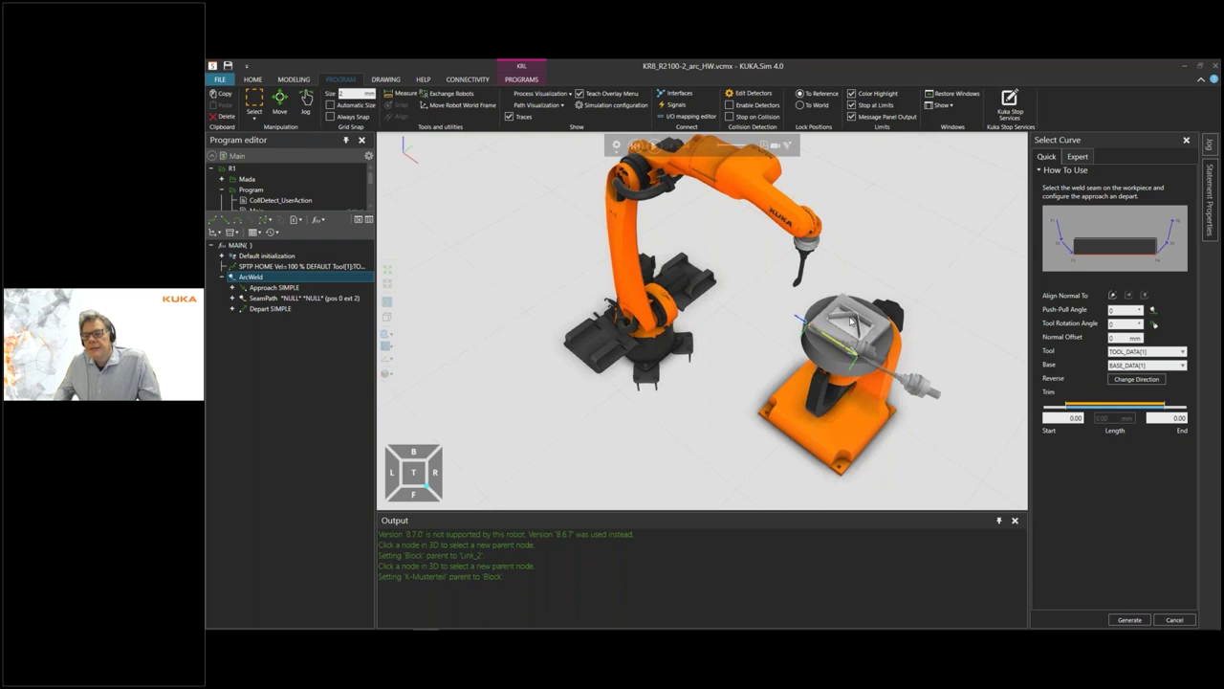
In the weld curve's expert settings, set the approach axis to +Z and the secondary axis to -Y
{"action": "scroll", "coordinate": [851, 321], "scroll_direction": "up", "scroll_amount": 1}
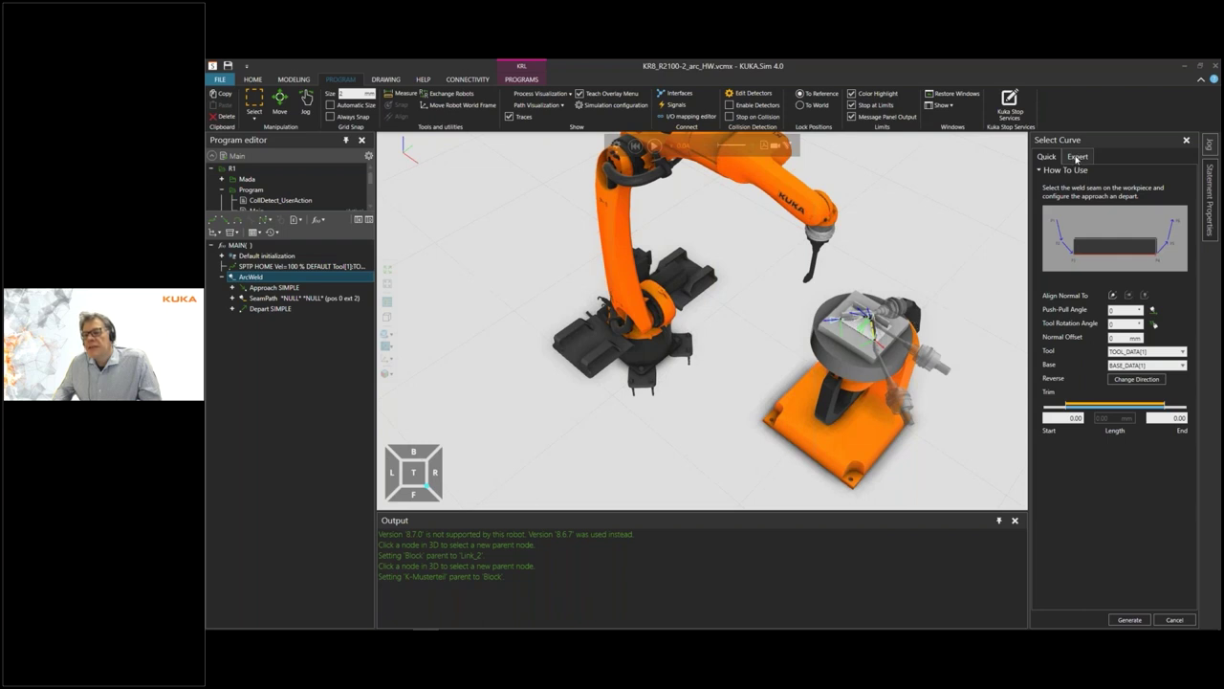
{"action": "left_click", "coordinate": [1077, 158]}
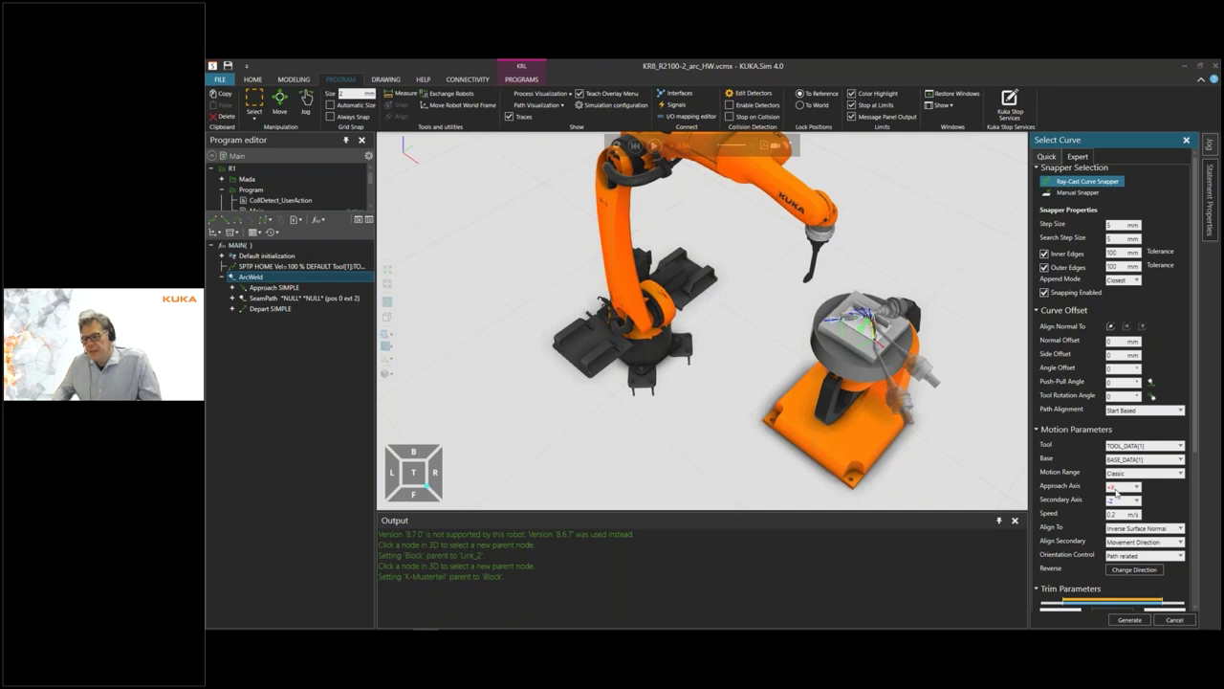
{"action": "left_click", "coordinate": [1138, 489]}
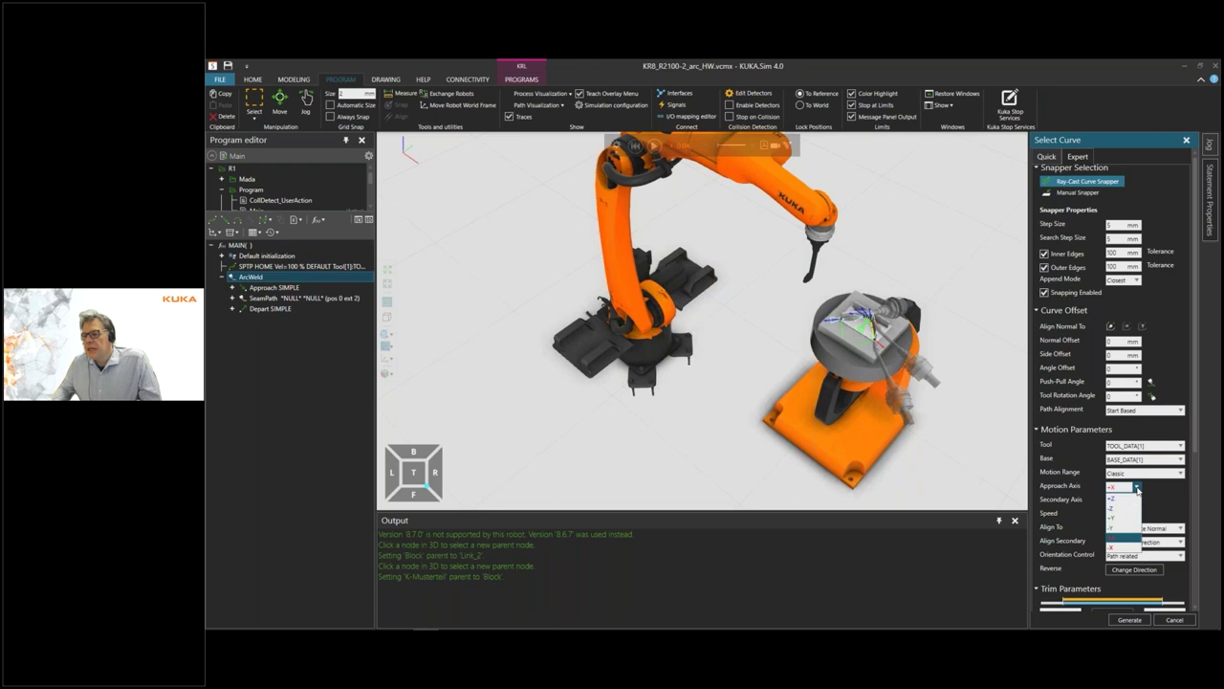
{"action": "left_click", "coordinate": [1126, 505]}
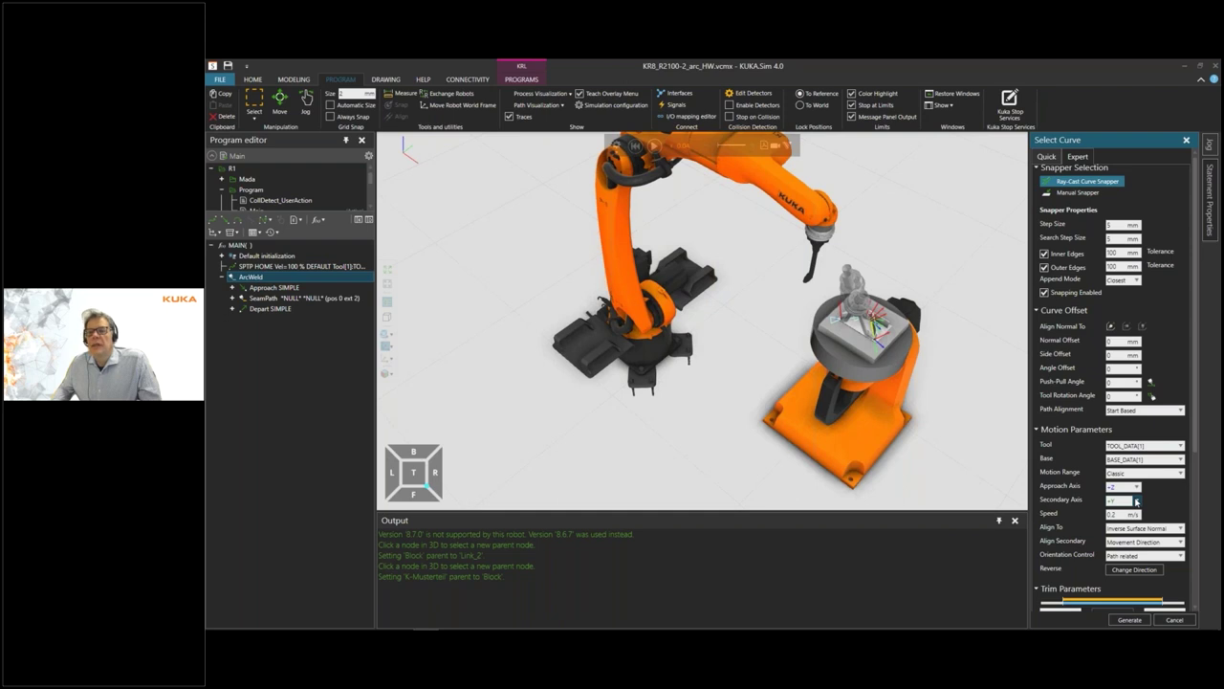
{"action": "left_click", "coordinate": [1136, 501]}
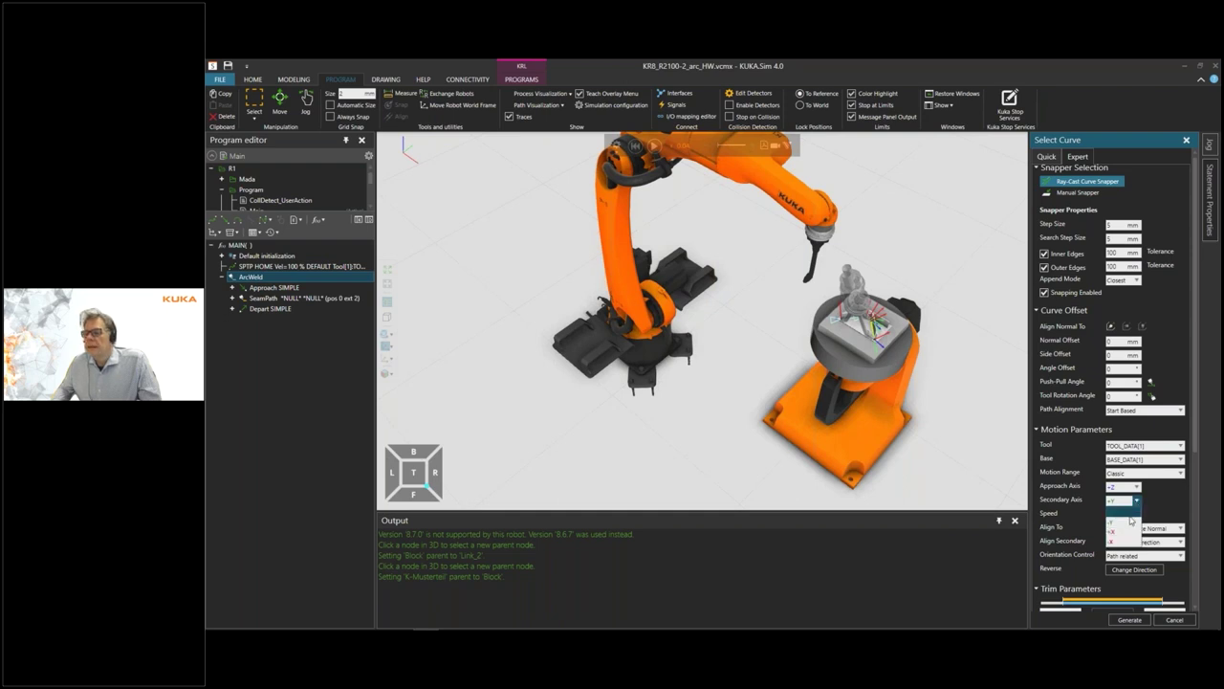
{"action": "left_click", "coordinate": [1129, 525]}
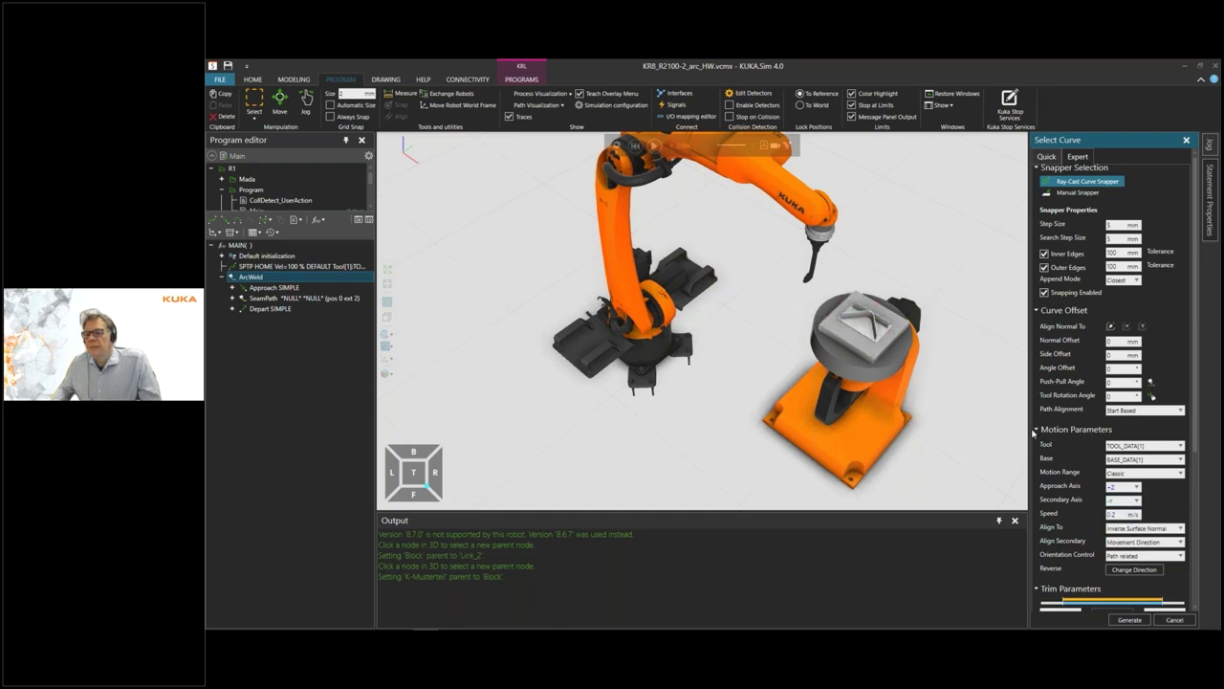
Select the weld seam along the diagonal rib of the K-Musterteil part and generate the ArcWeld path
{"action": "left_click", "coordinate": [856, 322]}
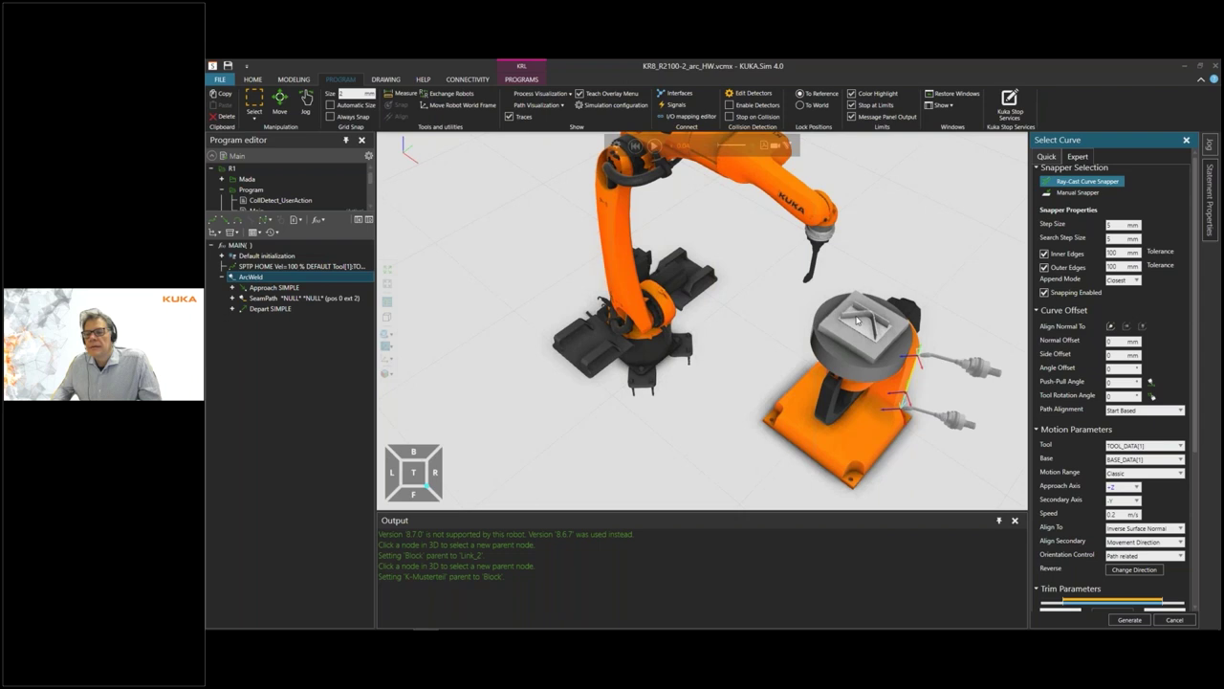
{"action": "left_click", "coordinate": [859, 324]}
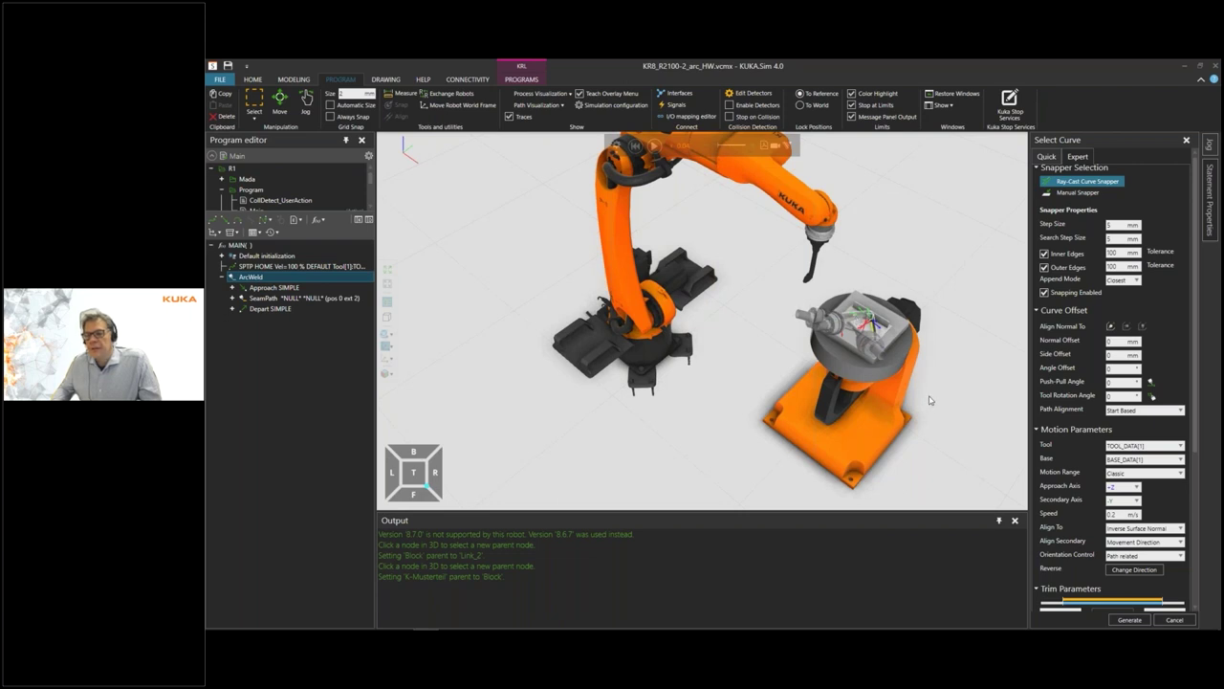
{"action": "left_click", "coordinate": [1128, 620]}
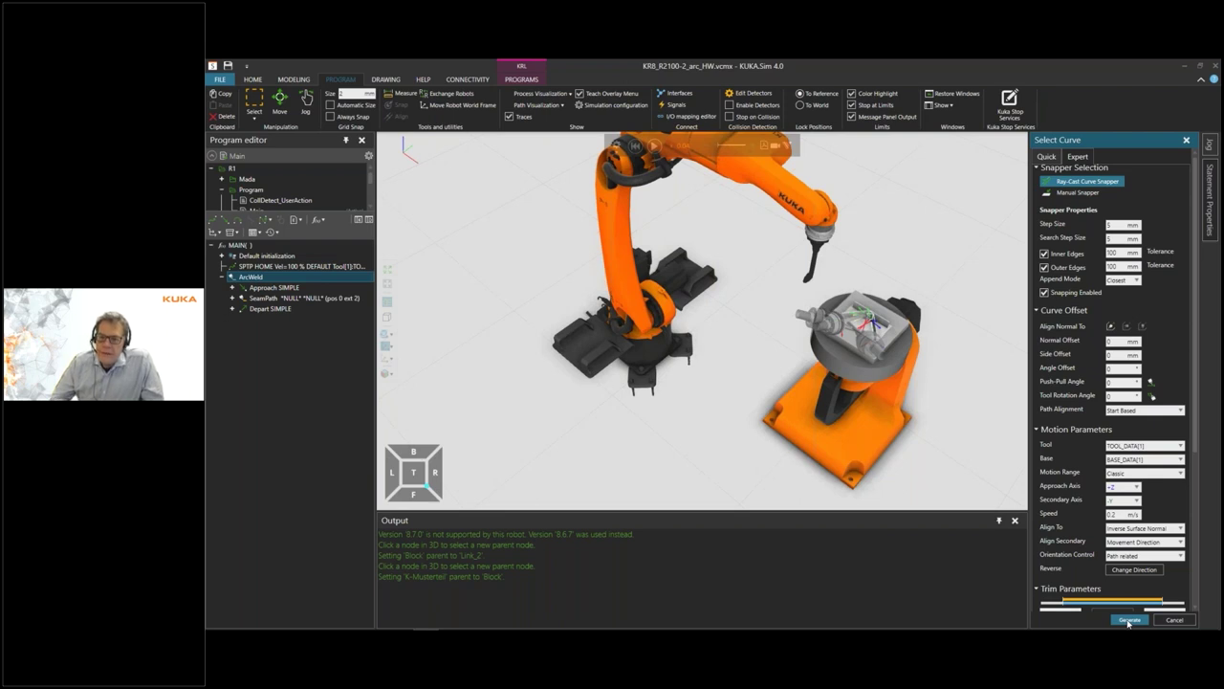
{"action": "left_click", "coordinate": [1129, 620]}
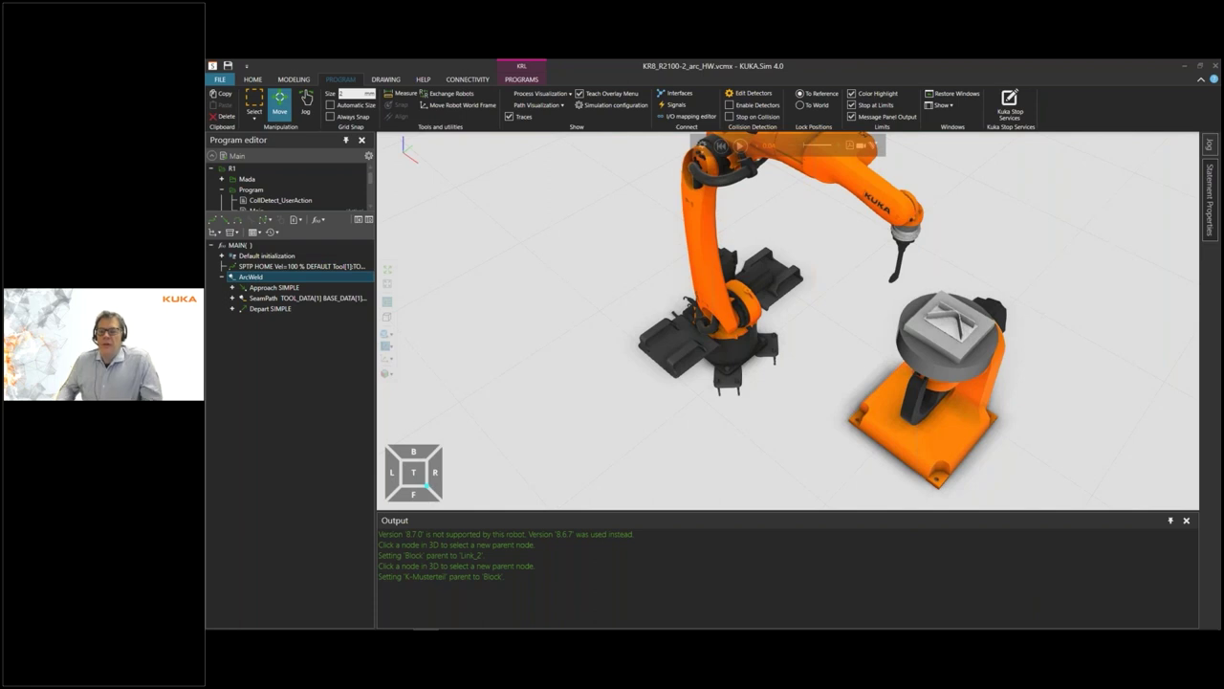
Expand the ArcWeld statement's Approach, SeamPath and Depart groups to review their motions
{"action": "left_click", "coordinate": [232, 288]}
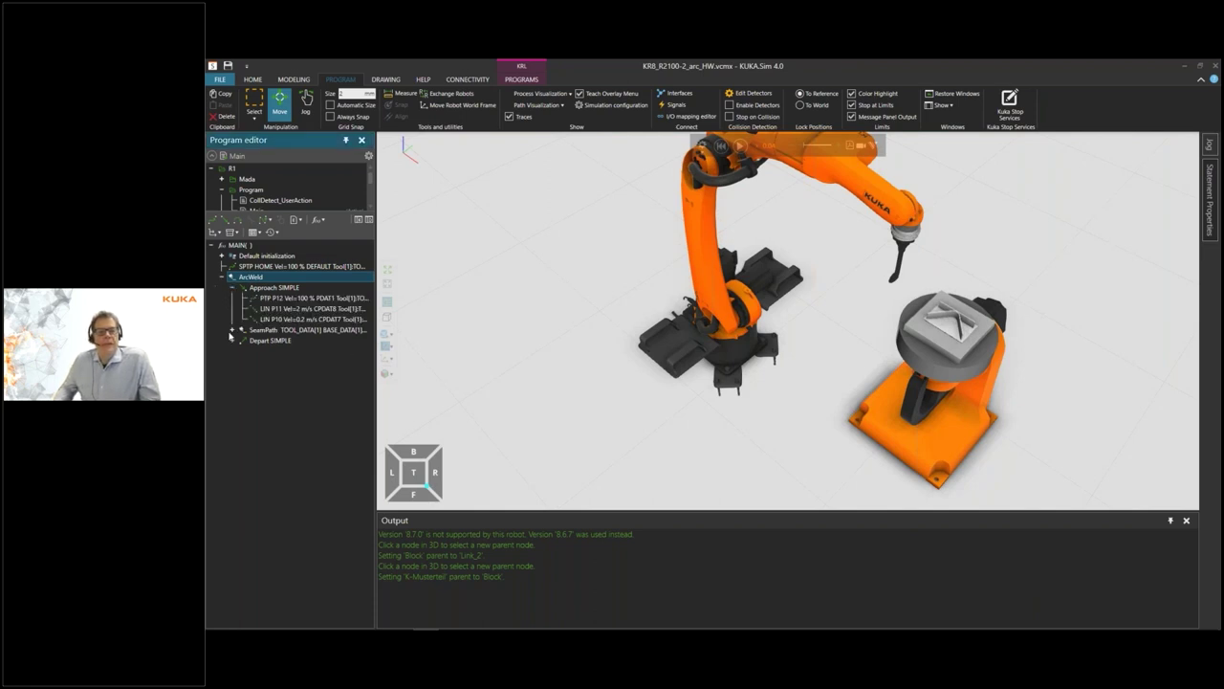
{"action": "left_click", "coordinate": [232, 331]}
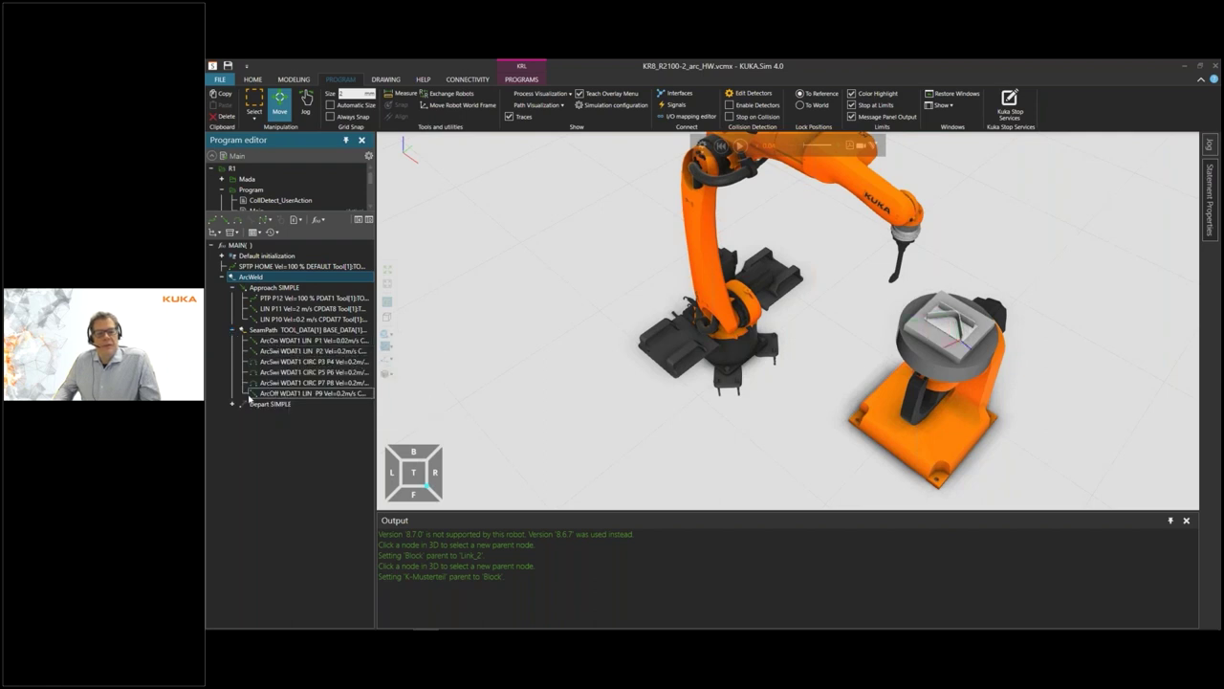
{"action": "left_click", "coordinate": [235, 404]}
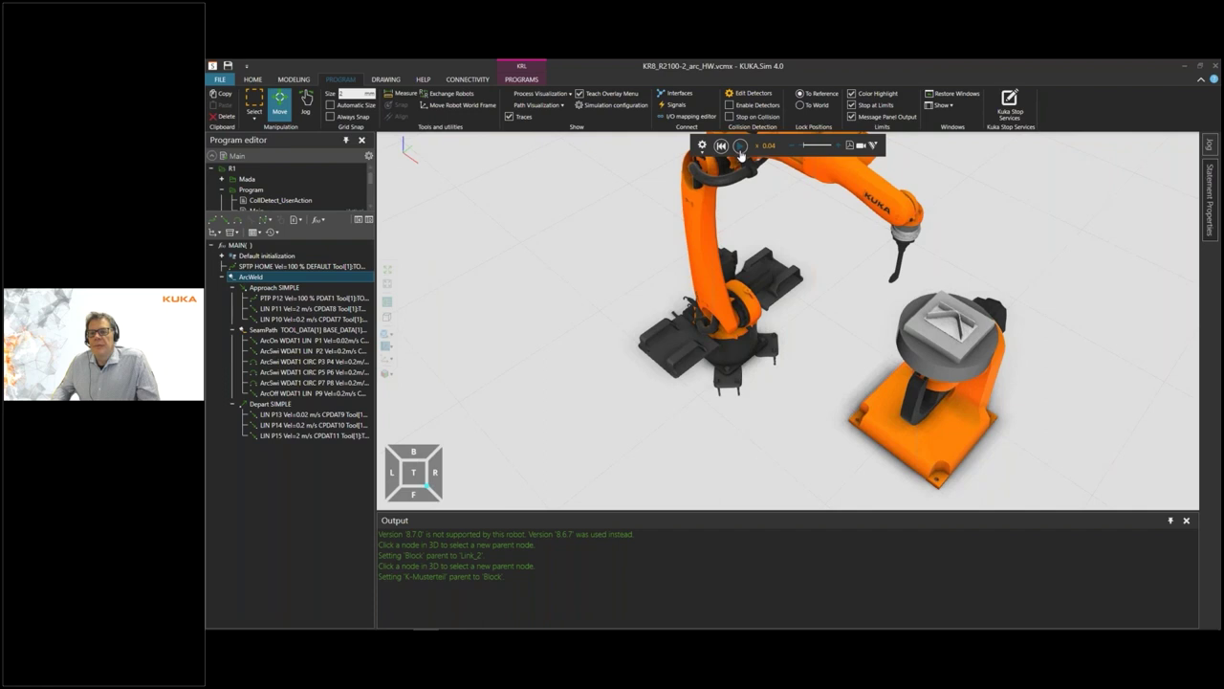
Start the simulation and generate the required machine data, using DKP-400_1_40A for the DKP 400 positioner
{"action": "left_click", "coordinate": [740, 147]}
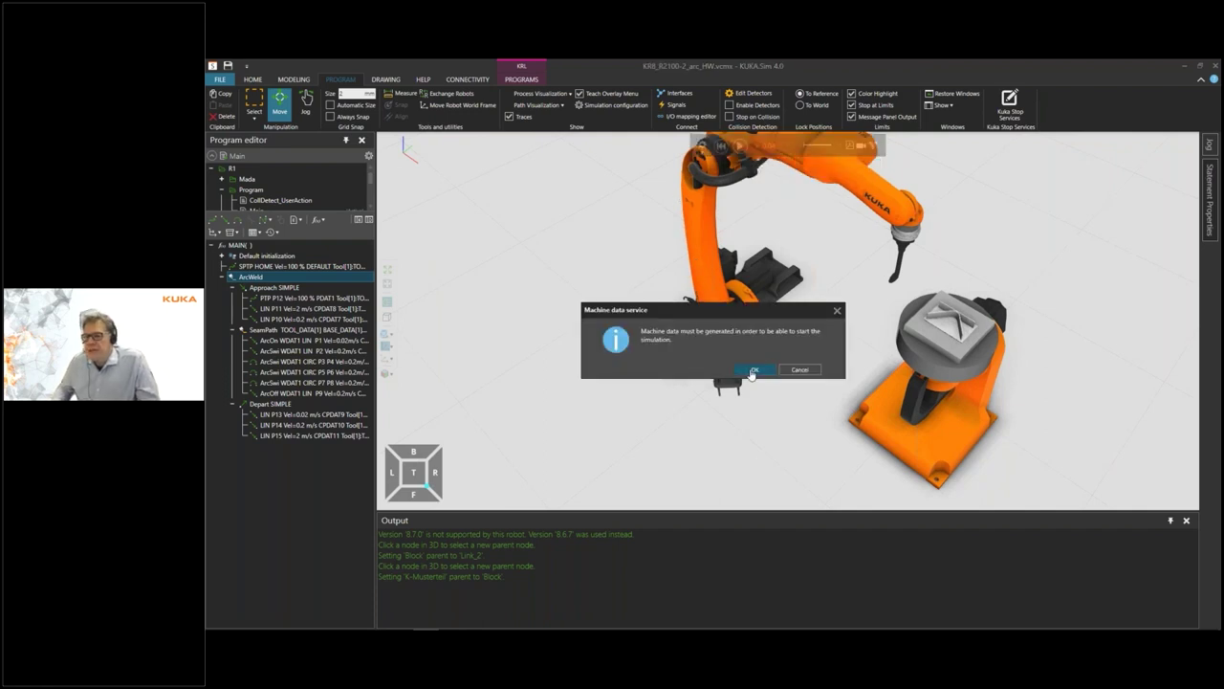
{"action": "left_click", "coordinate": [752, 370]}
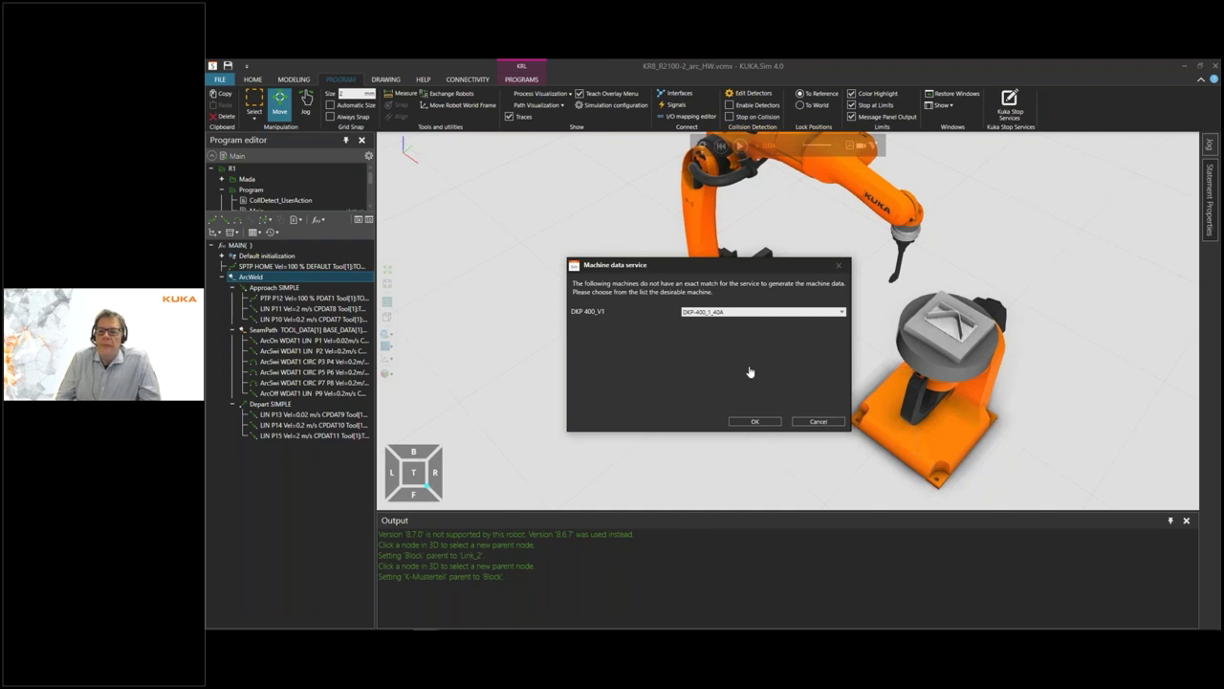
{"action": "left_click", "coordinate": [755, 421]}
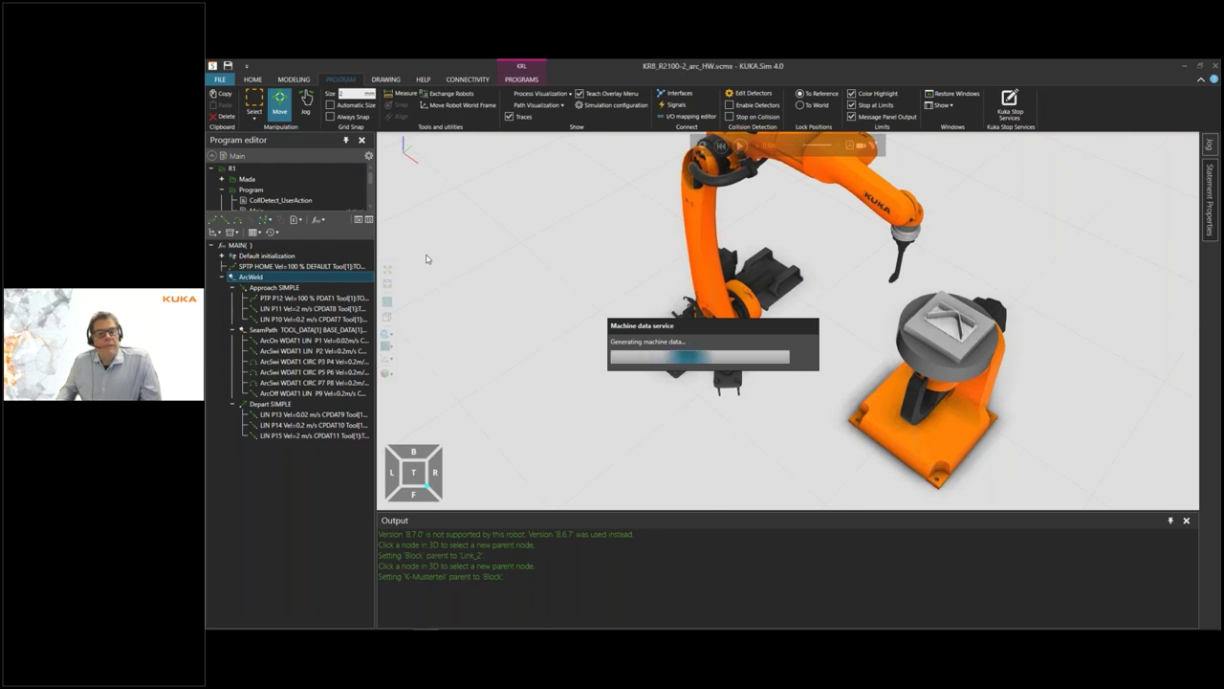
{"action": "left_click", "coordinate": [419, 241]}
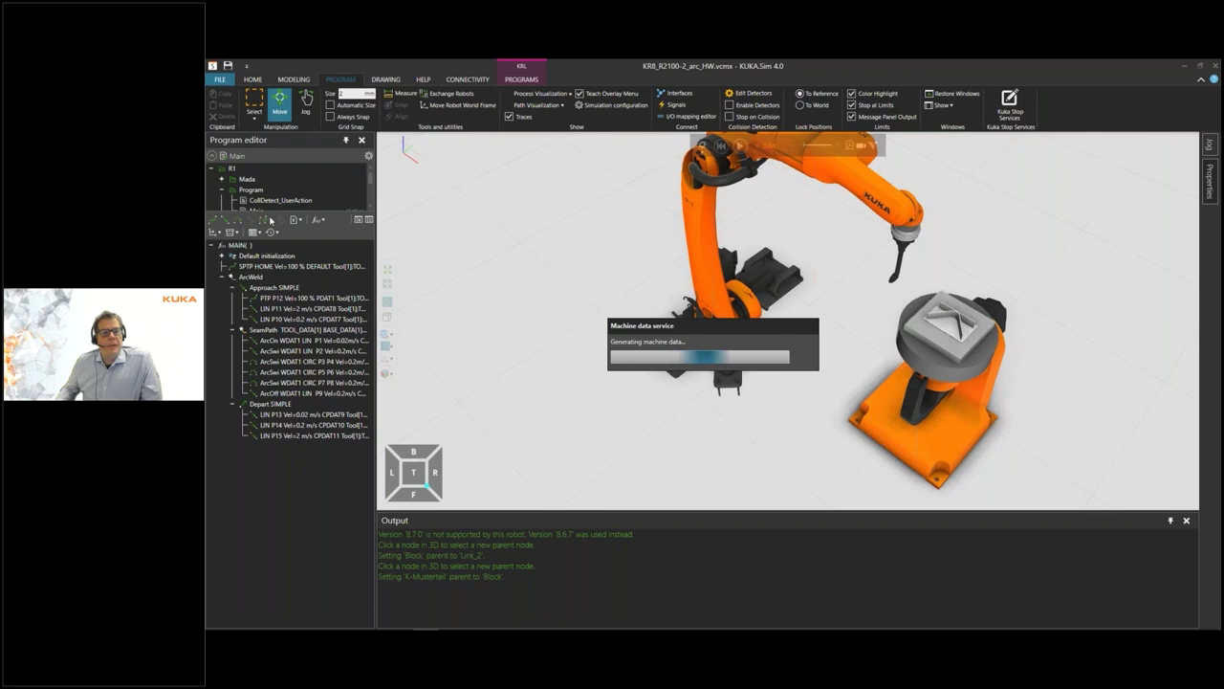
{"action": "left_click", "coordinate": [271, 221]}
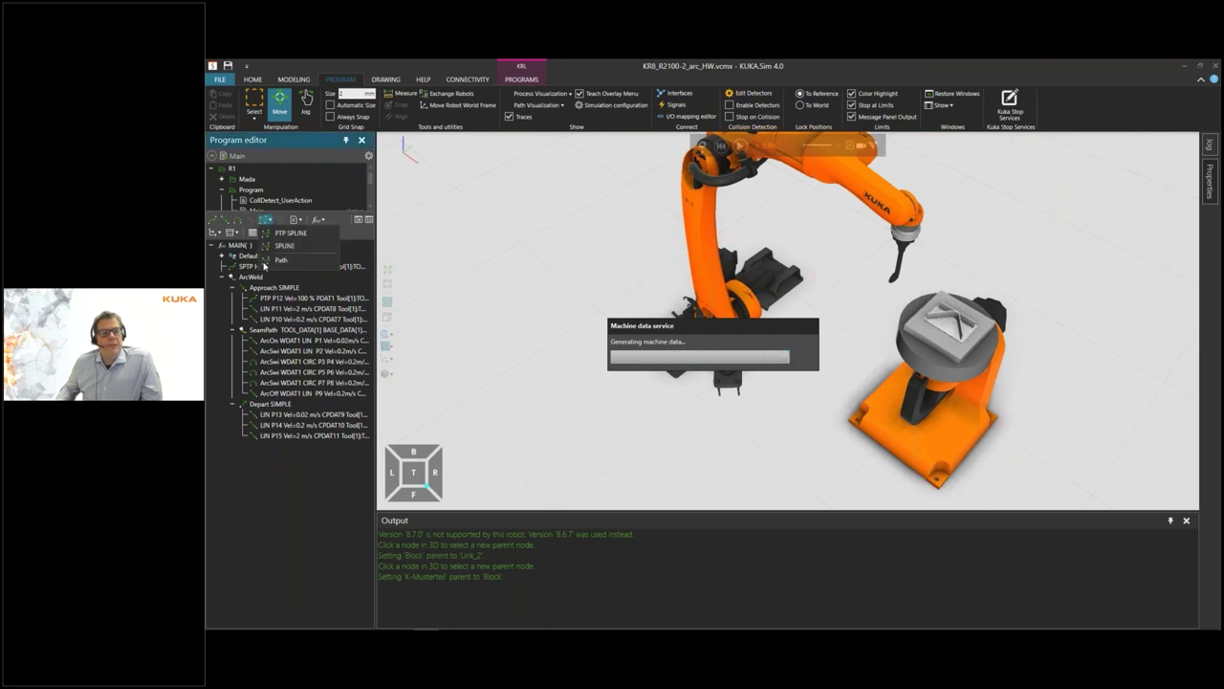
{"action": "left_click", "coordinate": [273, 465]}
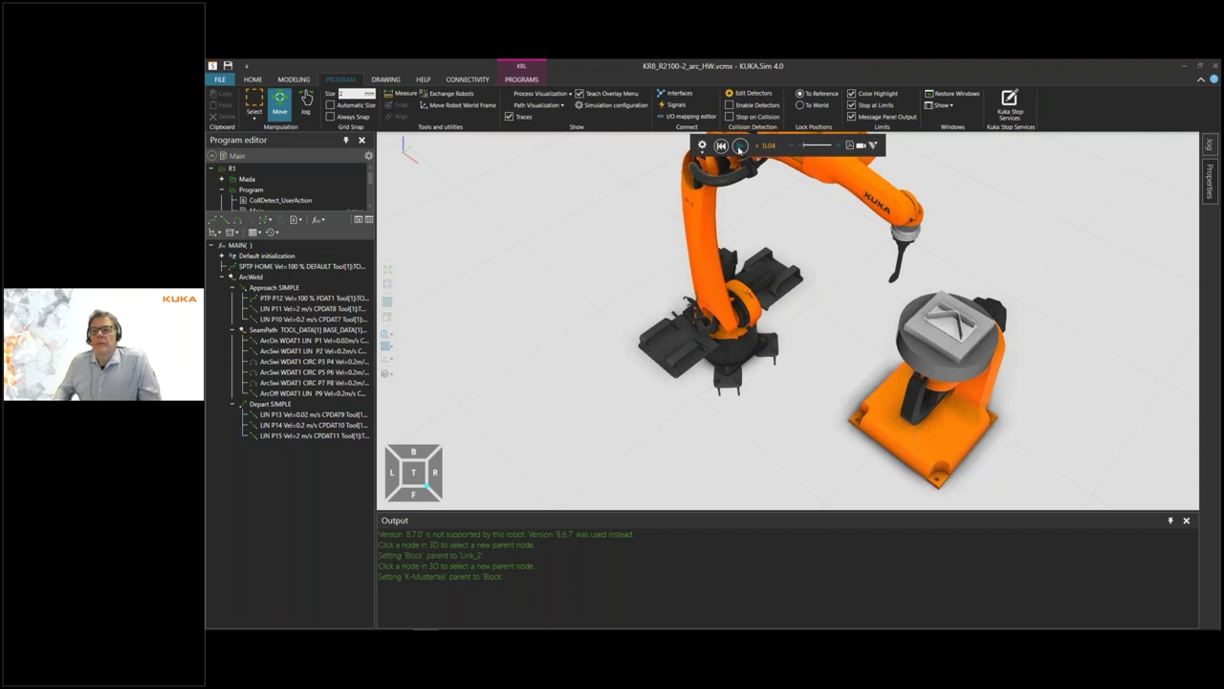
Run the welding simulation, watch the torch at the workpiece, then stop and reset it
{"action": "left_click", "coordinate": [740, 146]}
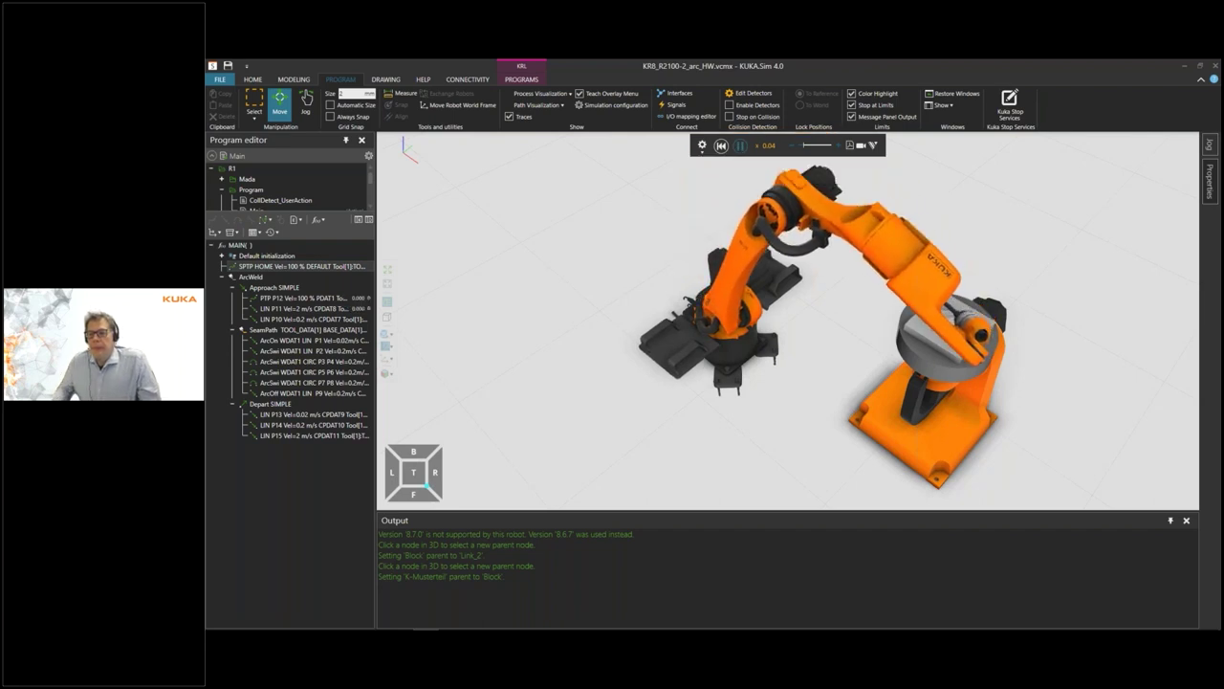
{"action": "right_click_drag", "start_coordinate": [781, 330], "coordinate": [742, 299]}
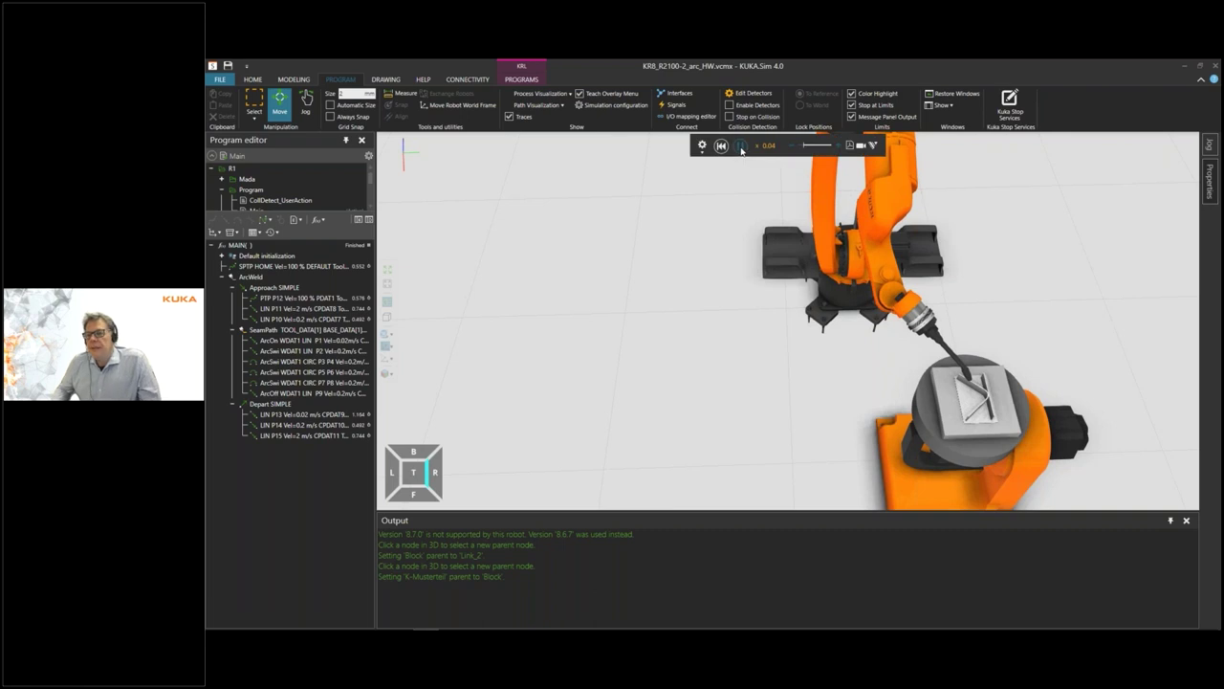
{"action": "left_click", "coordinate": [741, 146]}
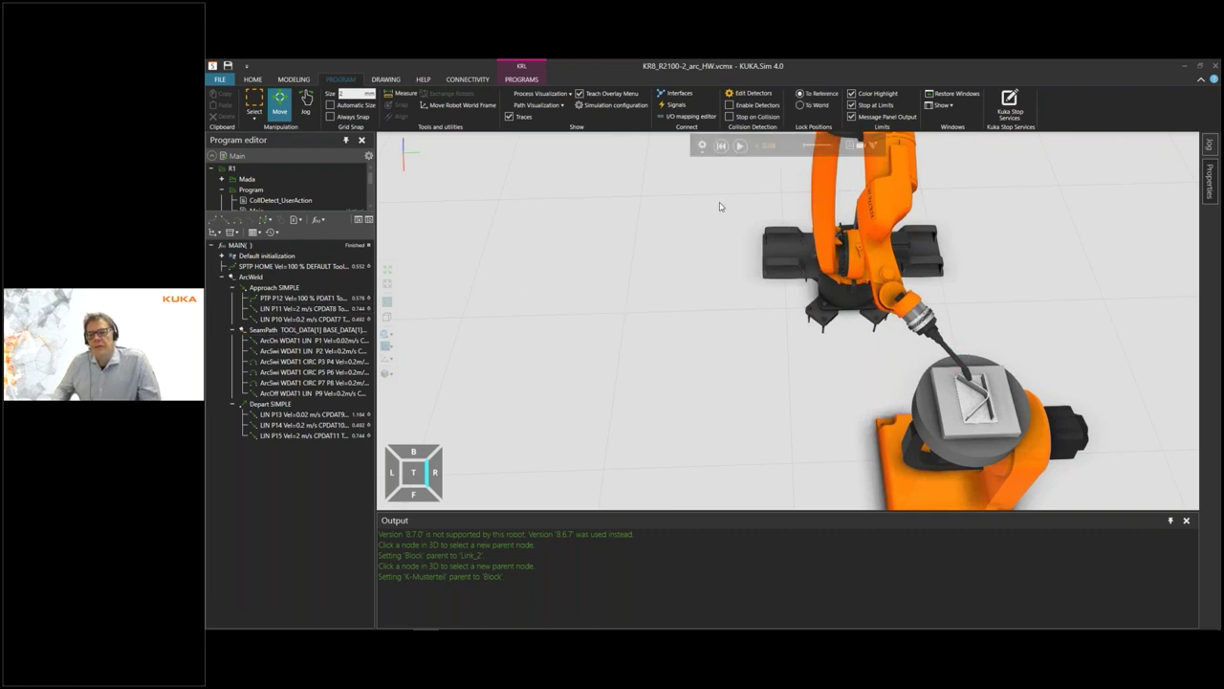
{"action": "left_click", "coordinate": [723, 146]}
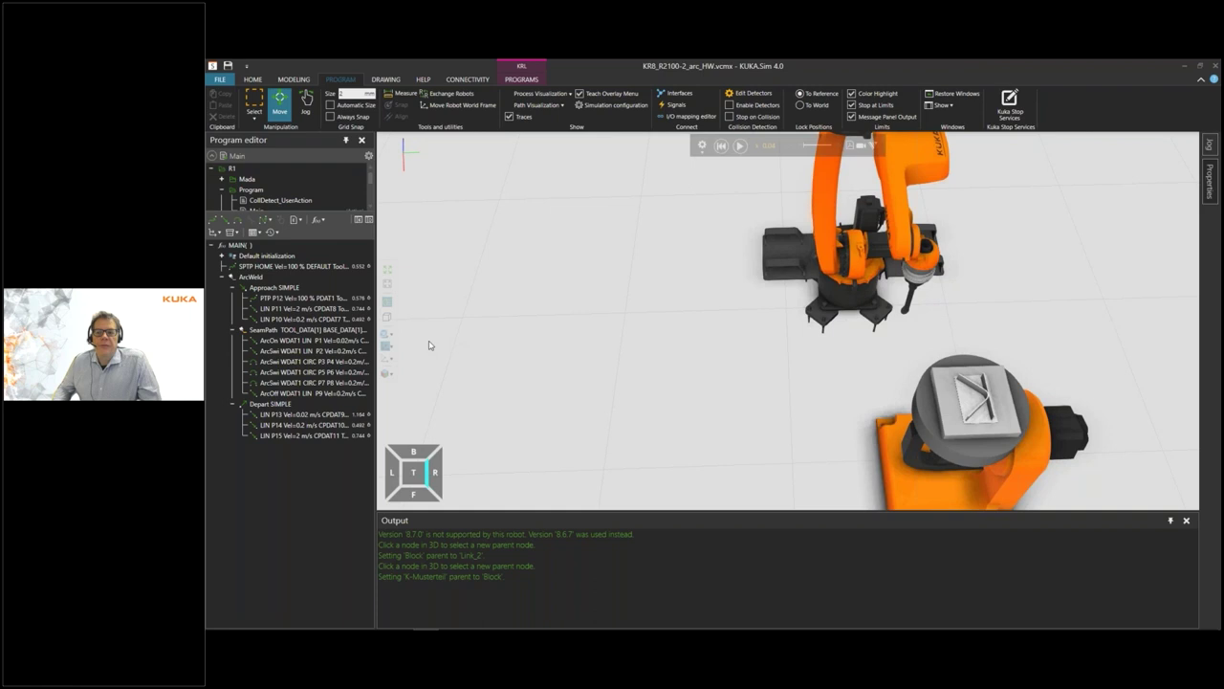
Step through the first SeamPath statements from ArcOn P1 to the P5–P6 arc to inspect their positions on the workpiece
{"action": "left_click", "coordinate": [282, 342]}
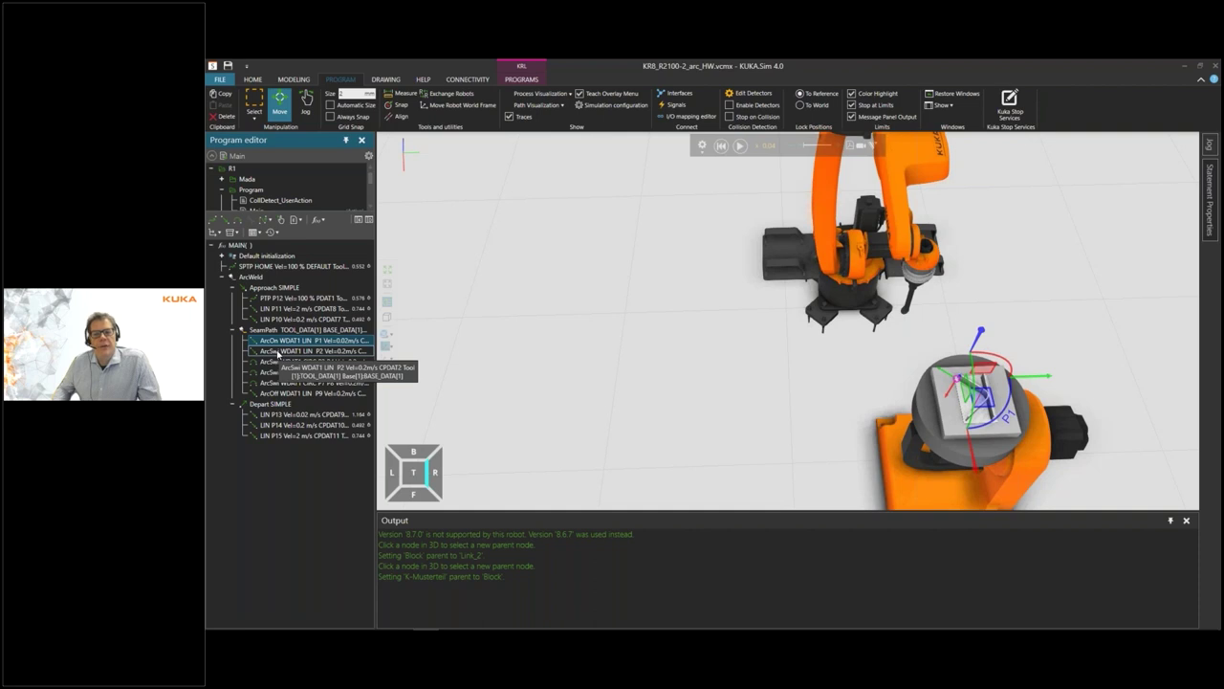
{"action": "left_click", "coordinate": [278, 353]}
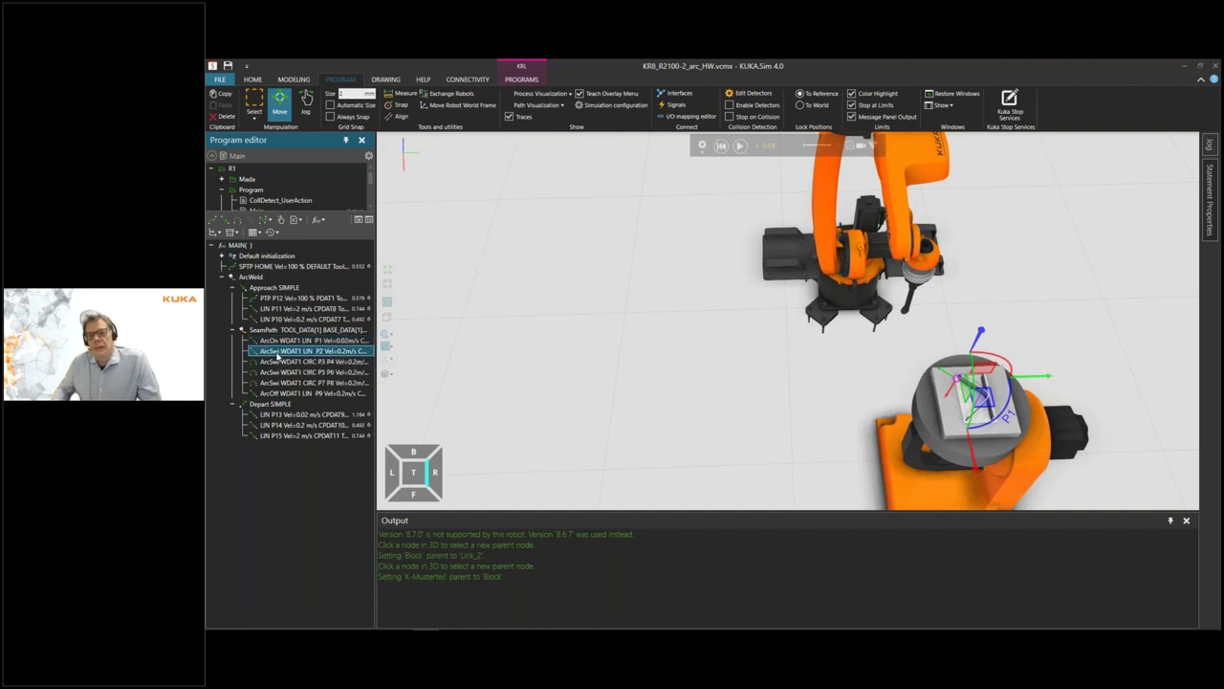
{"action": "left_click", "coordinate": [279, 362]}
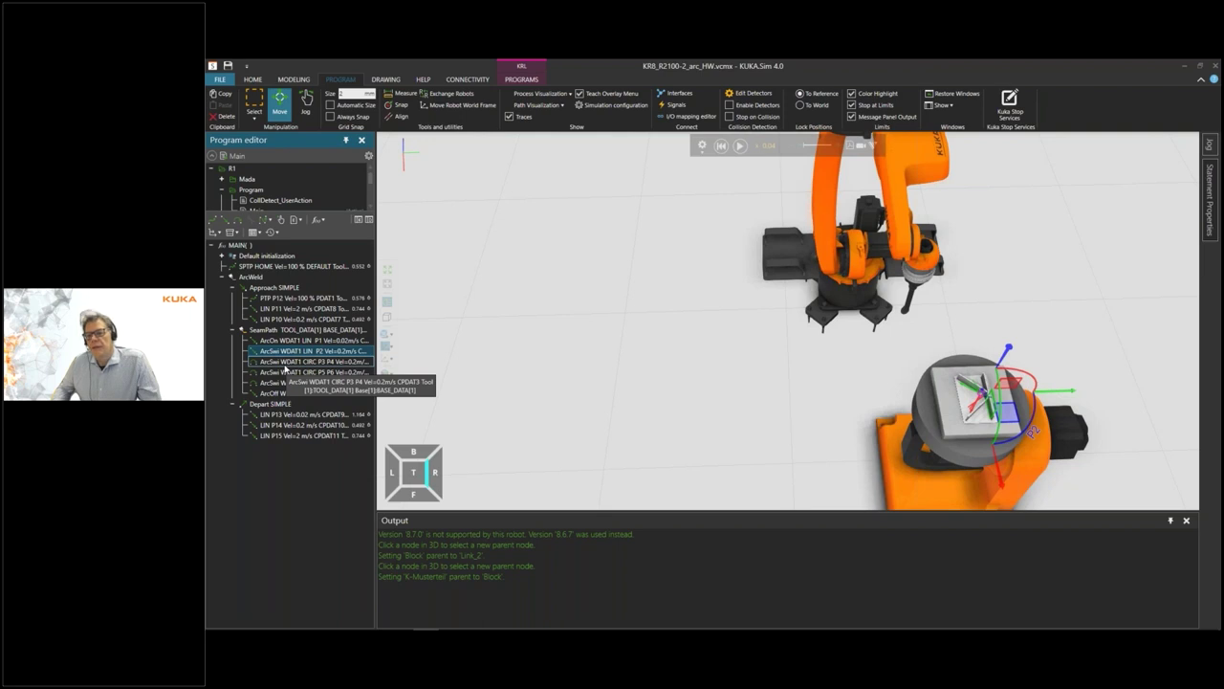
{"action": "left_click", "coordinate": [284, 363]}
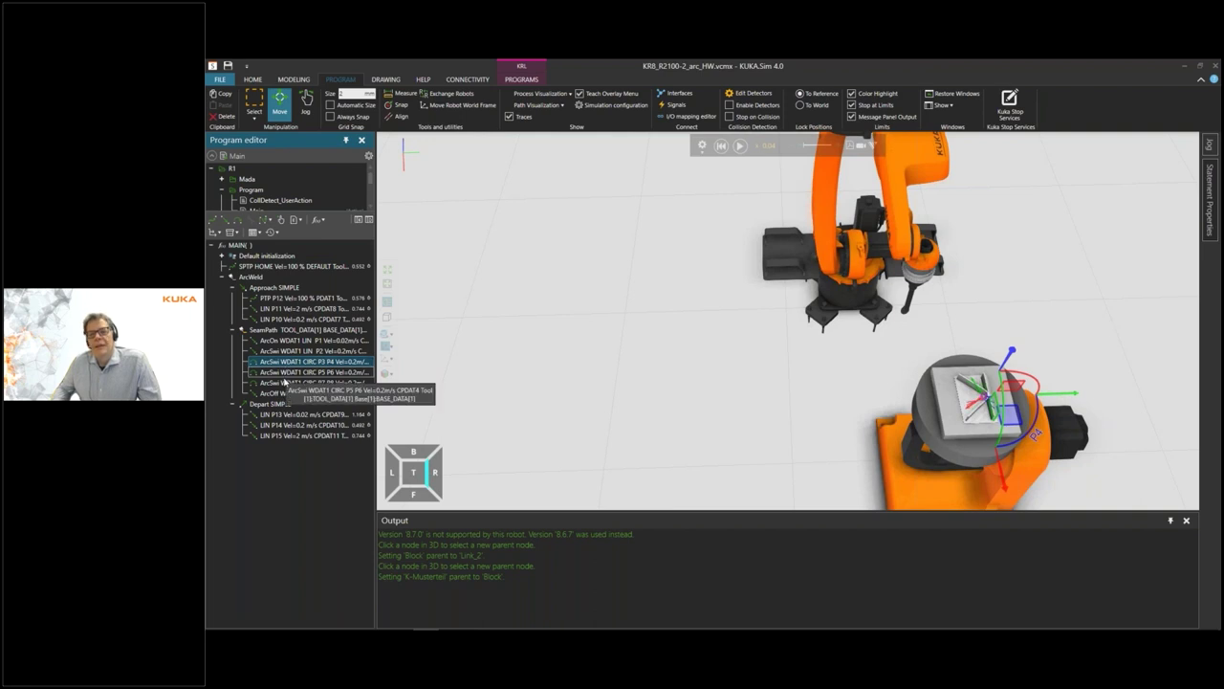
{"action": "left_click", "coordinate": [284, 375]}
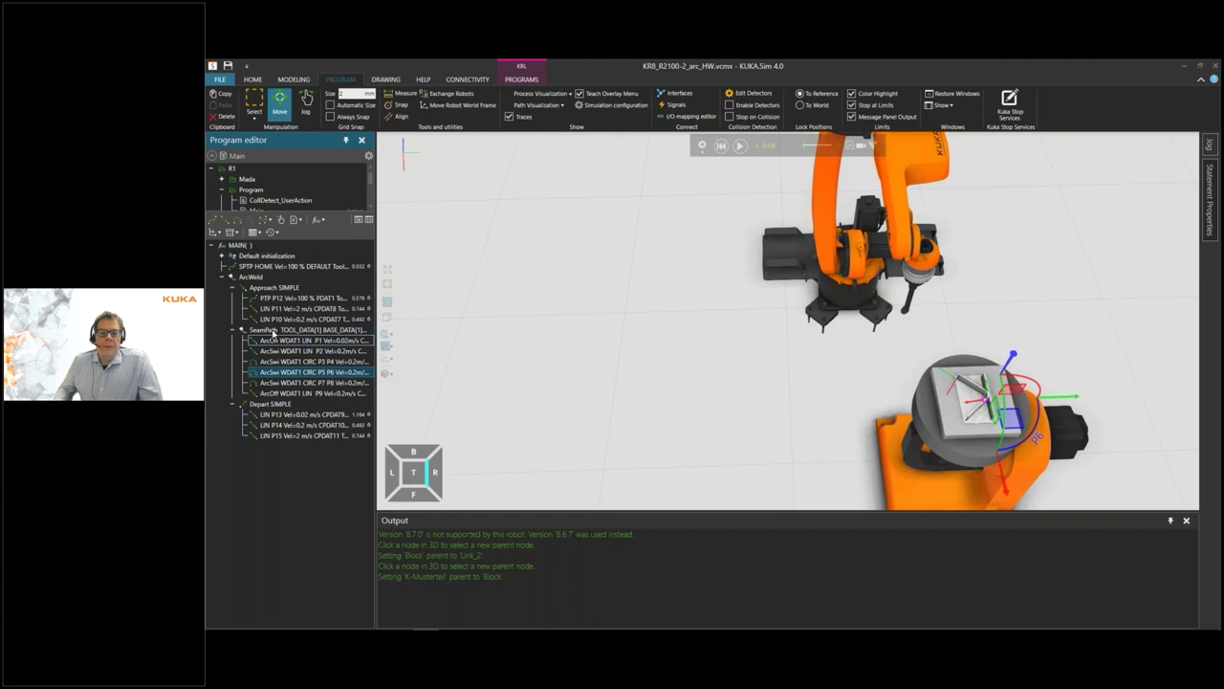
Examine the P1 ArcOn statement's motion, strike, weld and seam data properties, including the available weave patterns
{"action": "left_click", "coordinate": [272, 342]}
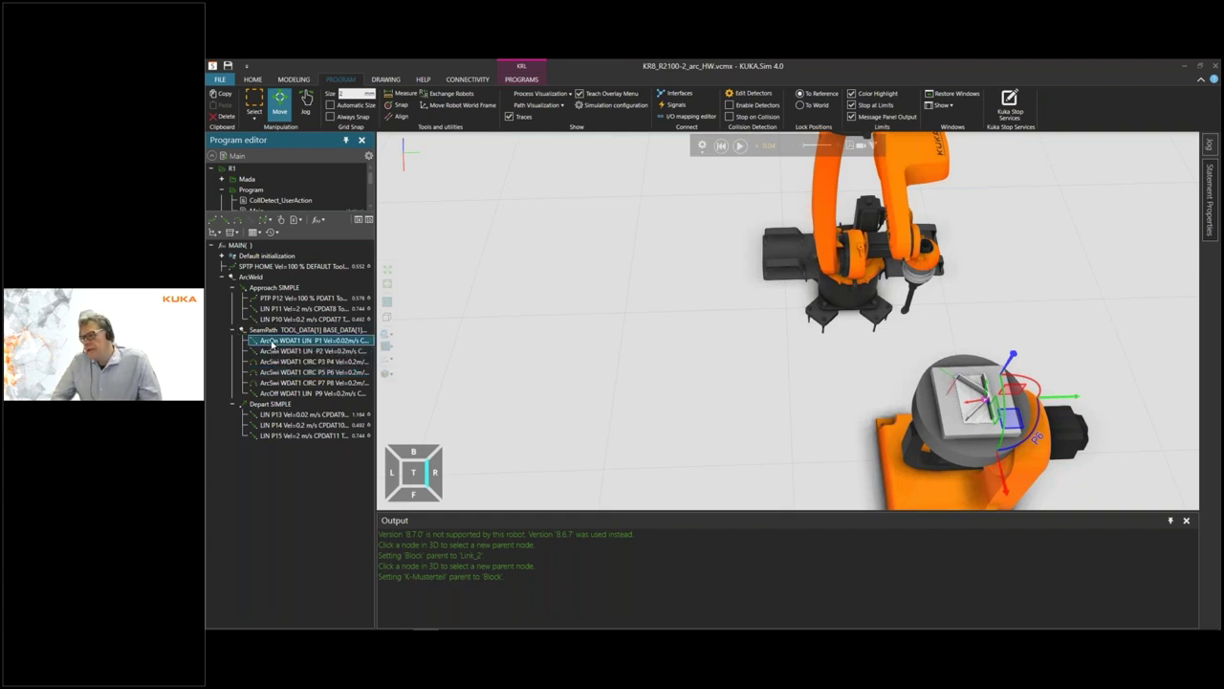
{"action": "left_click", "coordinate": [1211, 220]}
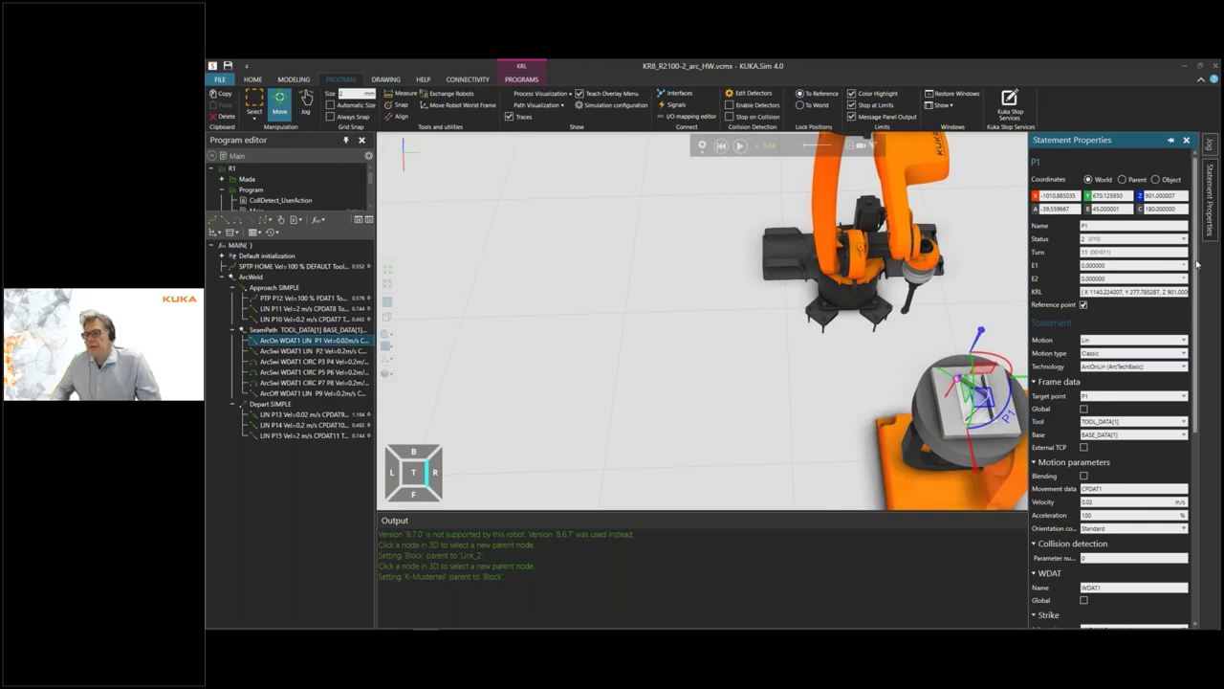
{"action": "scroll", "coordinate": [1196, 264], "scroll_direction": "down", "scroll_amount": 1}
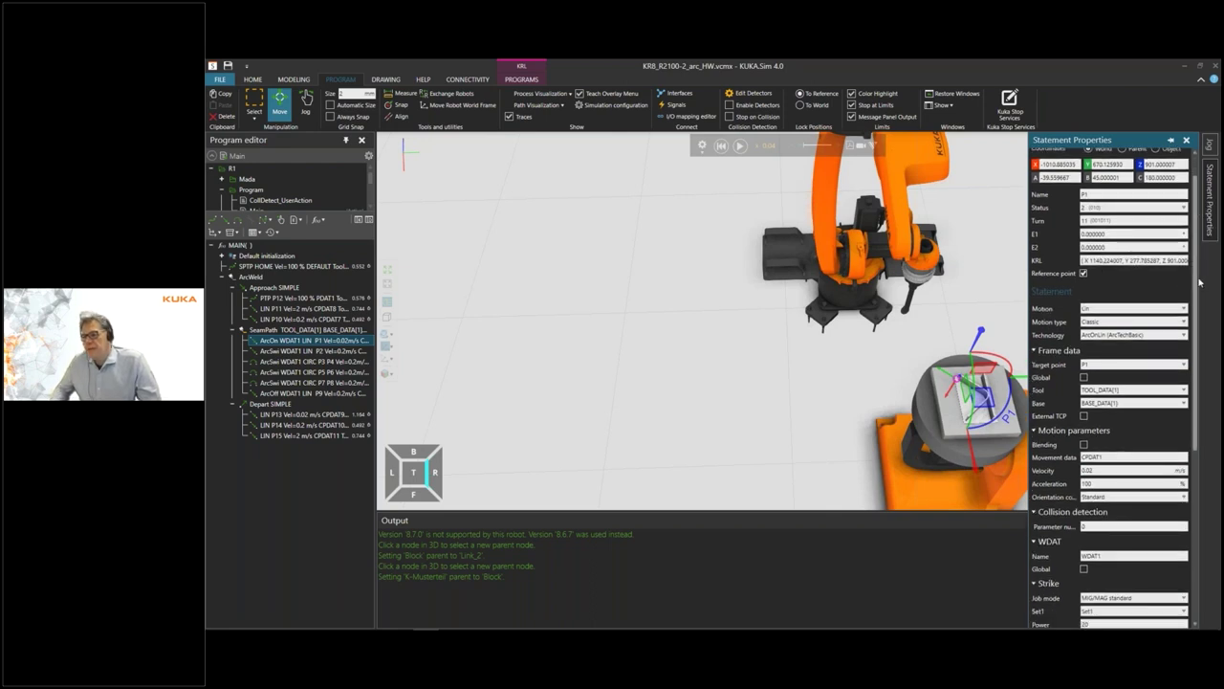
{"action": "scroll", "coordinate": [1198, 287], "scroll_direction": "down", "scroll_amount": 2}
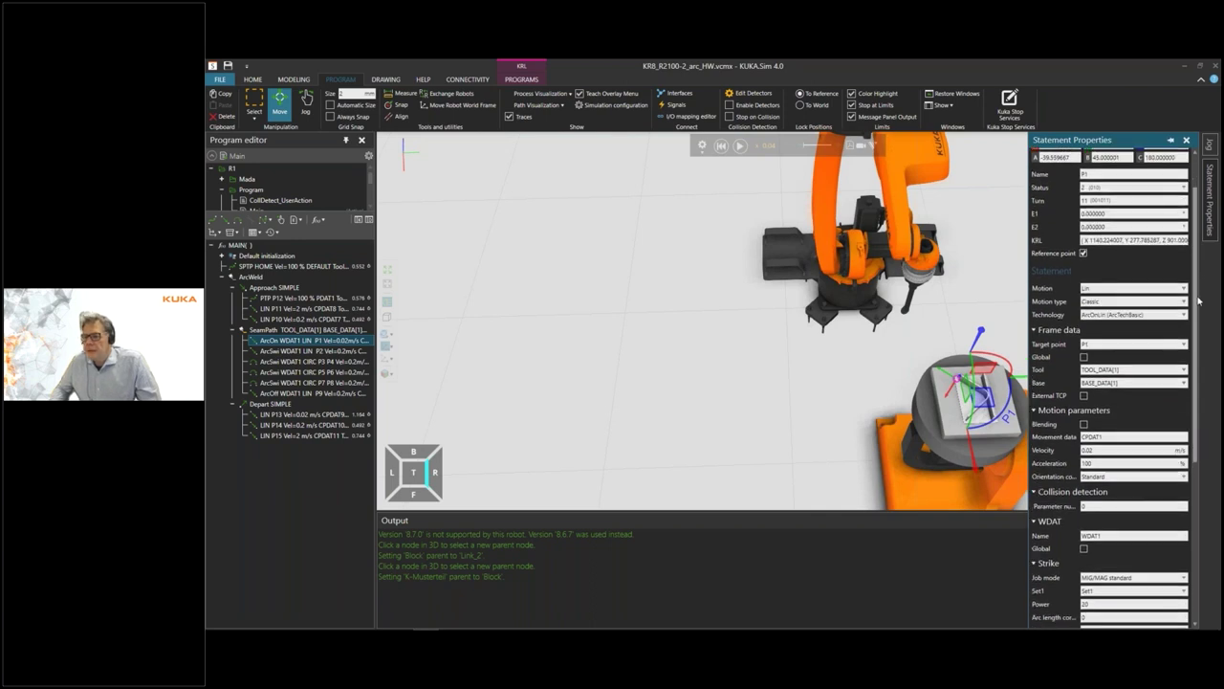
{"action": "scroll", "coordinate": [1196, 305], "scroll_direction": "down", "scroll_amount": 1}
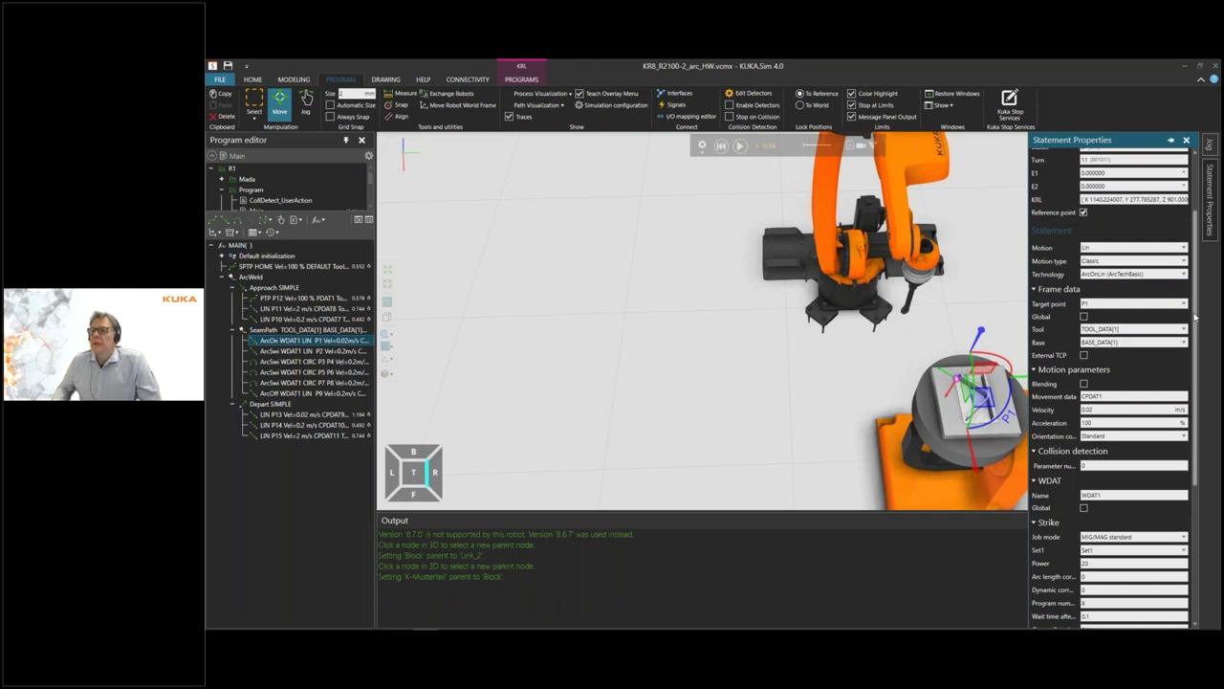
{"action": "left_click_drag", "start_coordinate": [1195, 317], "coordinate": [1200, 449]}
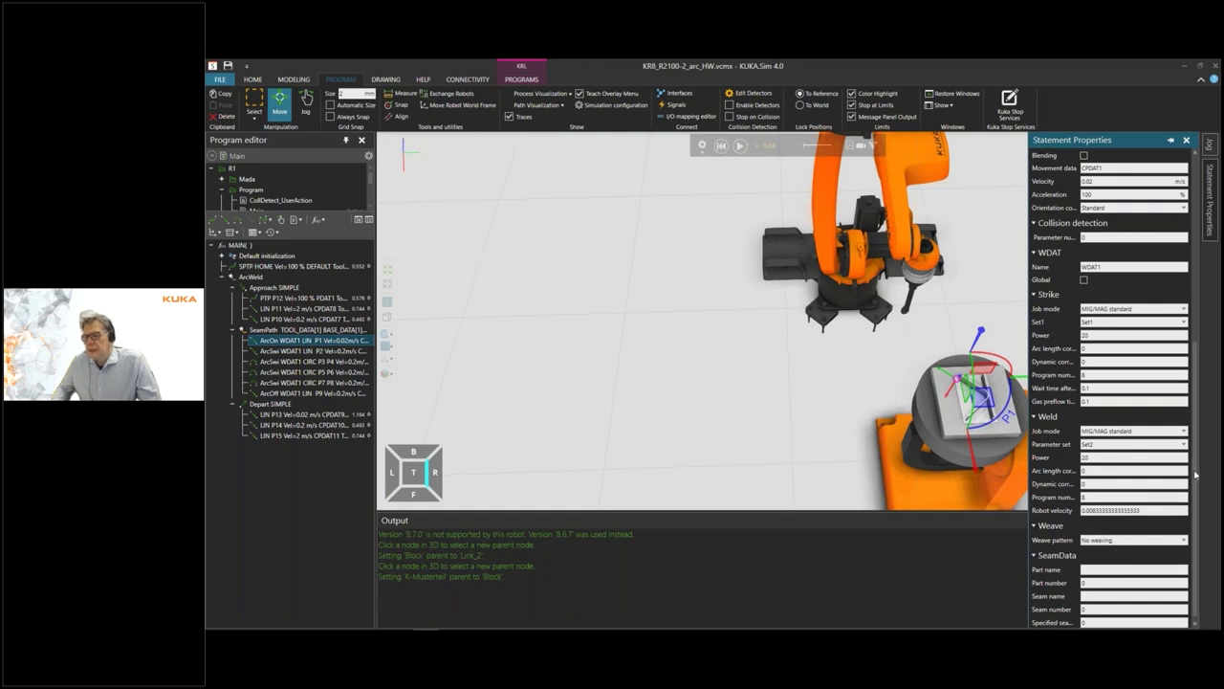
{"action": "left_click_drag", "start_coordinate": [1195, 472], "coordinate": [1195, 487]}
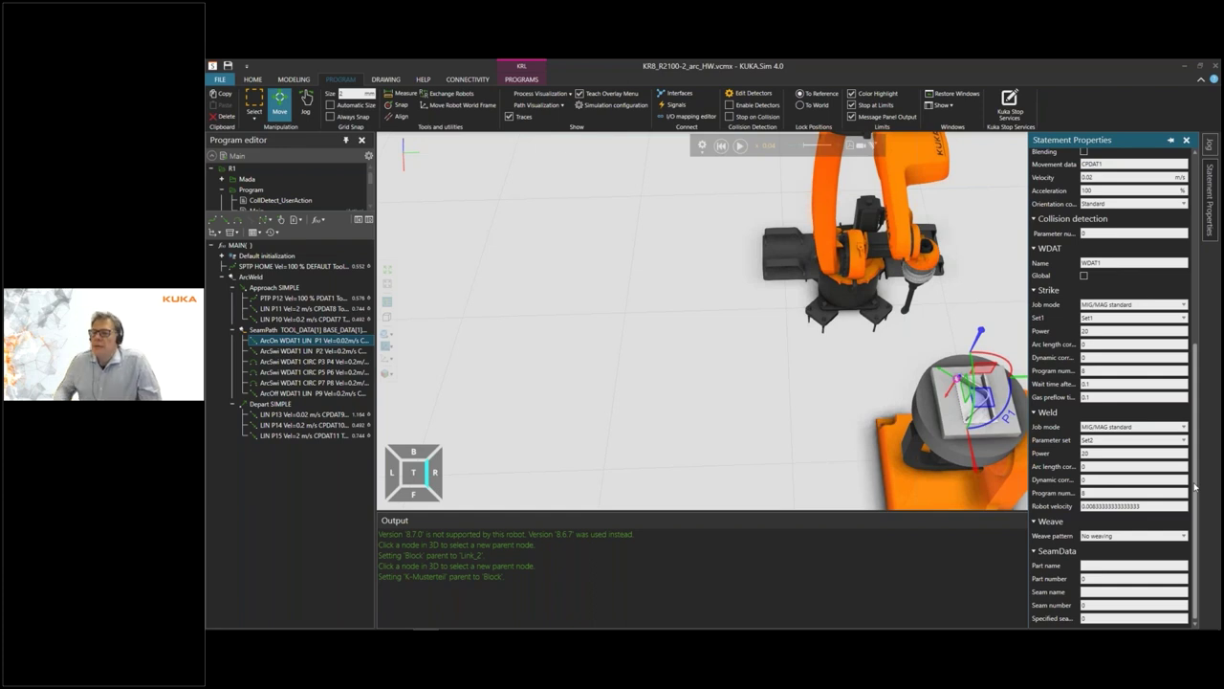
{"action": "left_click", "coordinate": [1170, 537]}
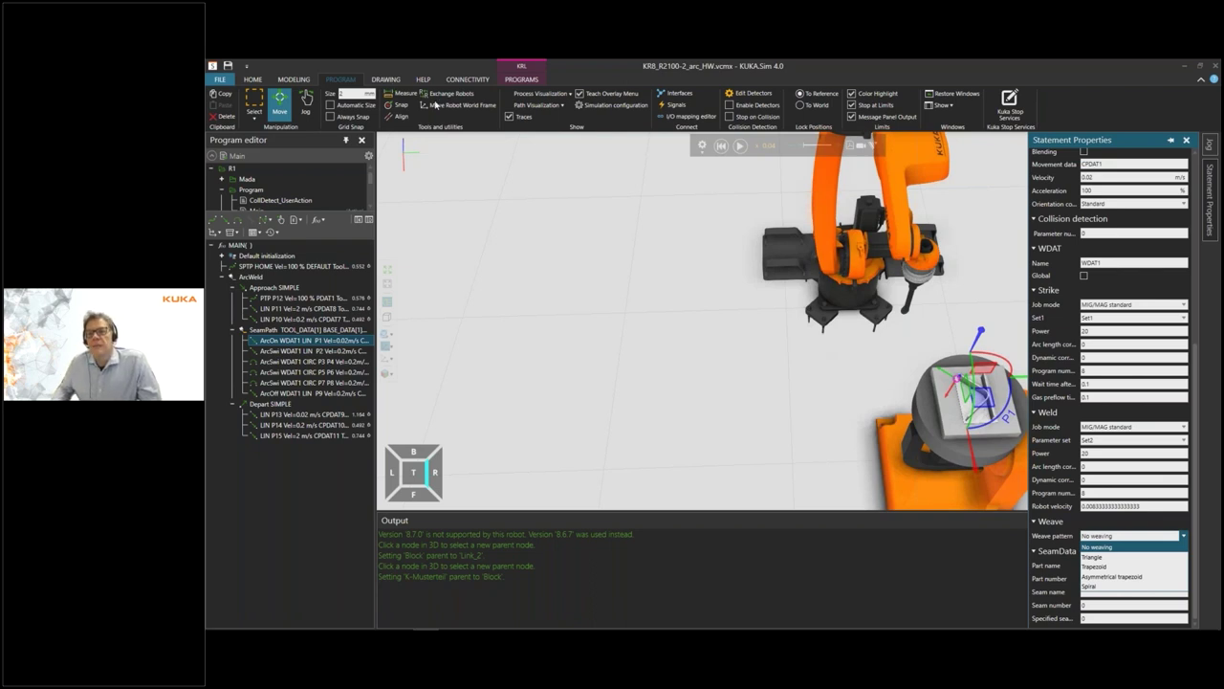
{"action": "left_click", "coordinate": [249, 84]}
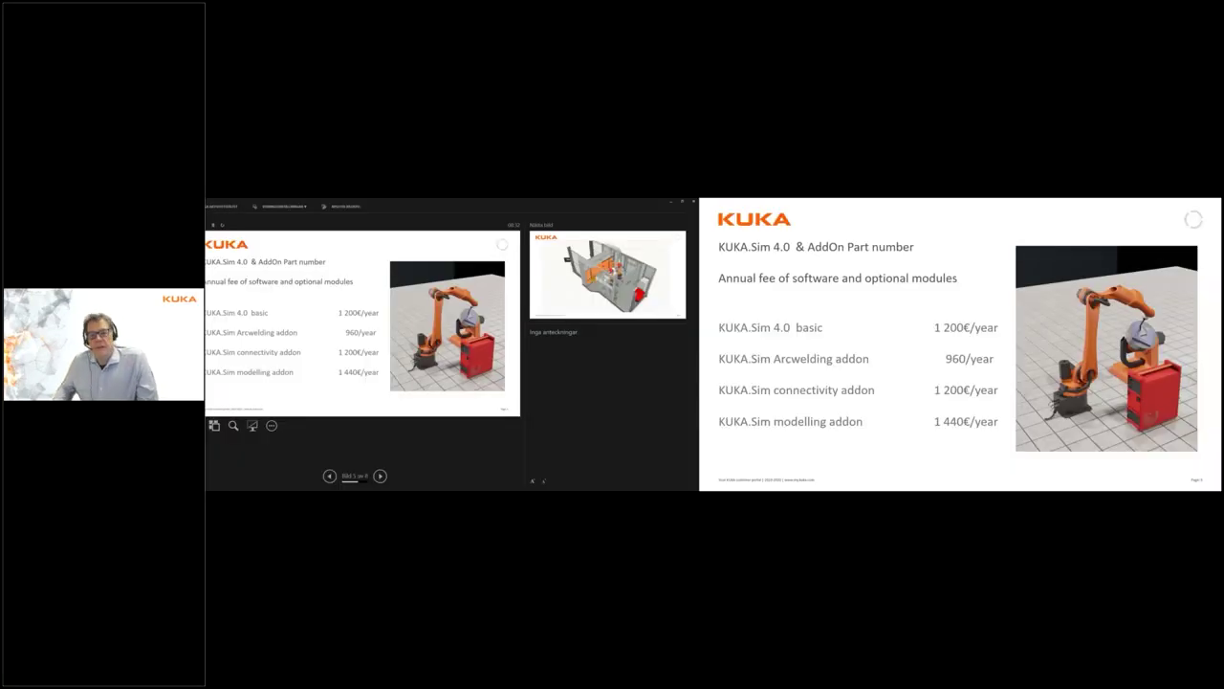
{"action": "key", "text": "Right"}
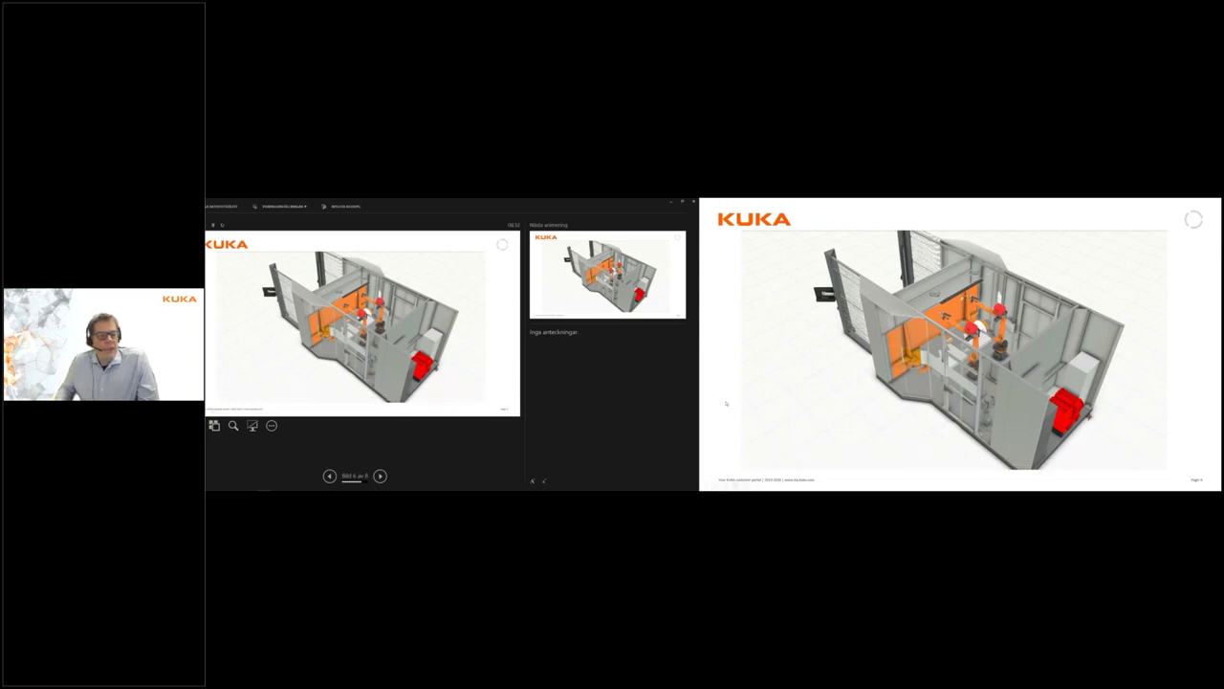
{"action": "key", "text": "Right"}
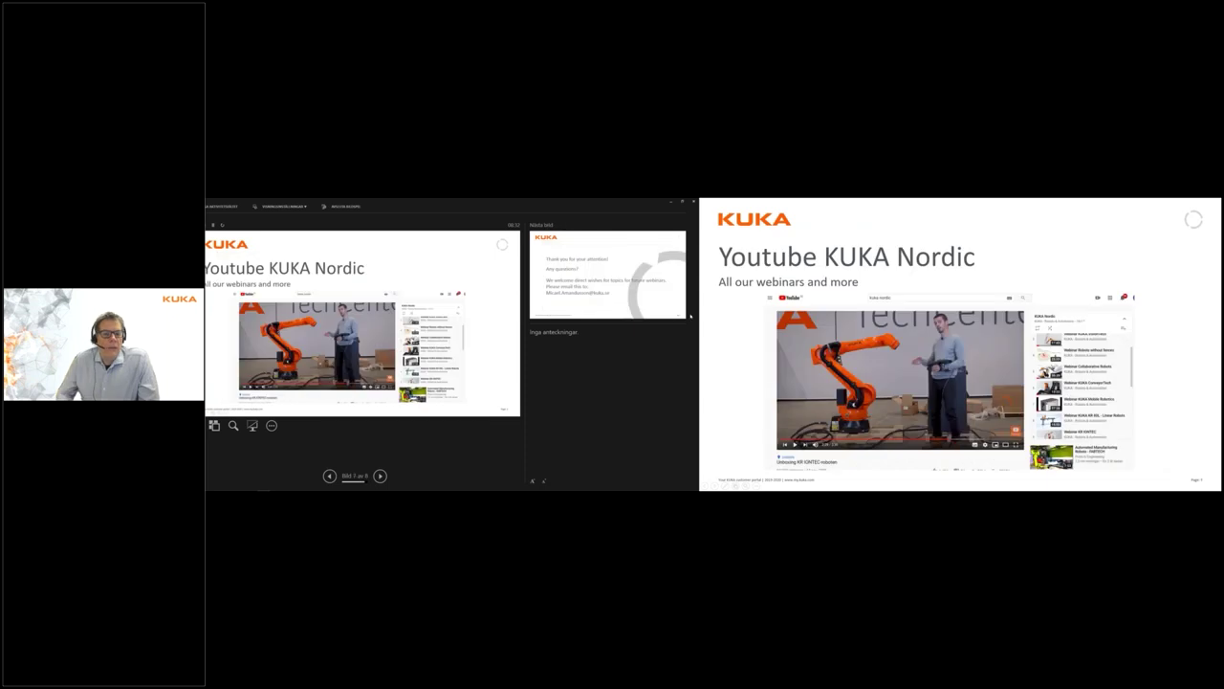